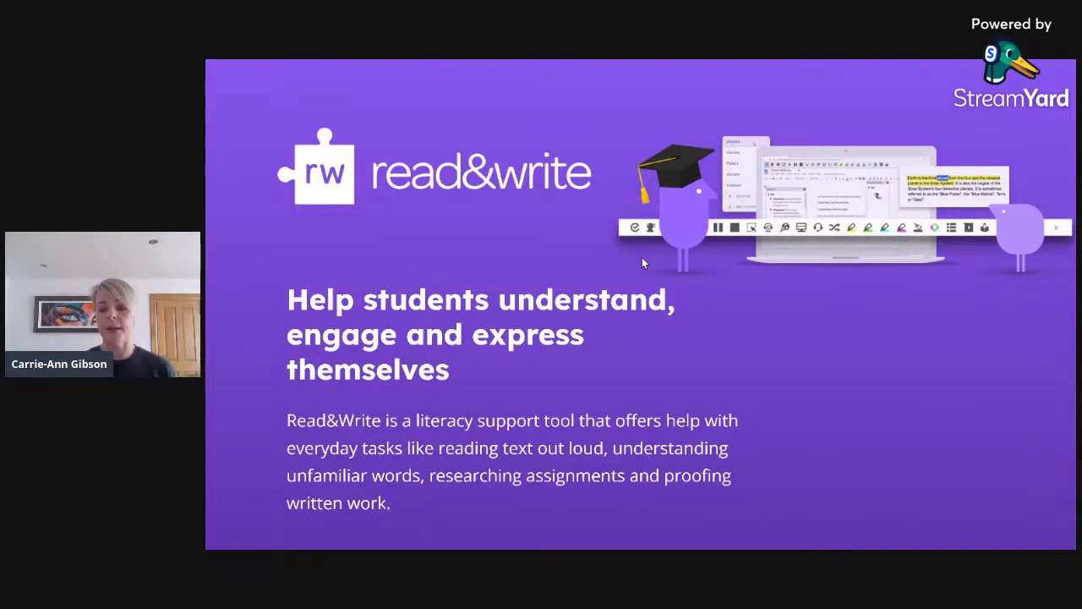
Advance the webinar slideshow through the OrbitNote slides to the read&write Demo slide and end the presentation.
key(Right)
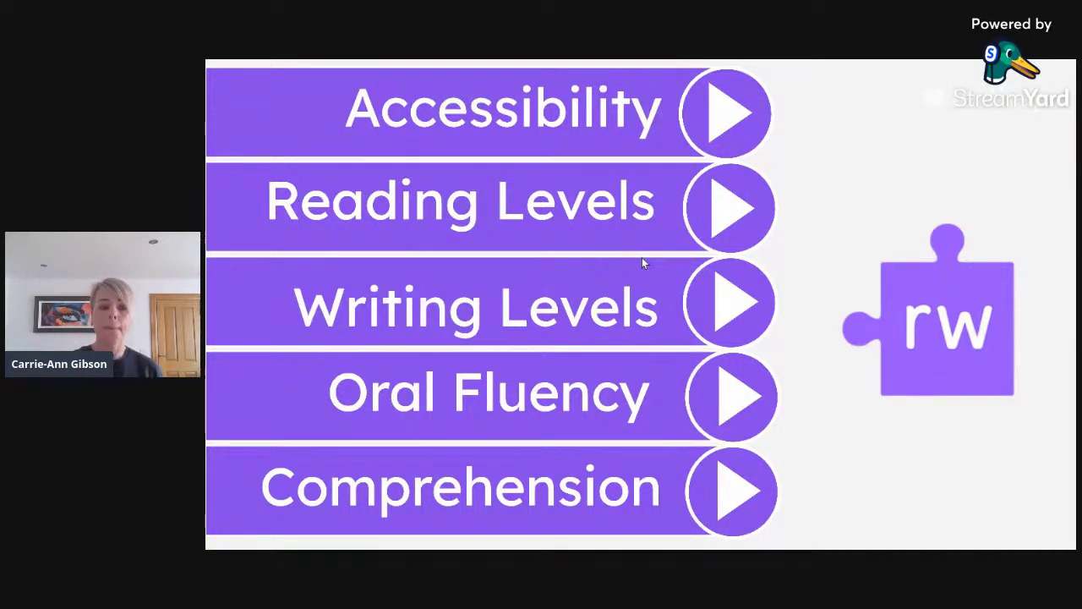
key(Right)
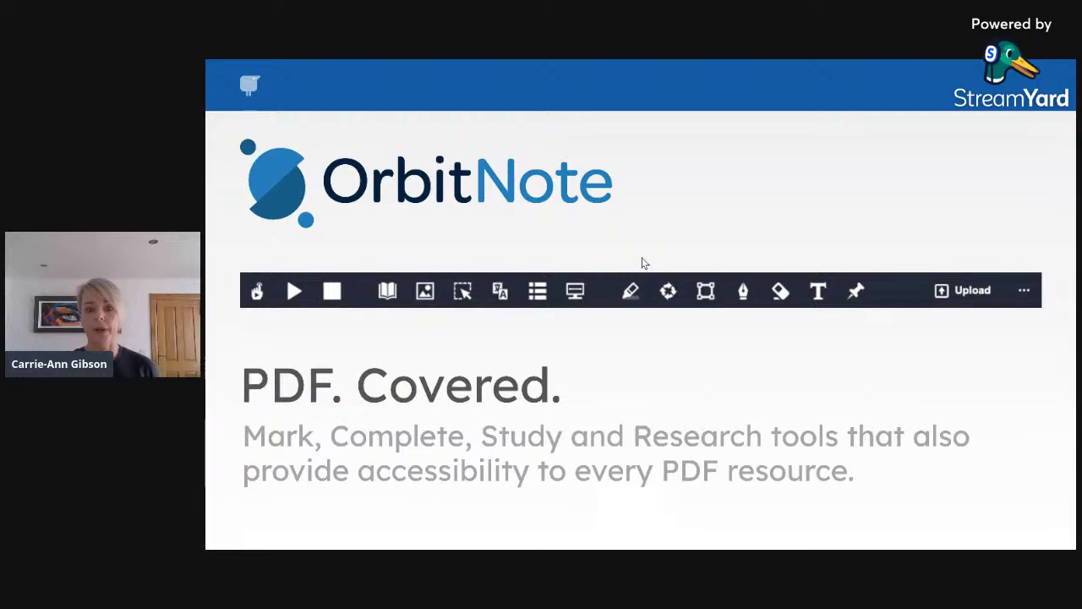
key(Right)
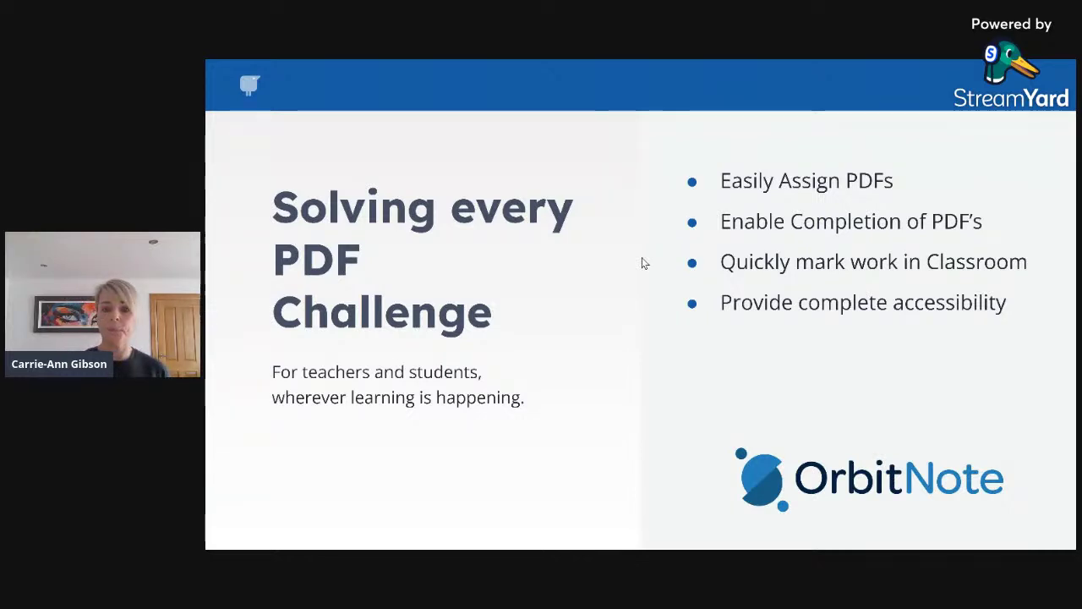
key(Right)
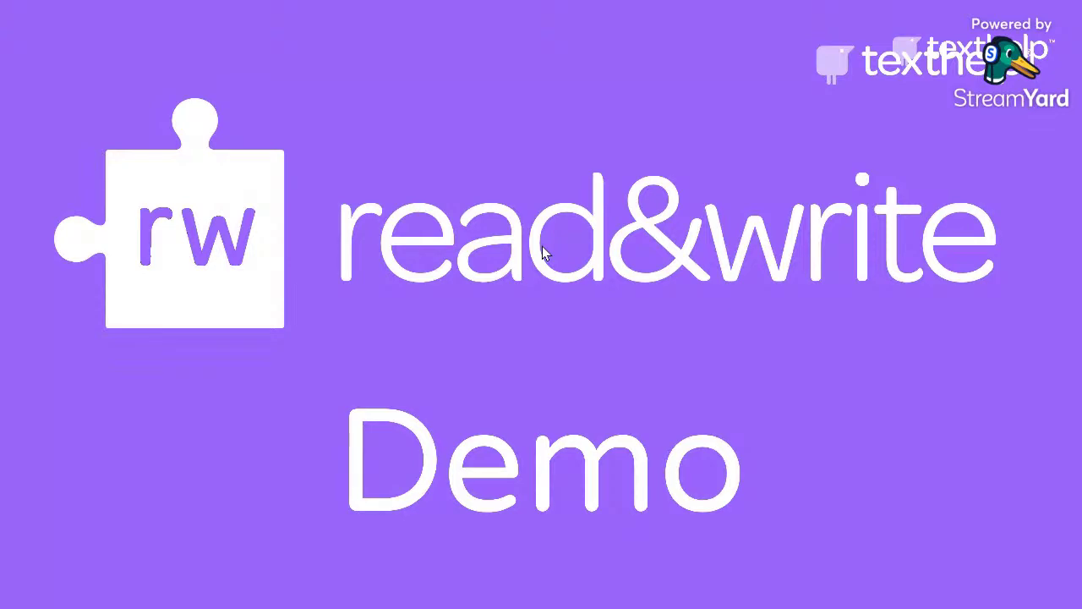
key(Escape)
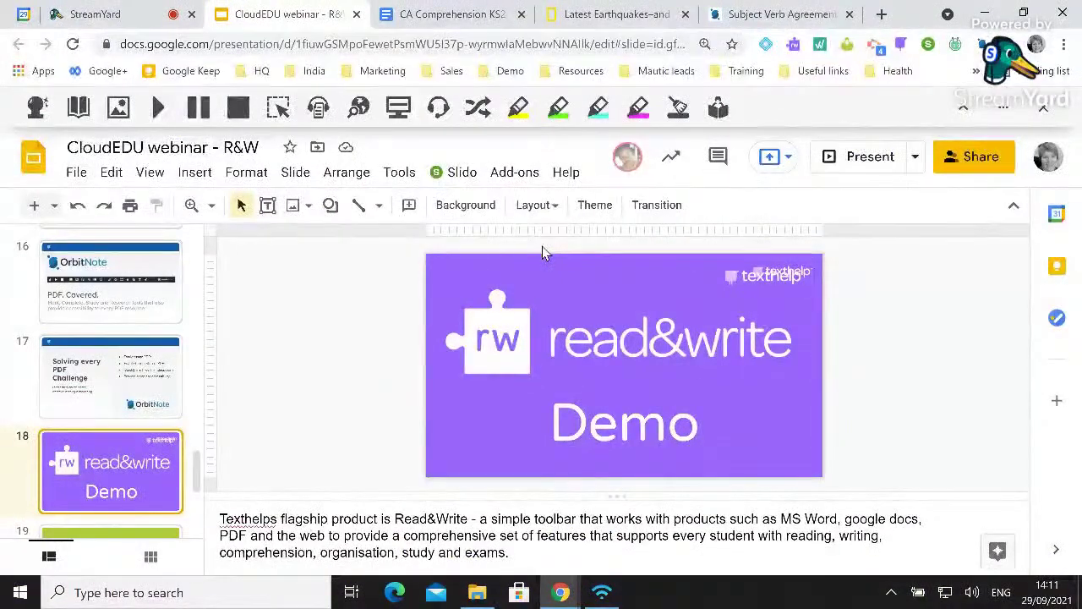
In the CA Comprehension KS2 - Earthquakes document, remove the Comprehension heading from the outline and hide the outline.
click(427, 17)
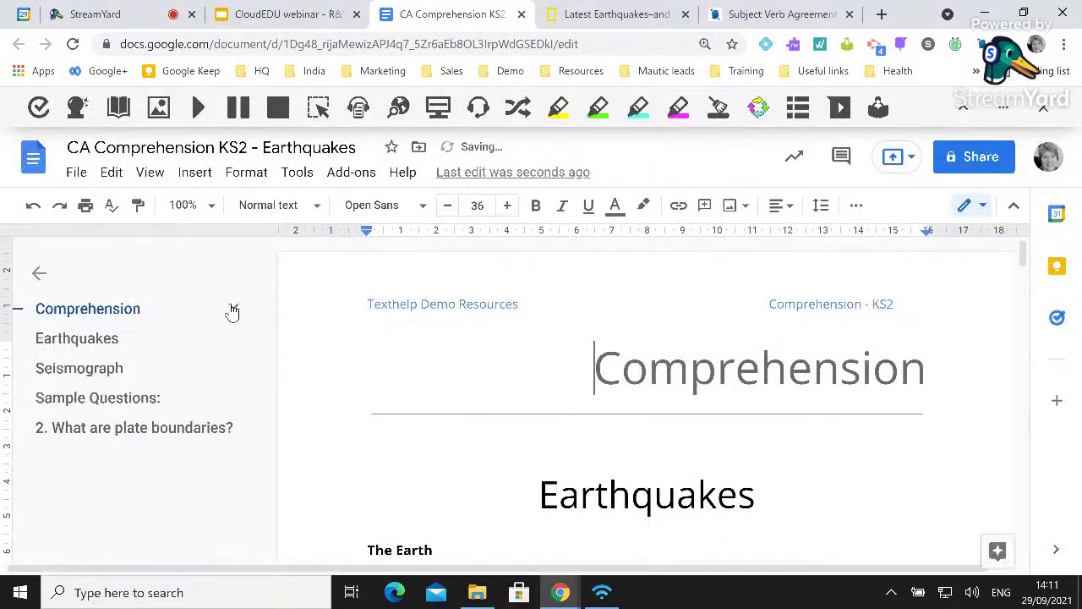
click(234, 309)
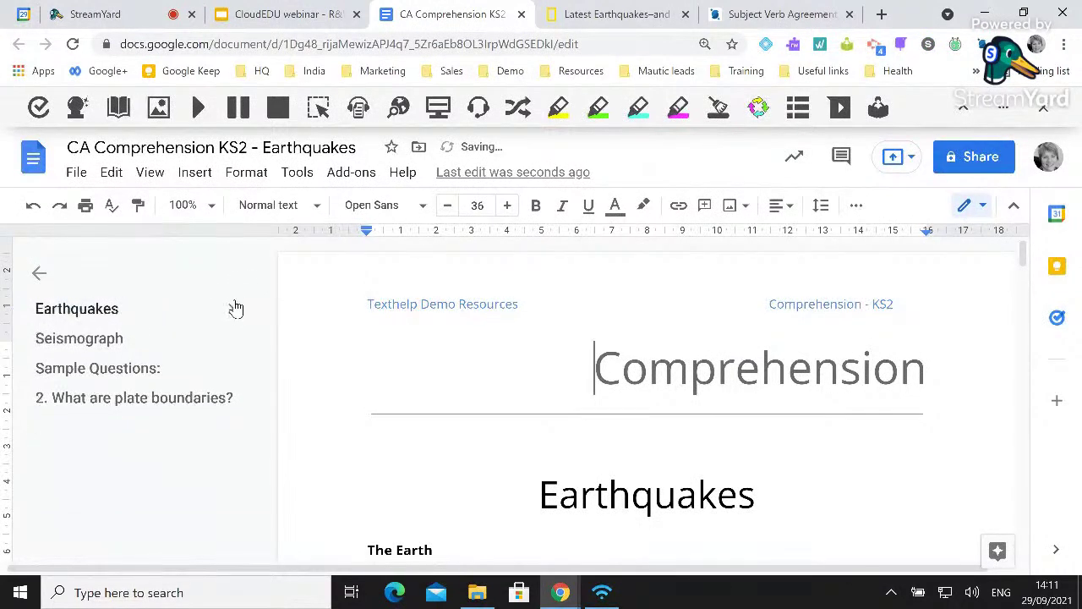
click(39, 273)
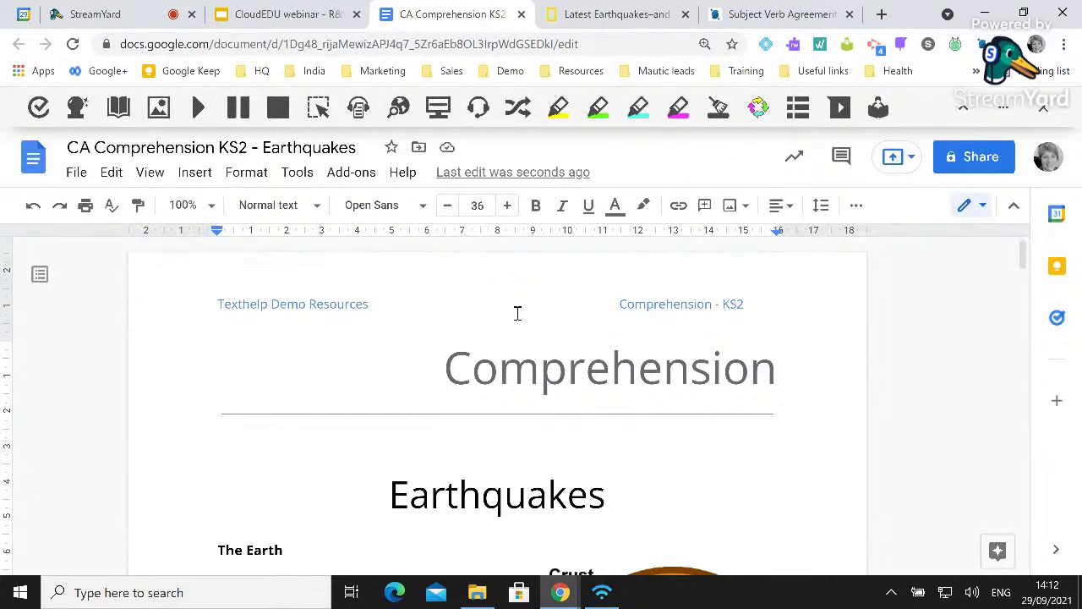
scroll(420, 408, down, 2)
scroll(418, 406, down, 1)
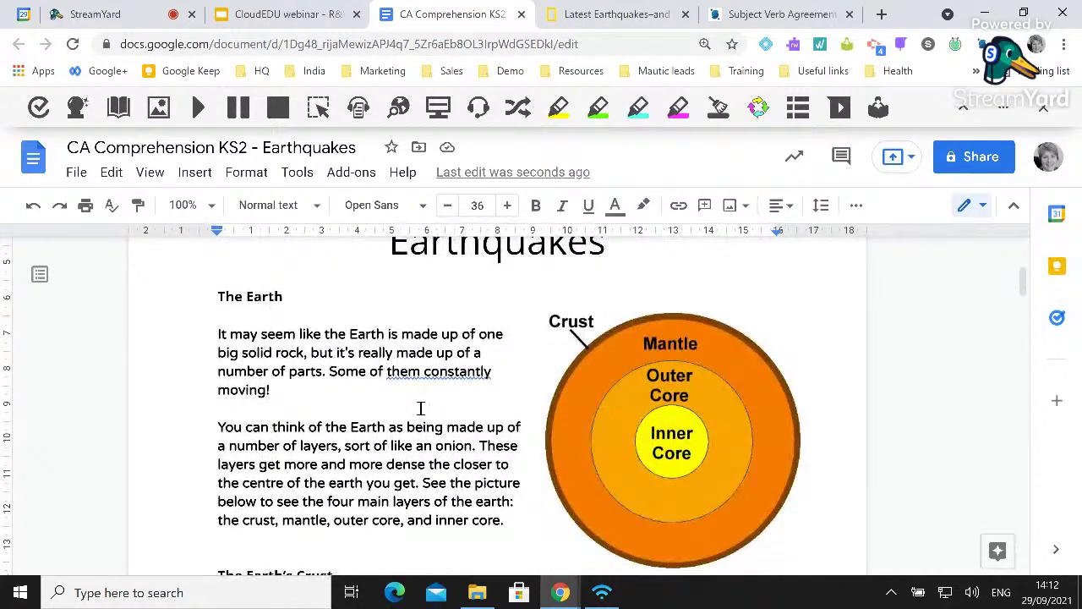
scroll(418, 406, up, 2)
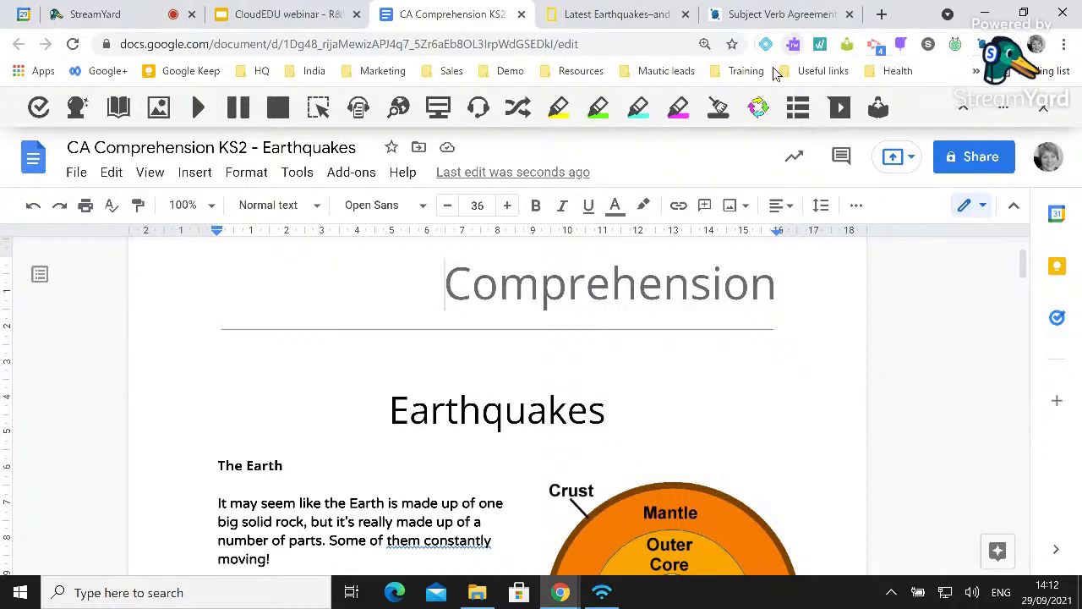
click(792, 47)
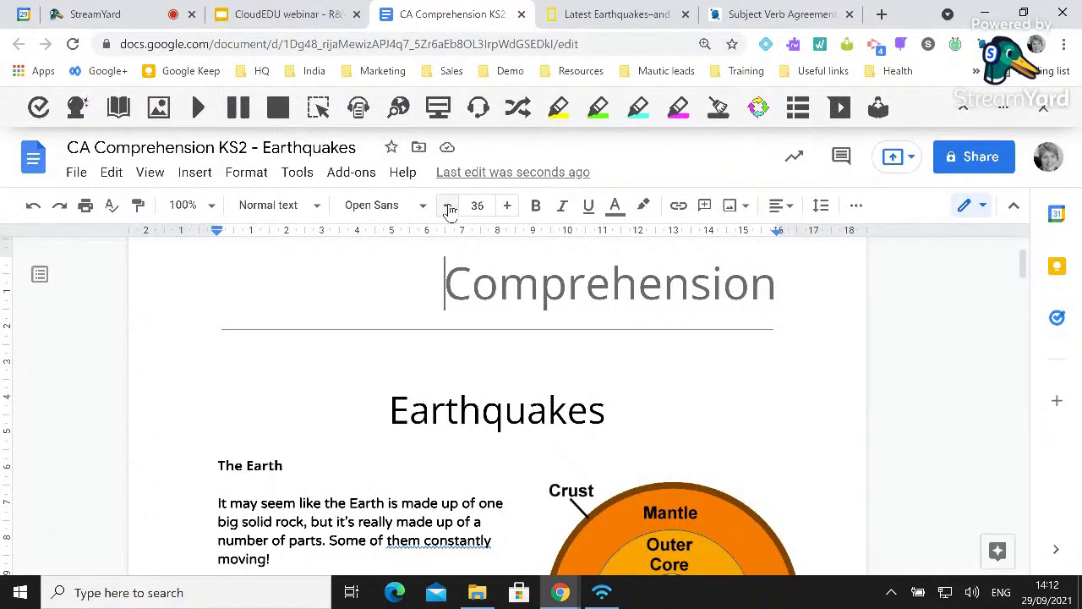
Have the first paragraph under The Earth's Crust read aloud and stop the playback partway.
scroll(442, 305, down, 1)
scroll(442, 305, down, 5)
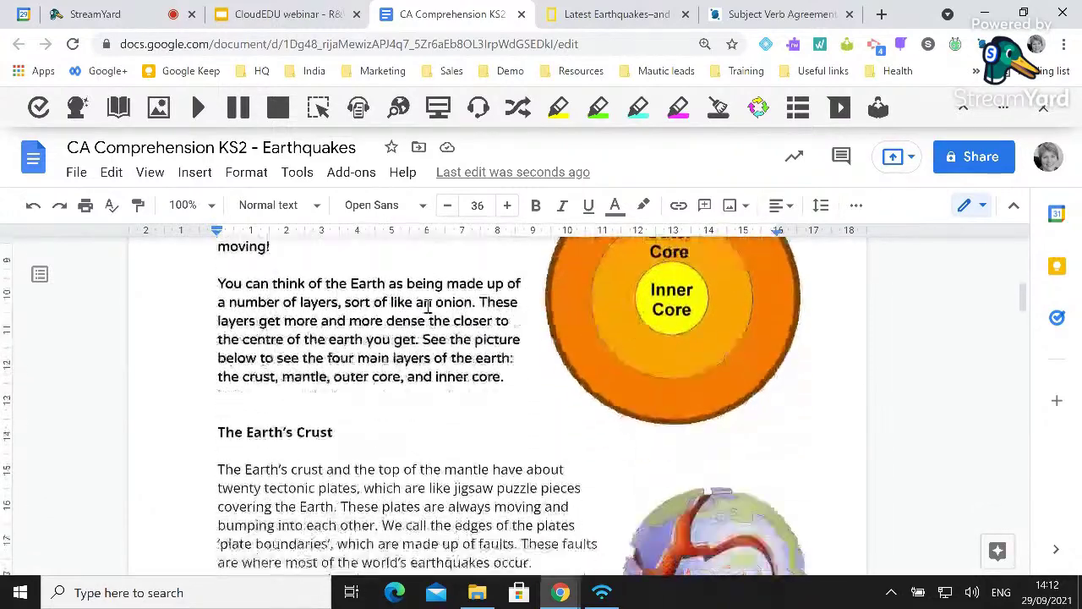
click(223, 355)
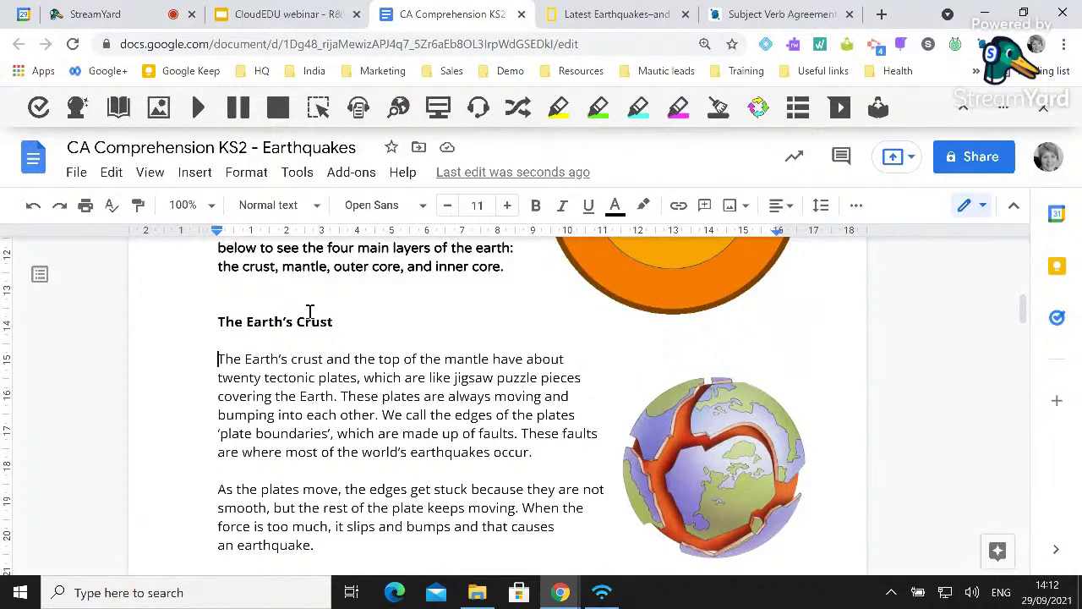
click(197, 108)
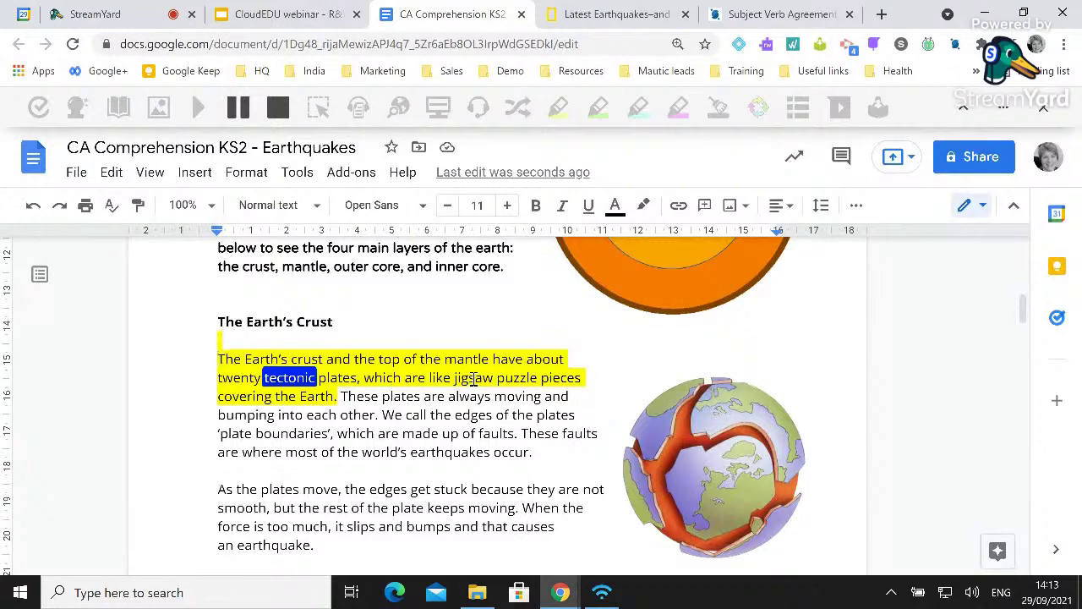
click(277, 117)
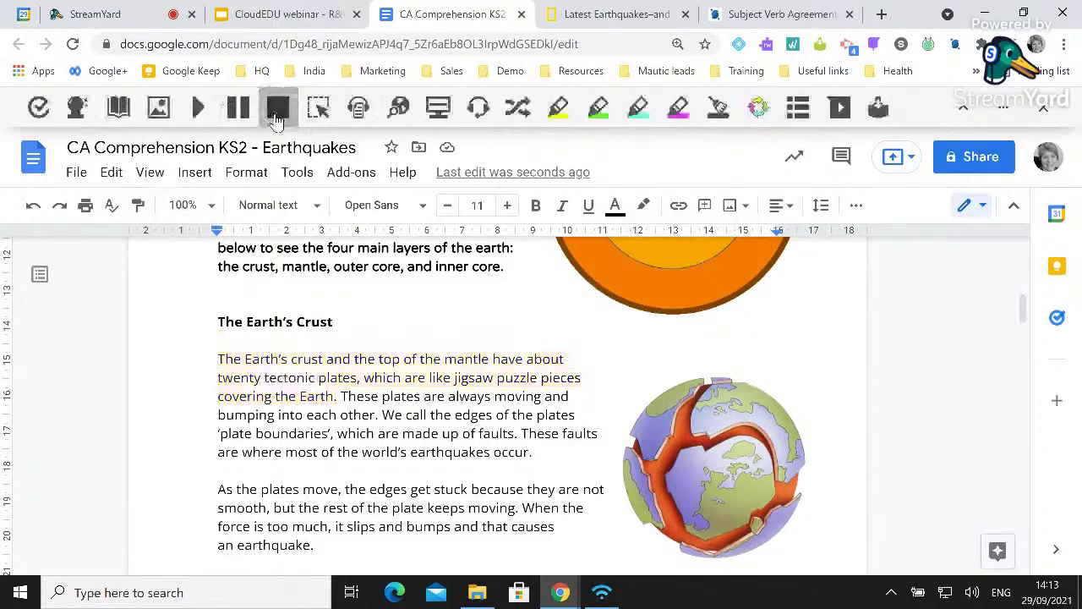
Filter the Read&Write speech voices by "eng" and set the voice to South African English Tessa.
click(1005, 109)
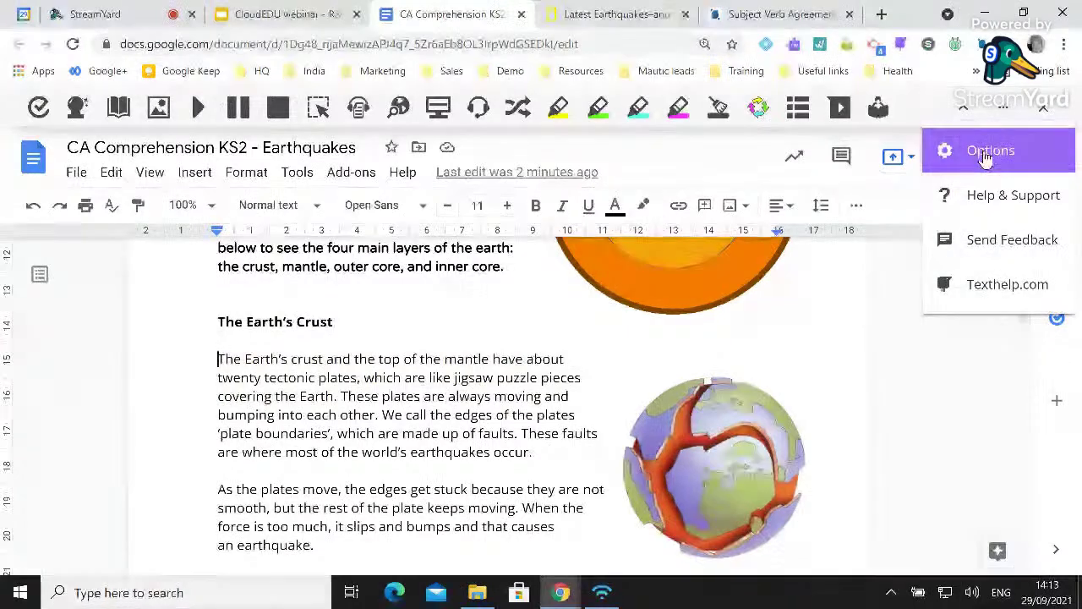
click(986, 152)
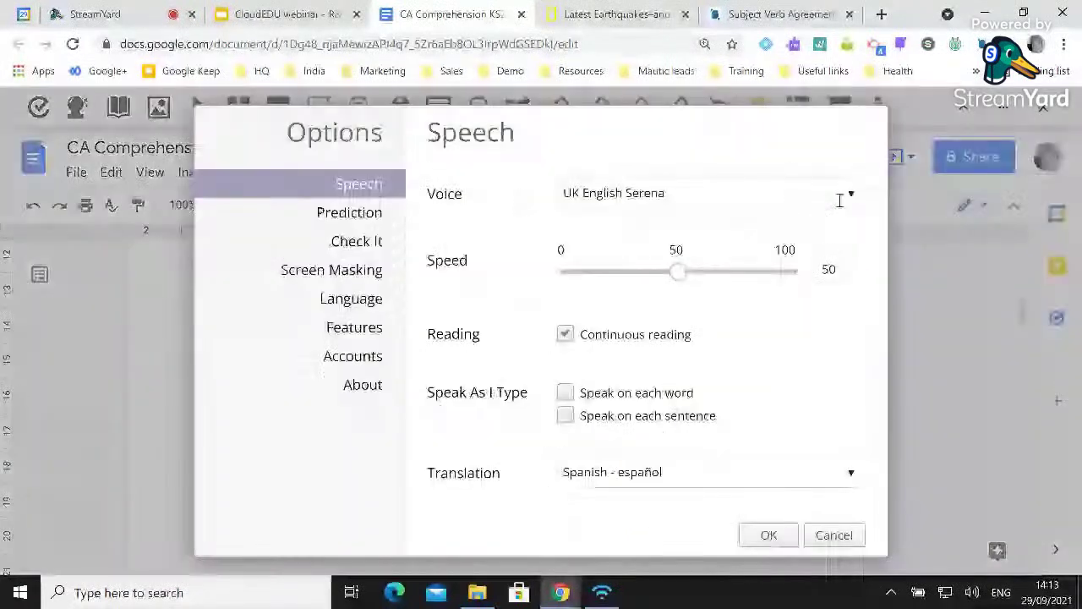
click(850, 199)
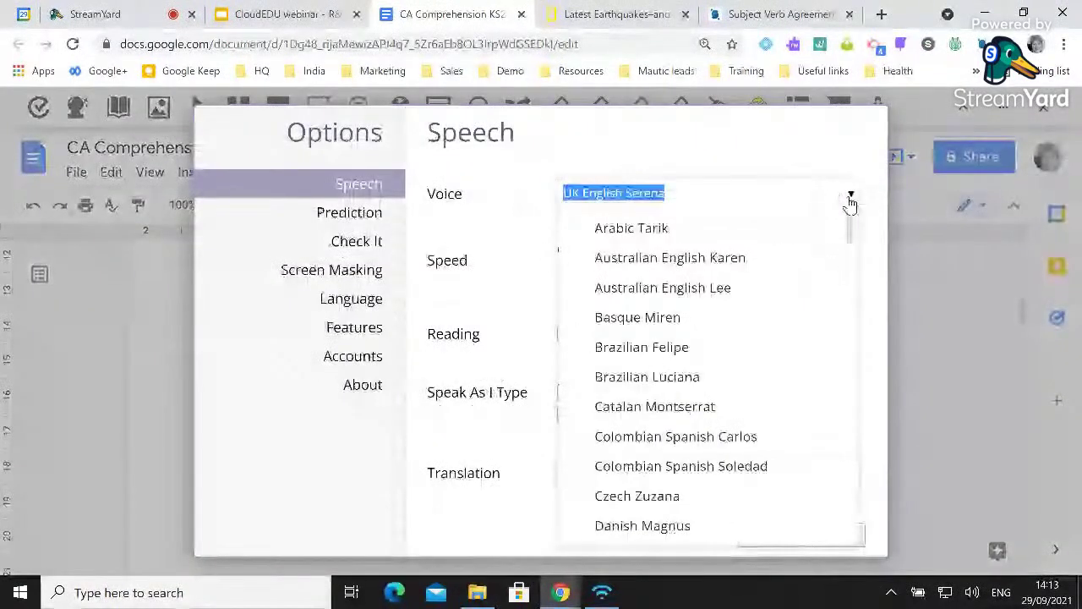
text(eng)
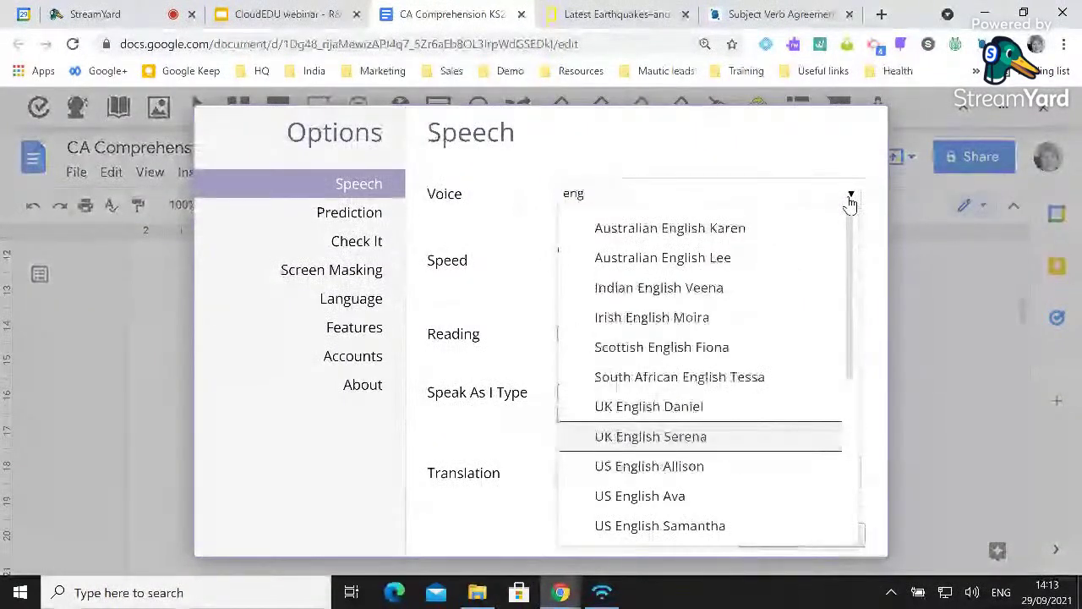
scroll(801, 382, down, 1)
scroll(800, 380, down, 2)
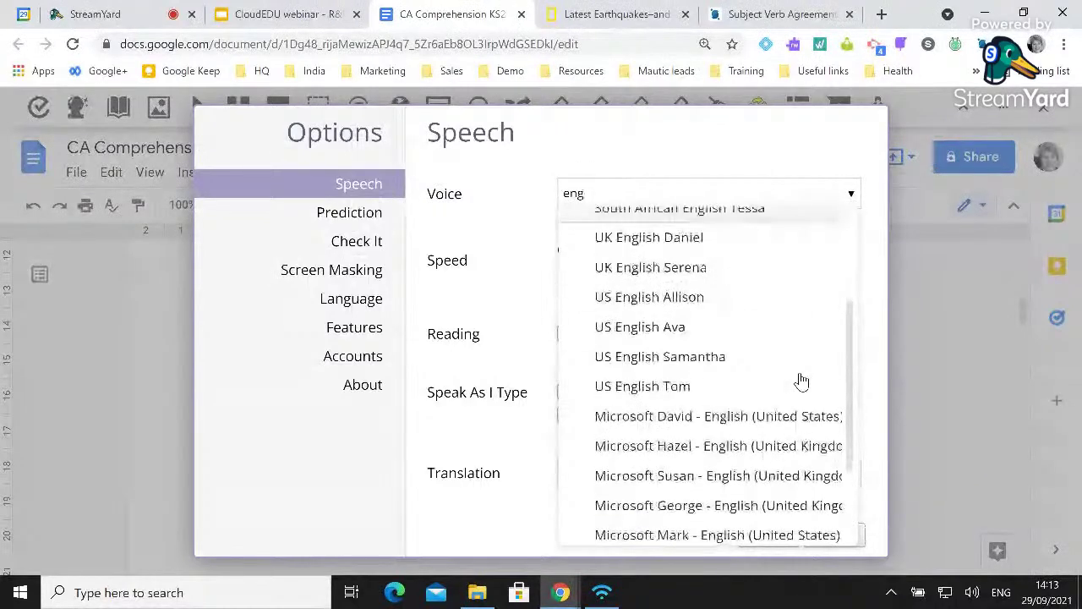
scroll(800, 380, up, 3)
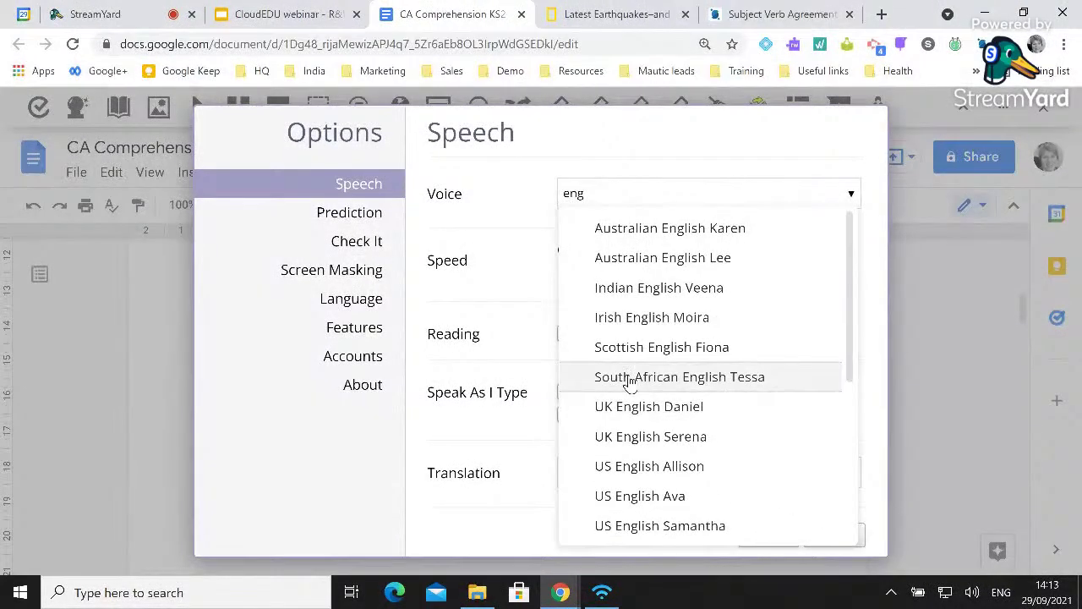
click(630, 382)
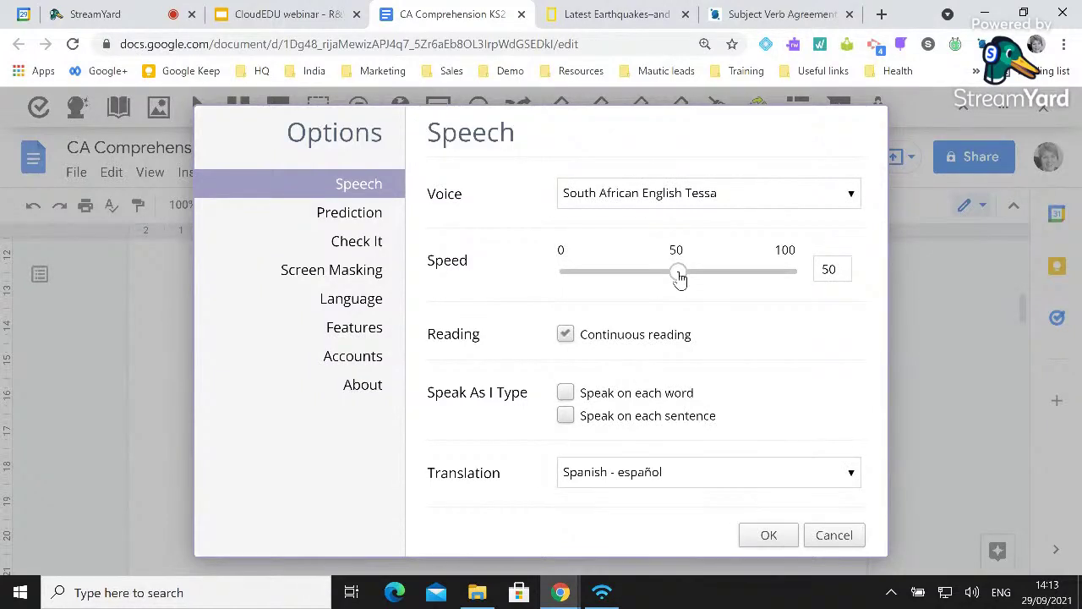
Set the speech speed to 52 and the translation language to Afrikaans, and save the speech options.
mouse_move(679, 280)
mouse_down()
mouse_move(665, 279)
mouse_move(700, 279)
mouse_move(681, 279)
mouse_up()
click(846, 476)
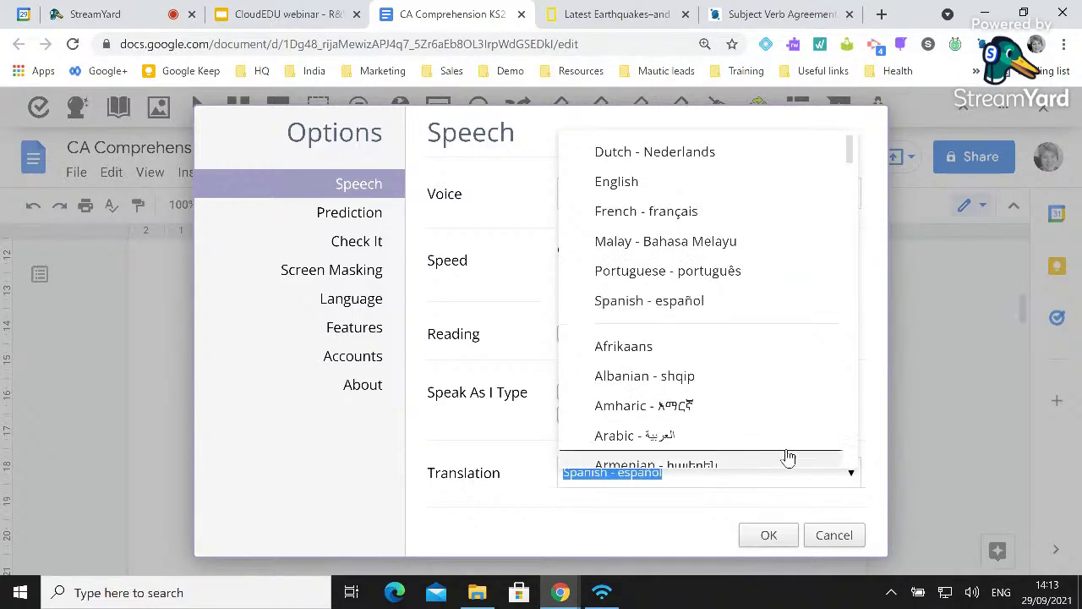
scroll(677, 402, down, 5)
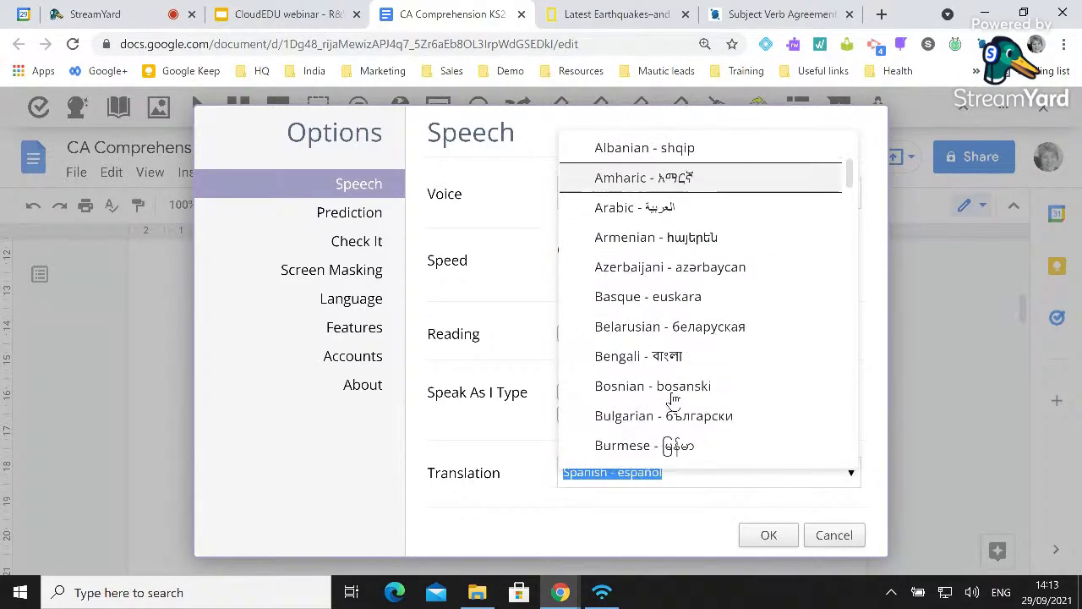
scroll(673, 398, up, 5)
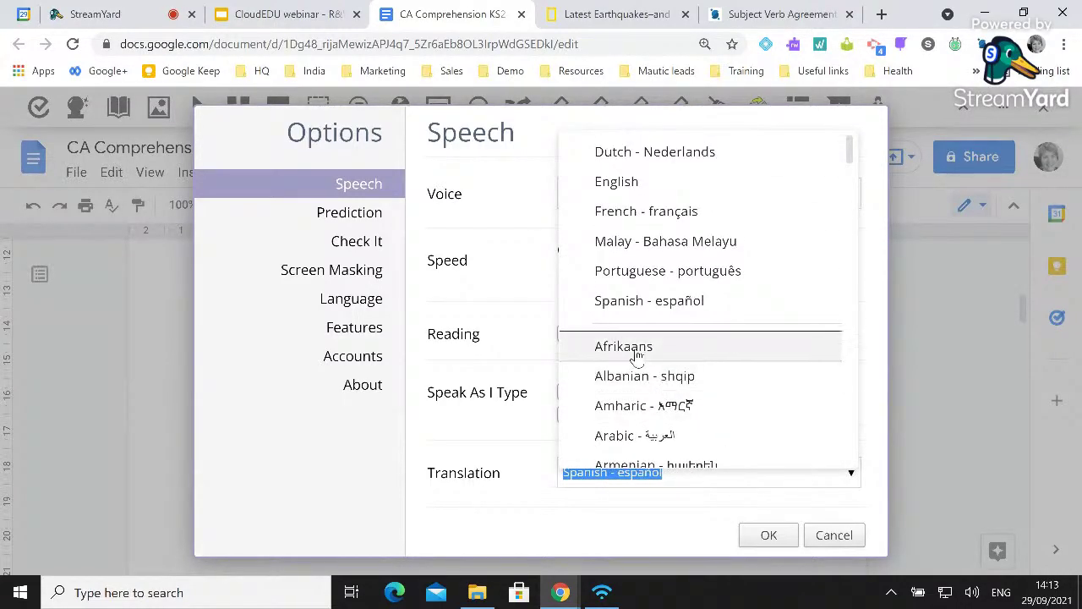
click(634, 348)
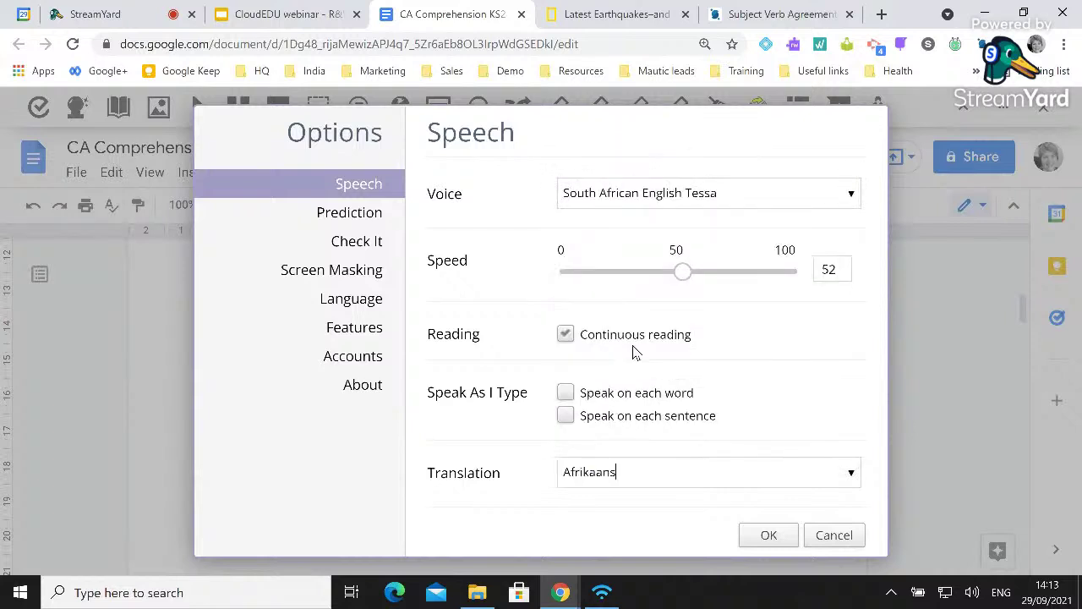
click(766, 535)
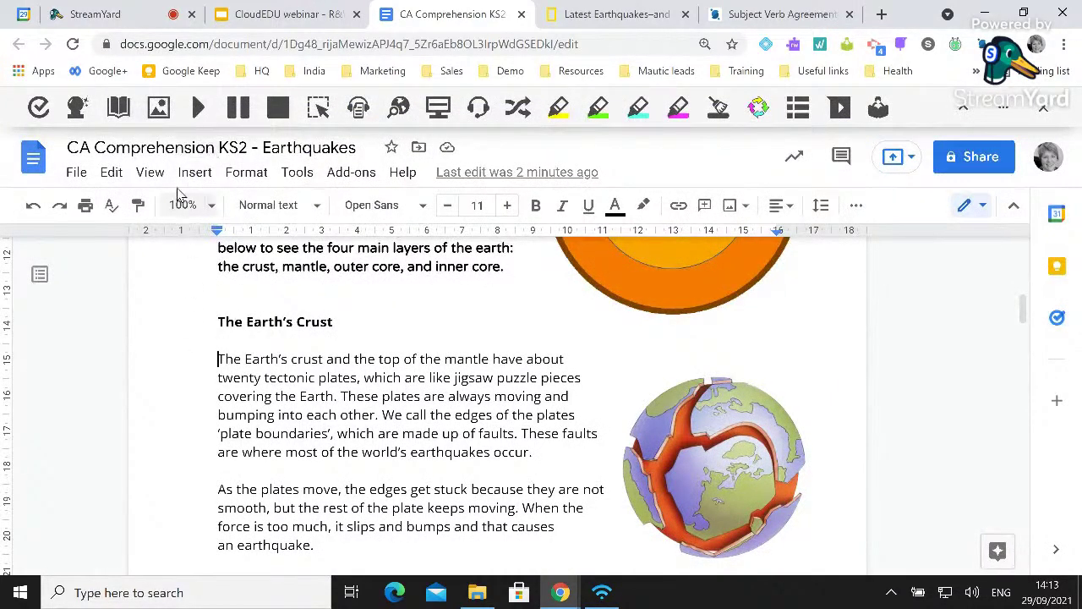
Have the first paragraph under The Earth's Crust read aloud again in the newly chosen voice and stop the playback.
click(198, 106)
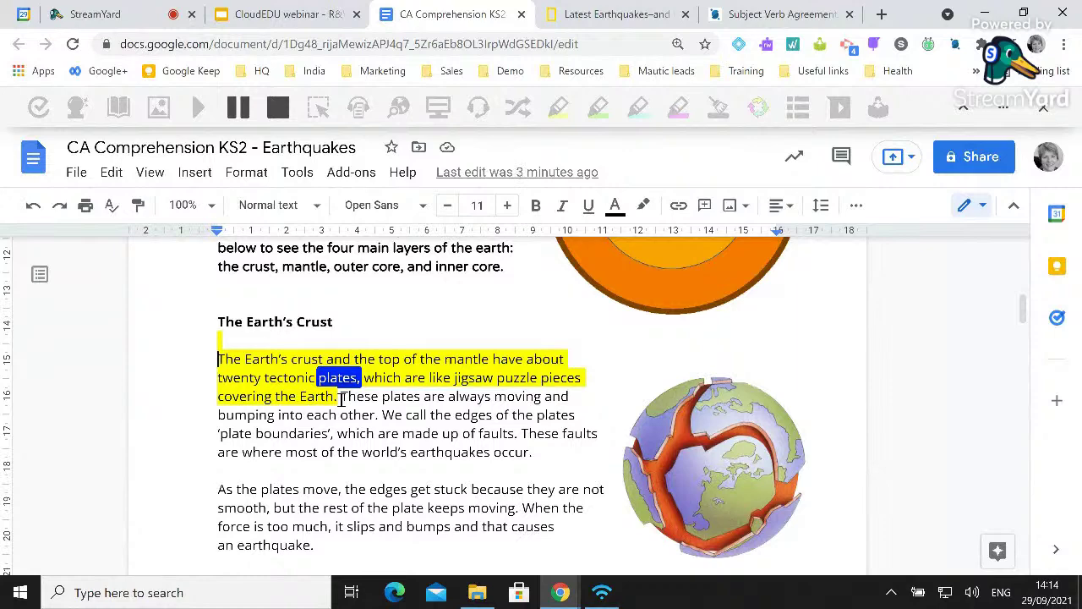
click(277, 106)
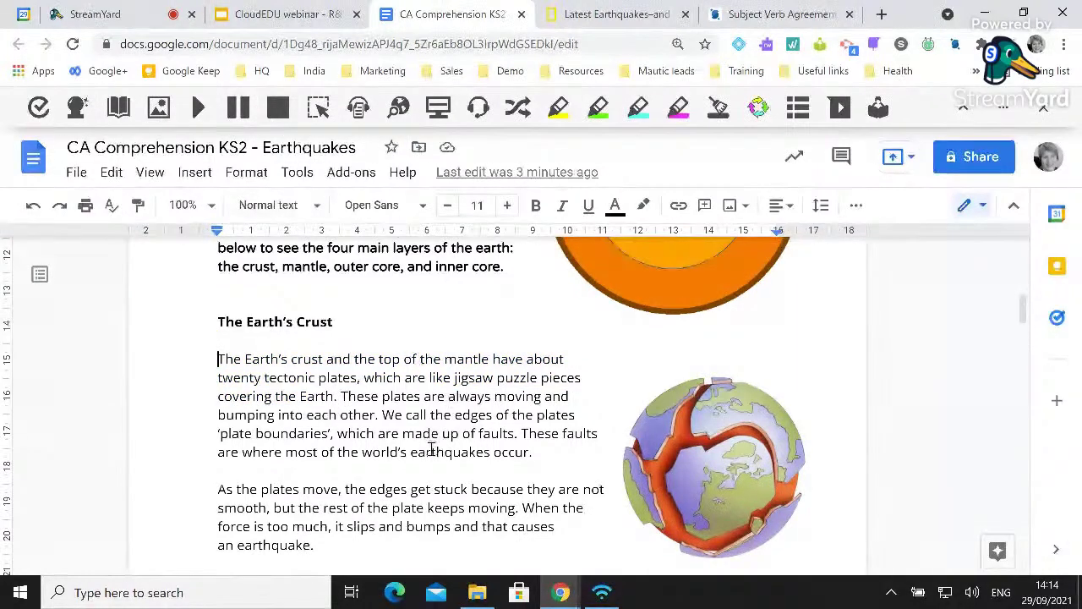
scroll(431, 450, down, 1)
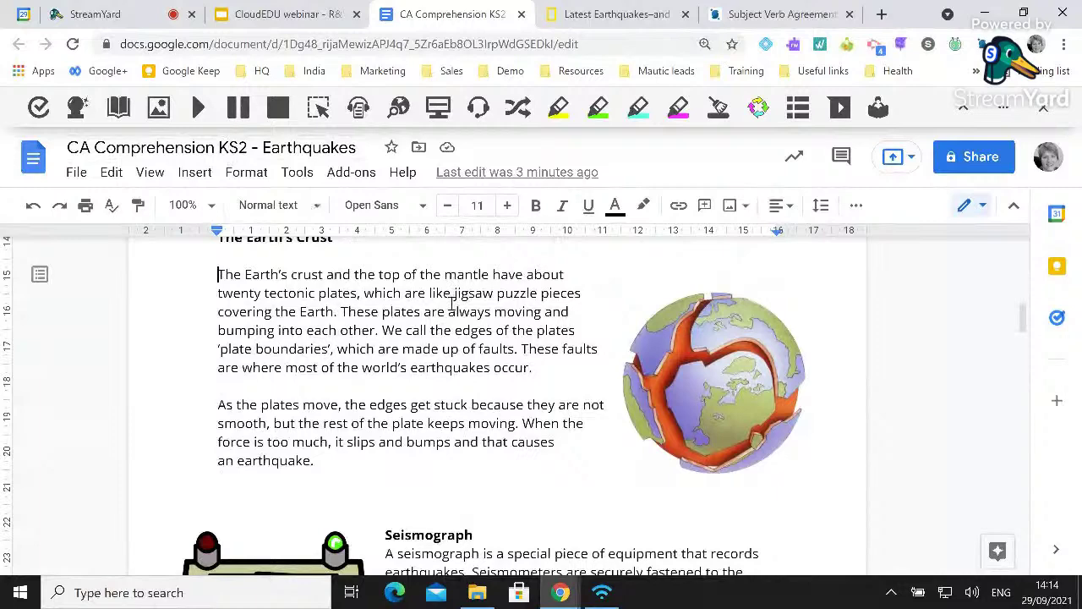
scroll(416, 313, up, 1)
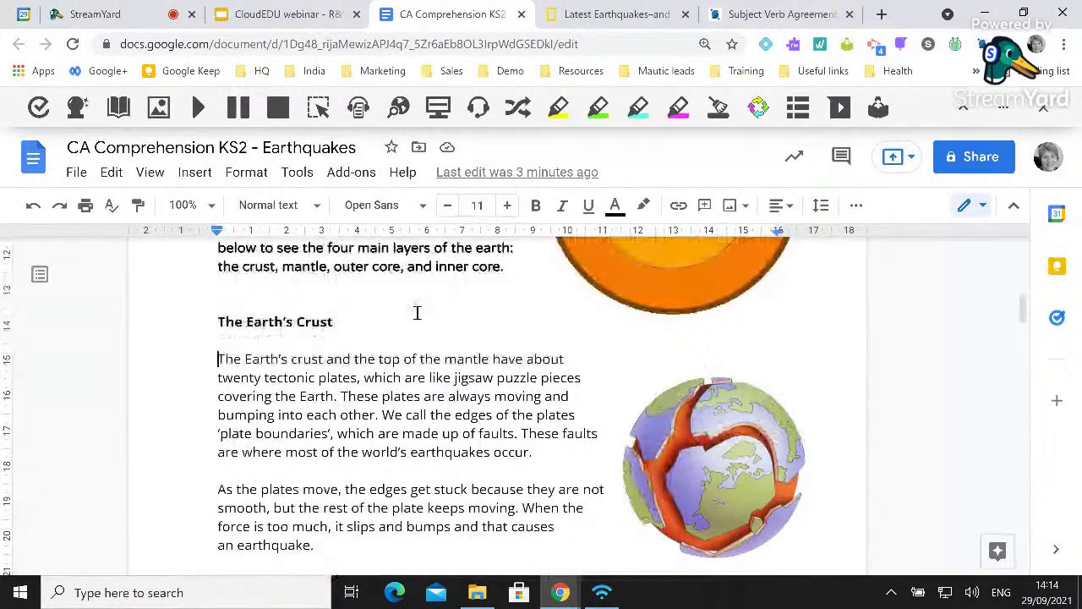
Look up the word "mantle" from the first sentence under The Earth's Crust in the dictionary.
drag(446, 358, 492, 359)
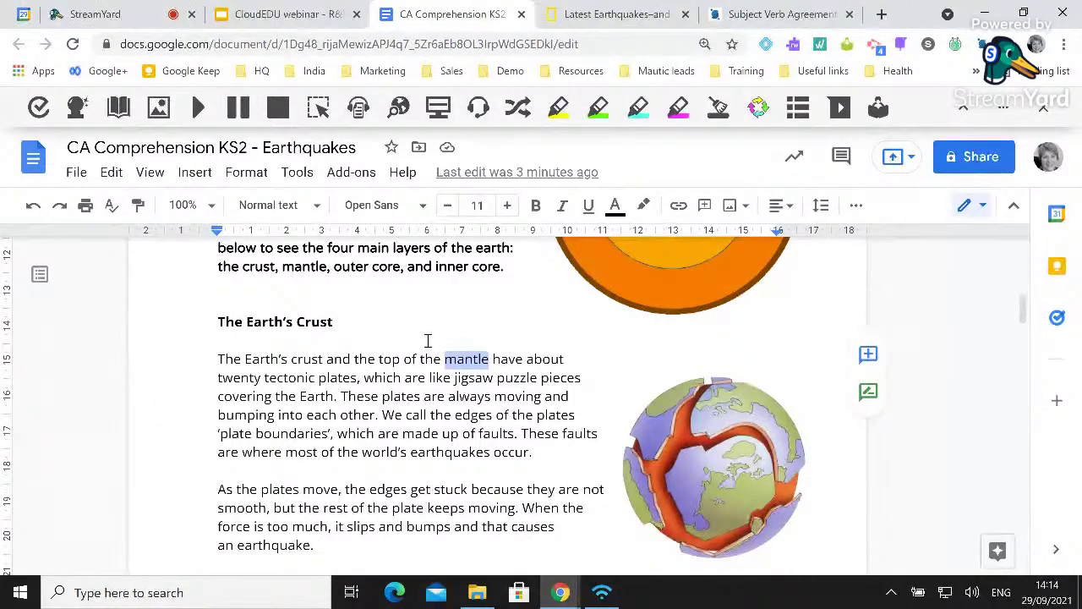
click(117, 108)
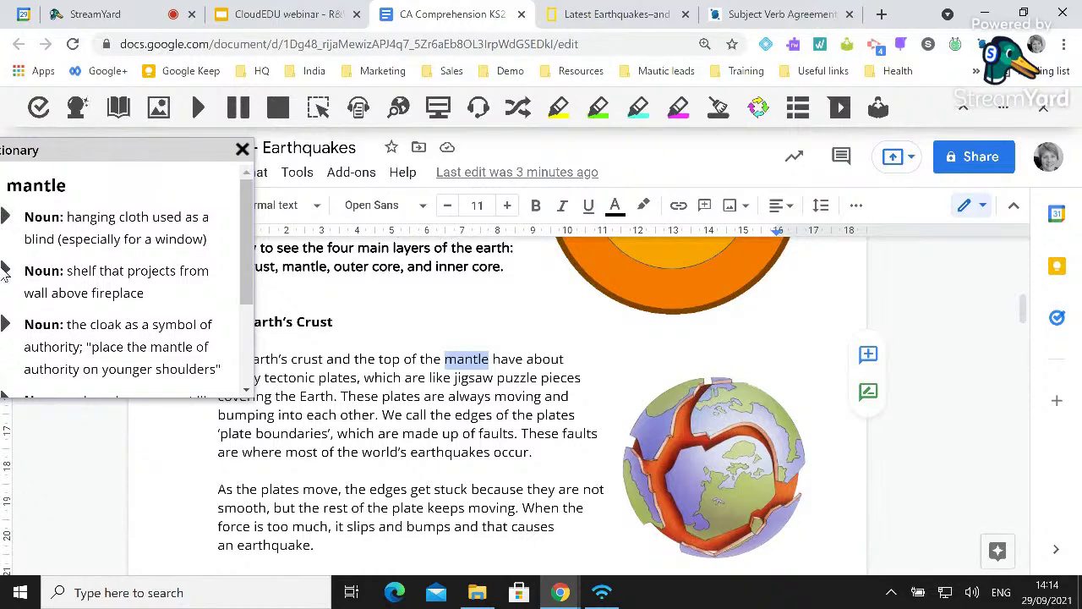
drag(6, 218, 56, 221)
click(42, 238)
Look up "mantle" in the Picture Dictionary and translate it with the Translator.
click(159, 108)
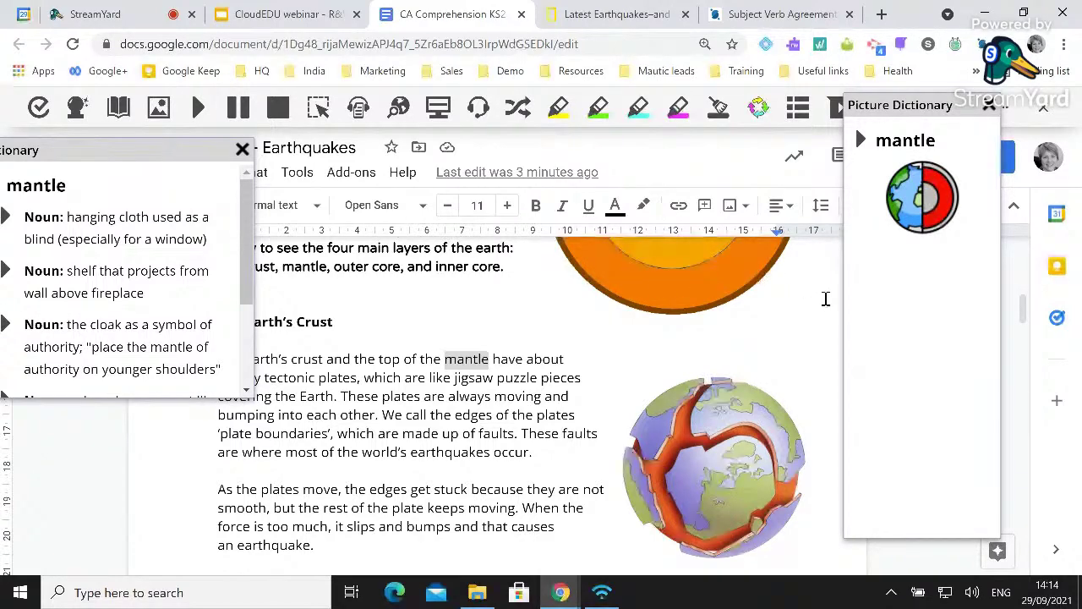
click(516, 108)
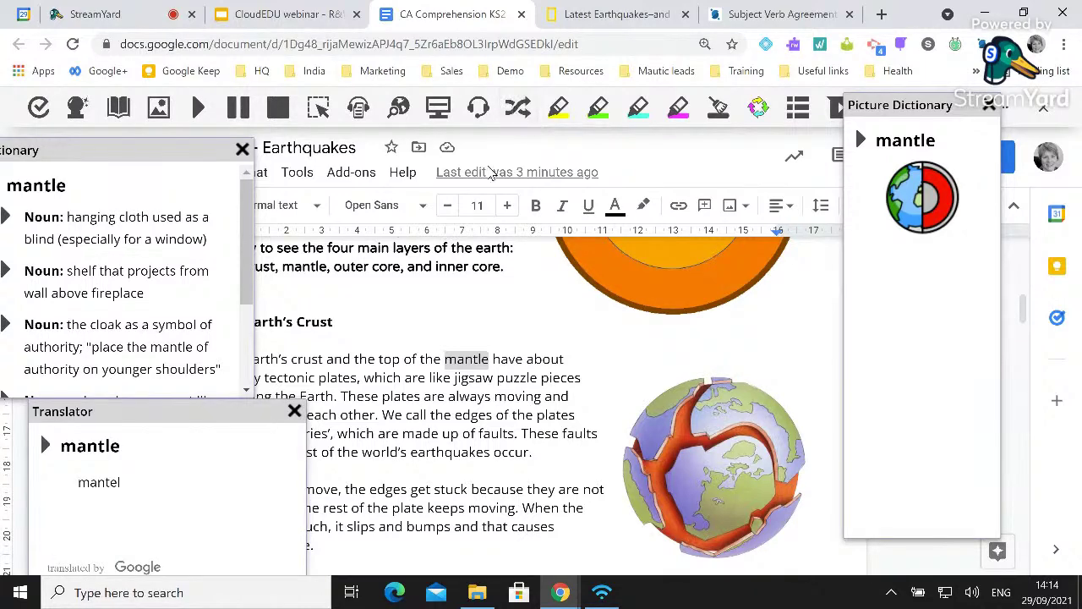
Look up "jigsaw" from the first paragraph under The Earth's Crust in the Dictionary, Picture Dictionary and Translator.
drag(150, 420, 121, 425)
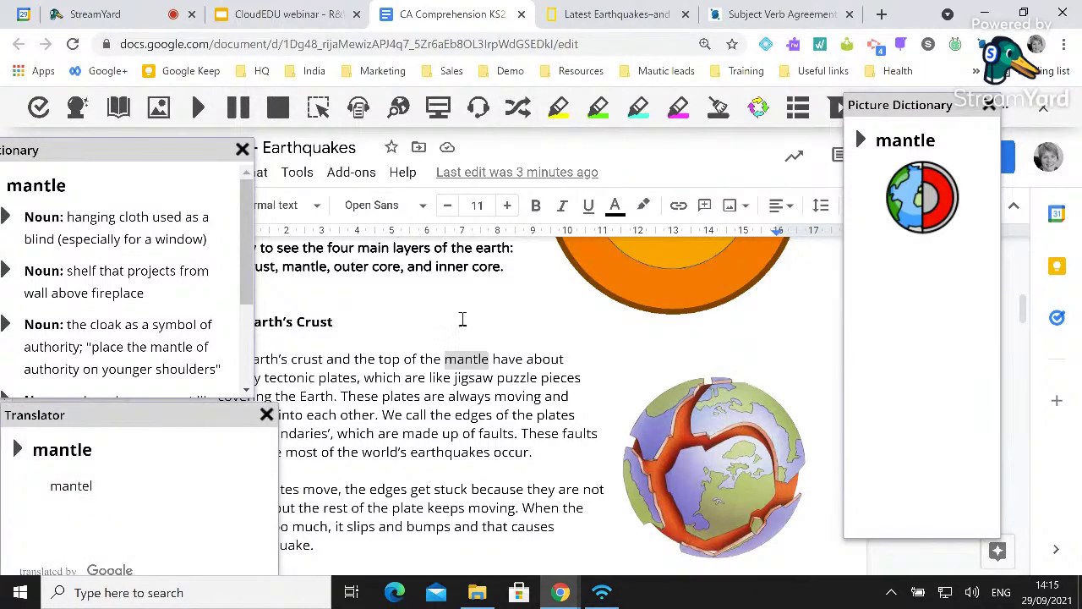
drag(457, 382, 493, 382)
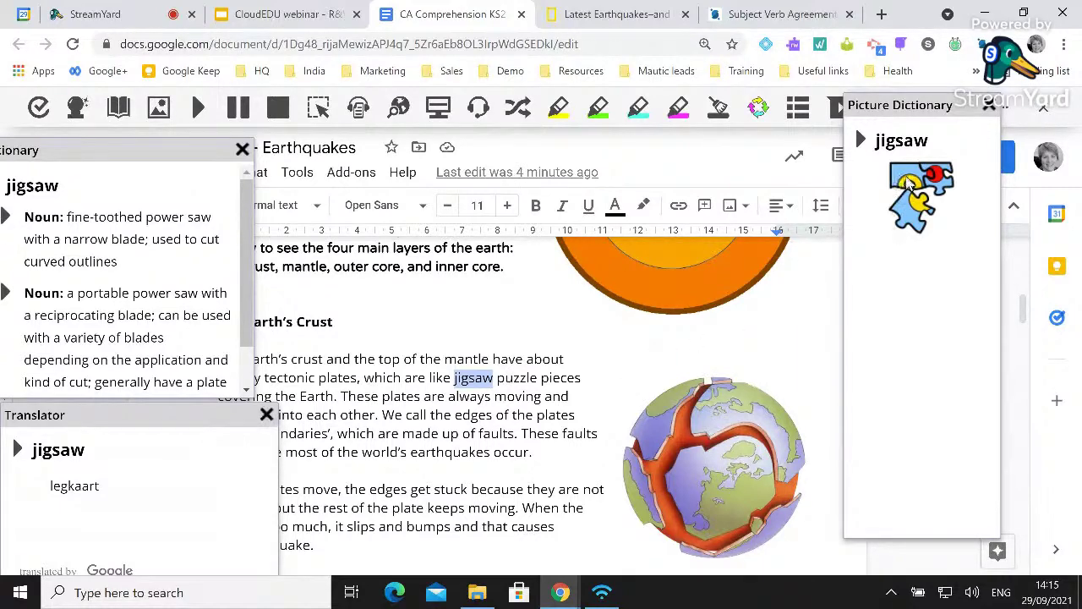
Insert the jigsaw picture from the Picture Dictionary below The Earth's Crust heading and close the three lookup windows.
drag(909, 184, 483, 346)
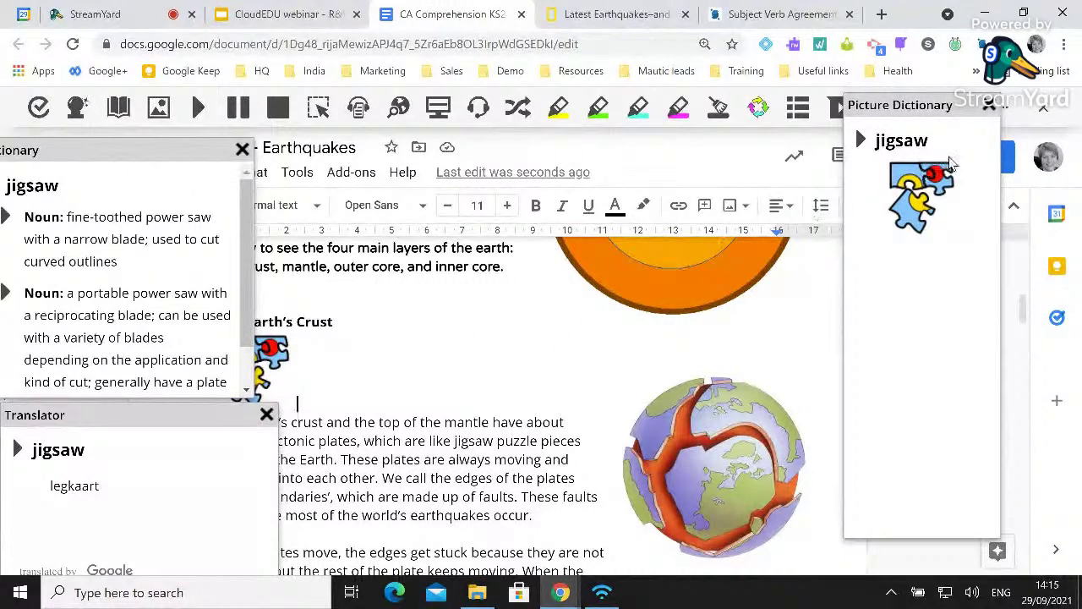
click(991, 113)
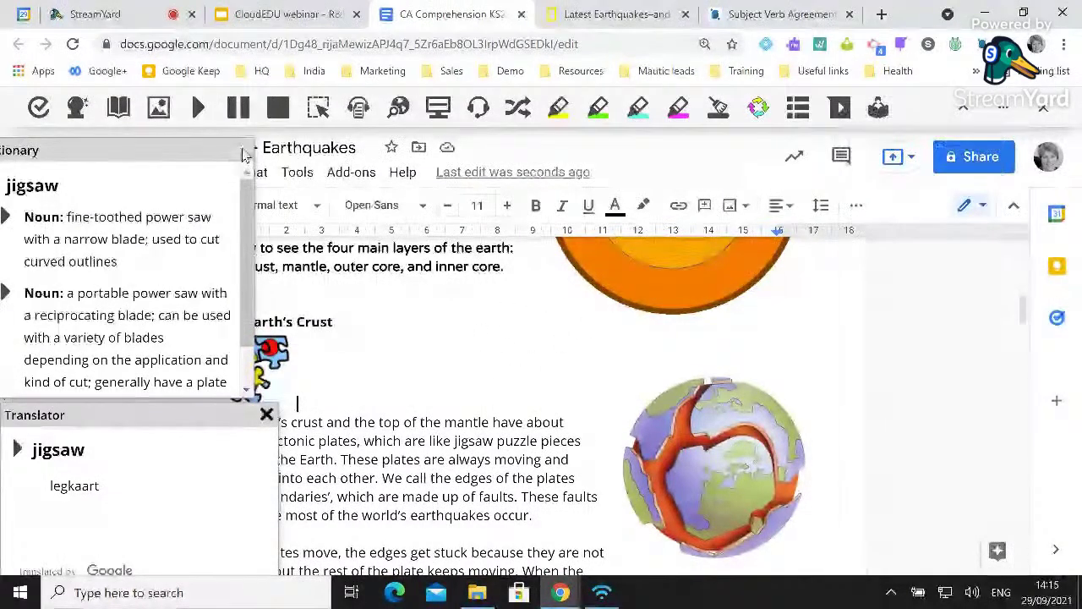
click(242, 150)
click(266, 415)
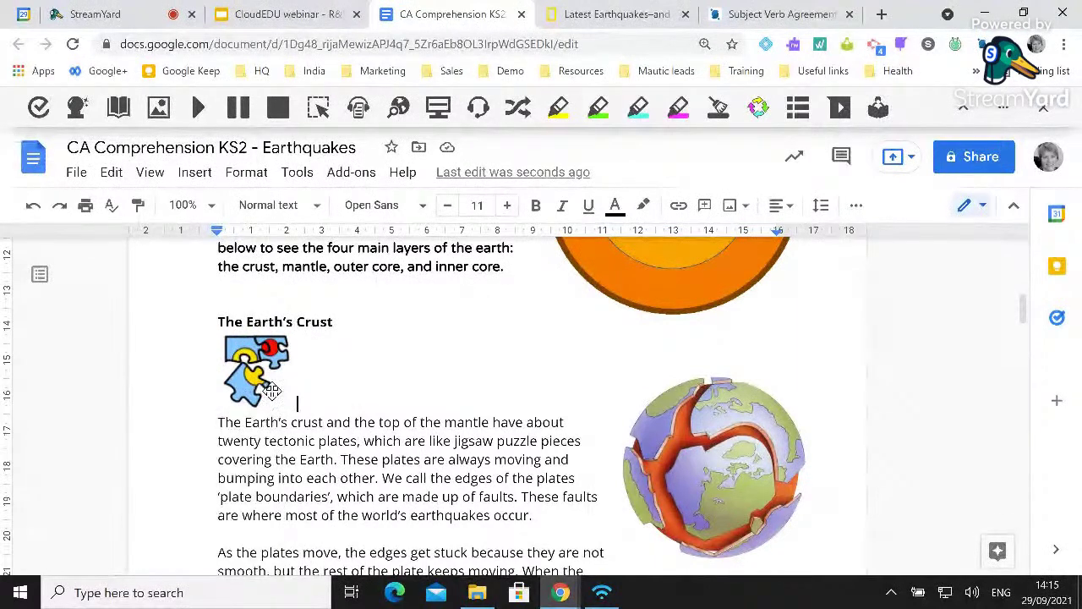
Have the "Crust" label in the Earth layers diagram read aloud with the Screenshot Reader.
scroll(456, 459, up, 5)
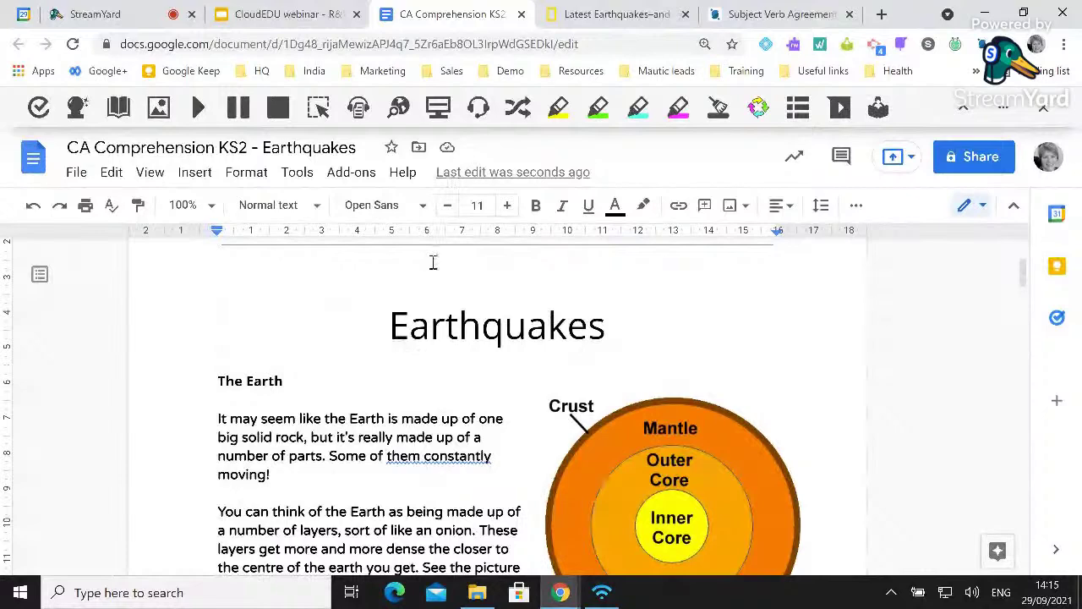
scroll(679, 362, down, 2)
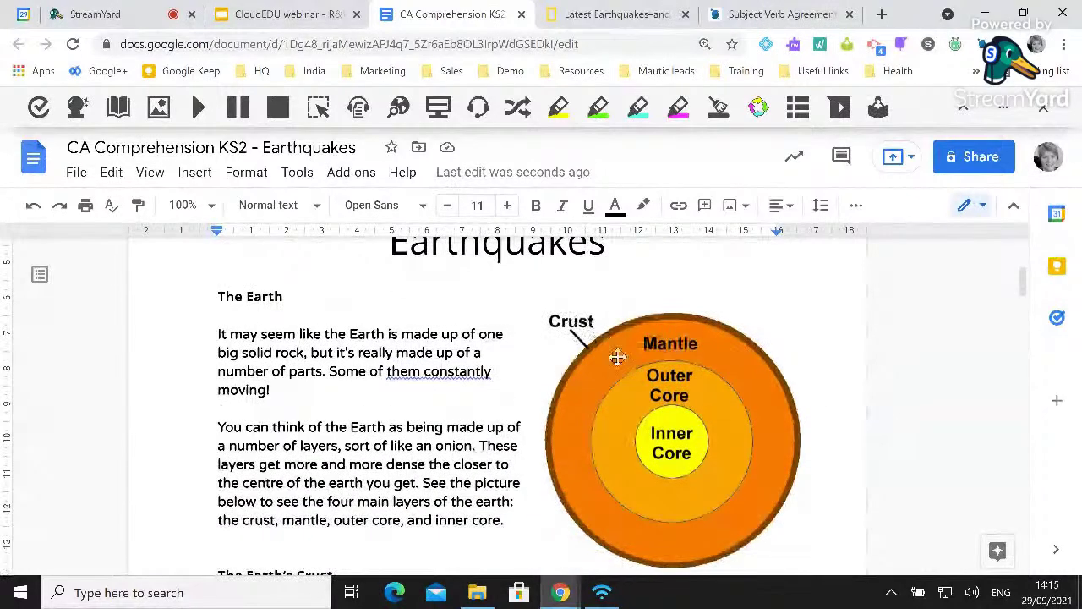
click(643, 376)
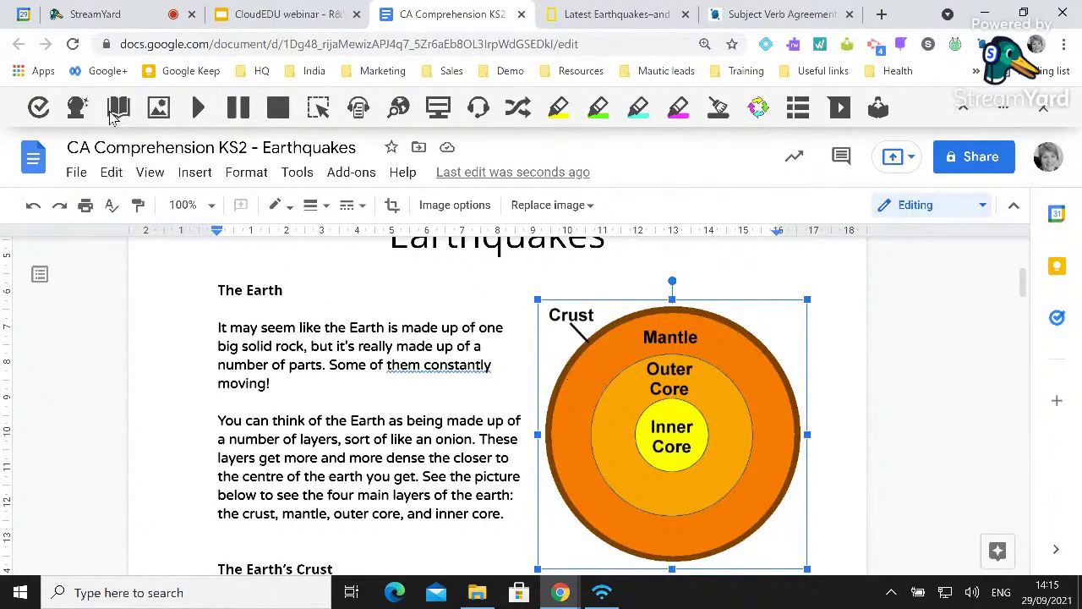
click(319, 111)
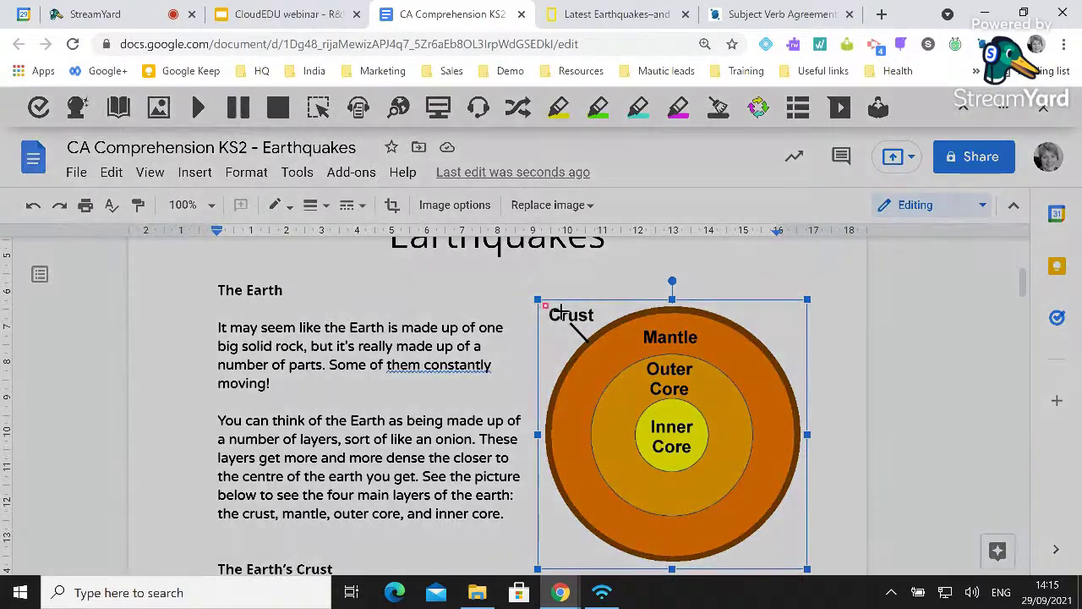
drag(544, 304, 606, 327)
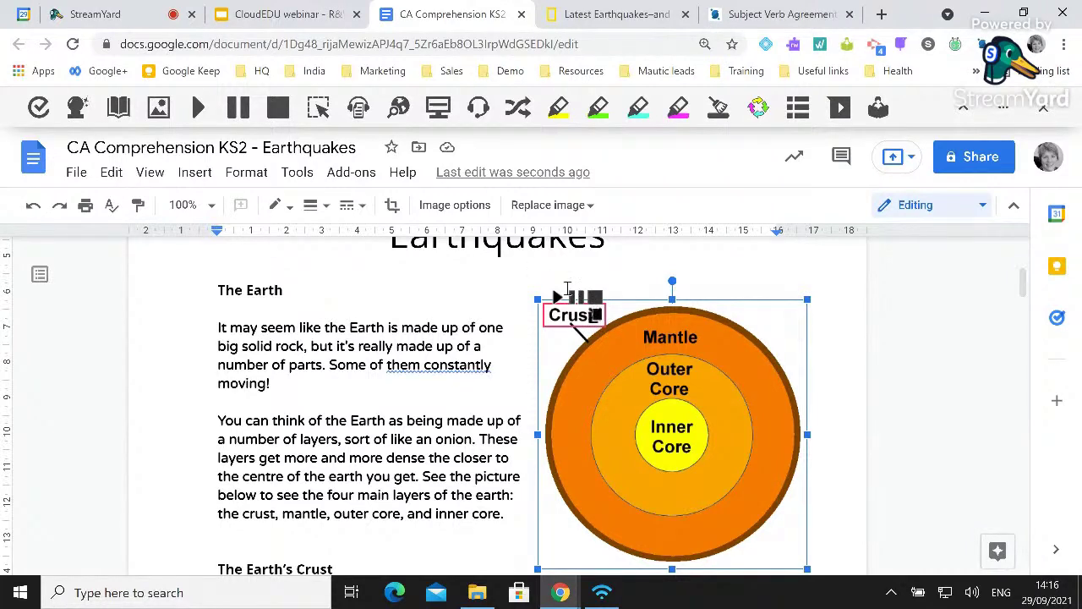
click(318, 108)
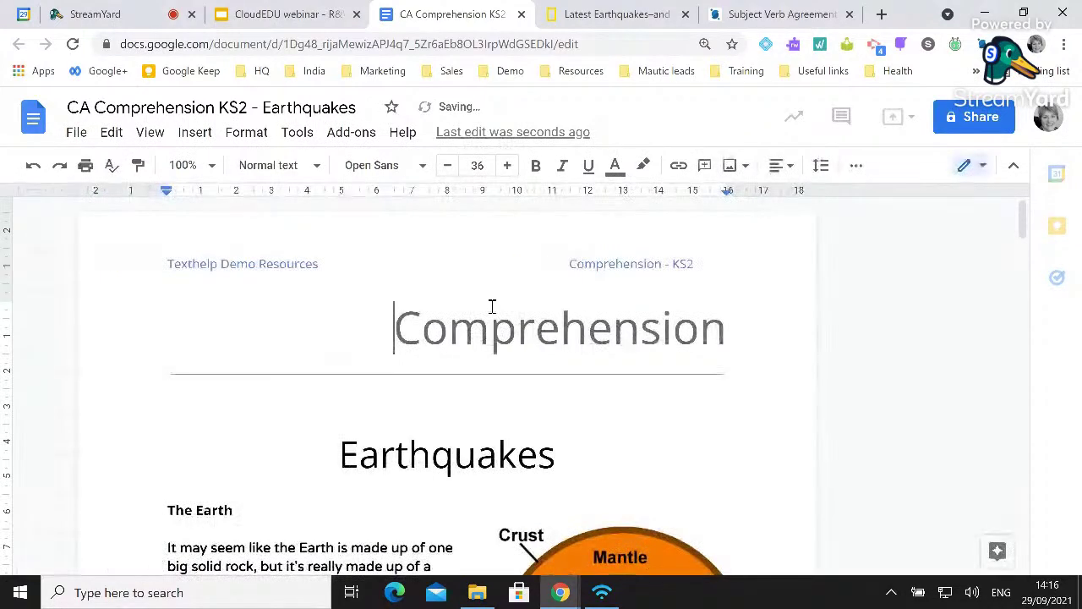
Convert the paragraph beginning "A seismograph is a special piece of equipment" to an MP3 file with Audio Maker.
scroll(492, 307, down, 2)
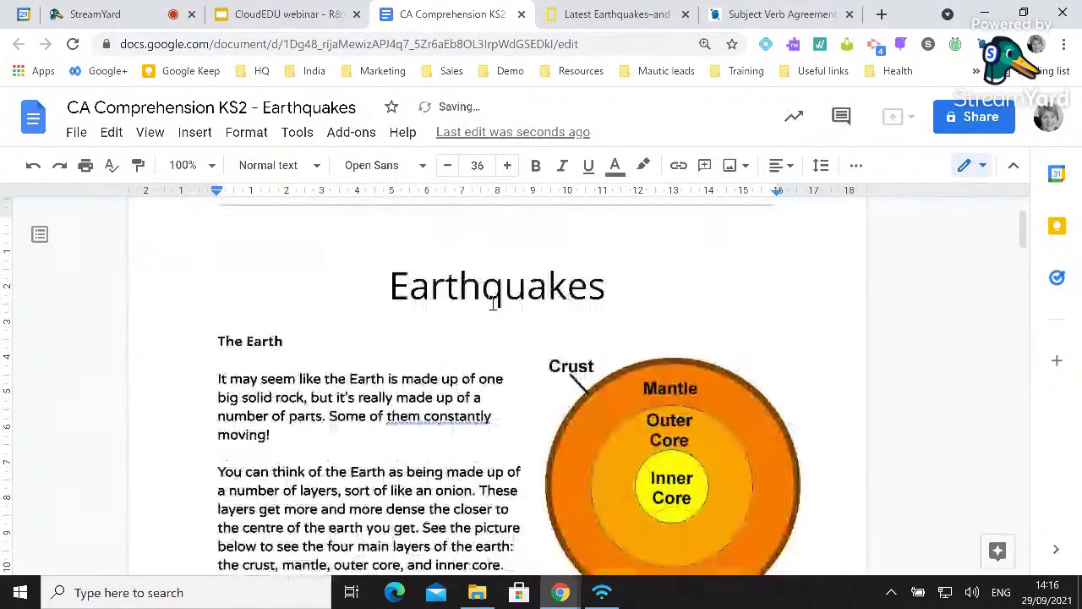
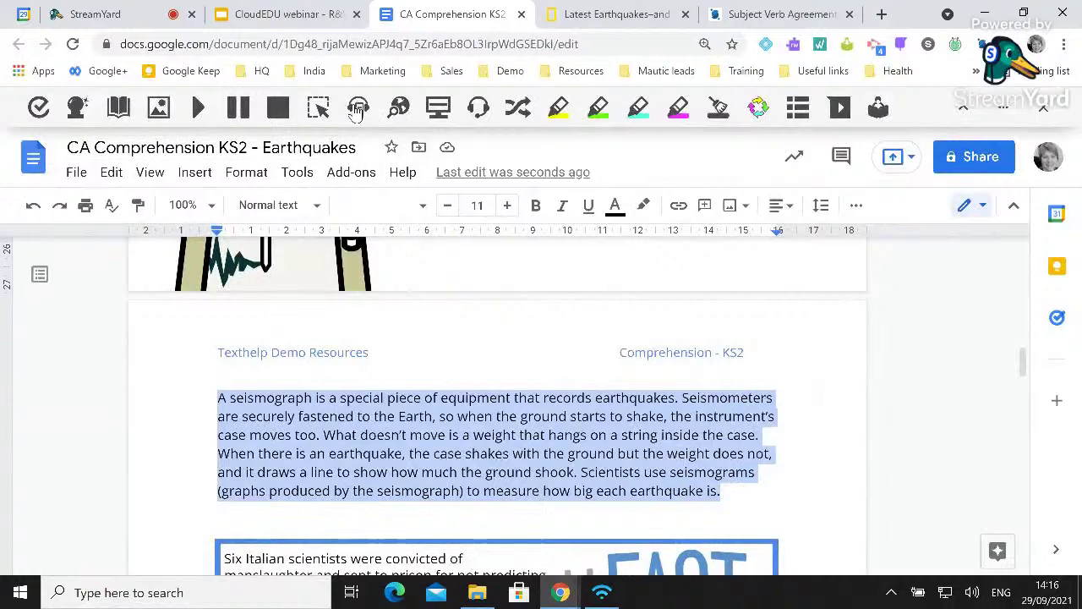
click(356, 110)
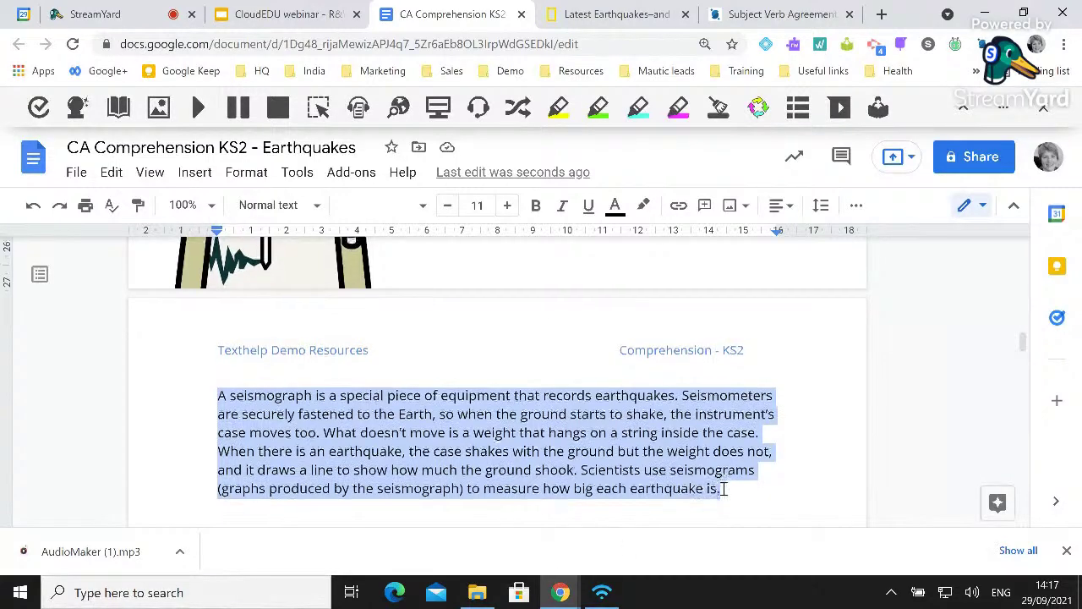
scroll(723, 488, down, 1)
click(721, 406)
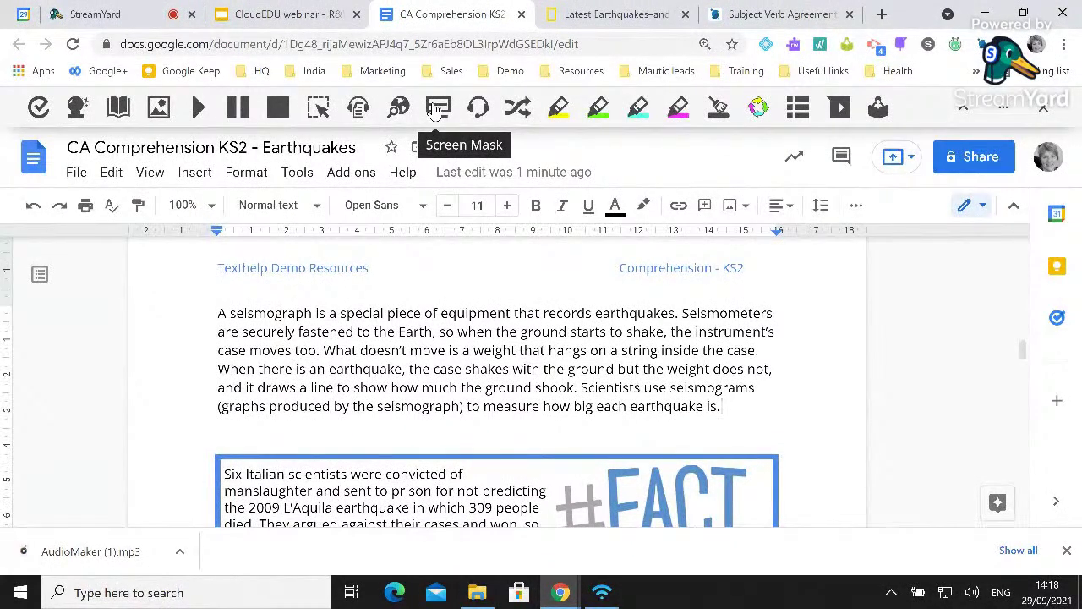
Turn on the Screen Mask and change its background colour to blue.
click(435, 111)
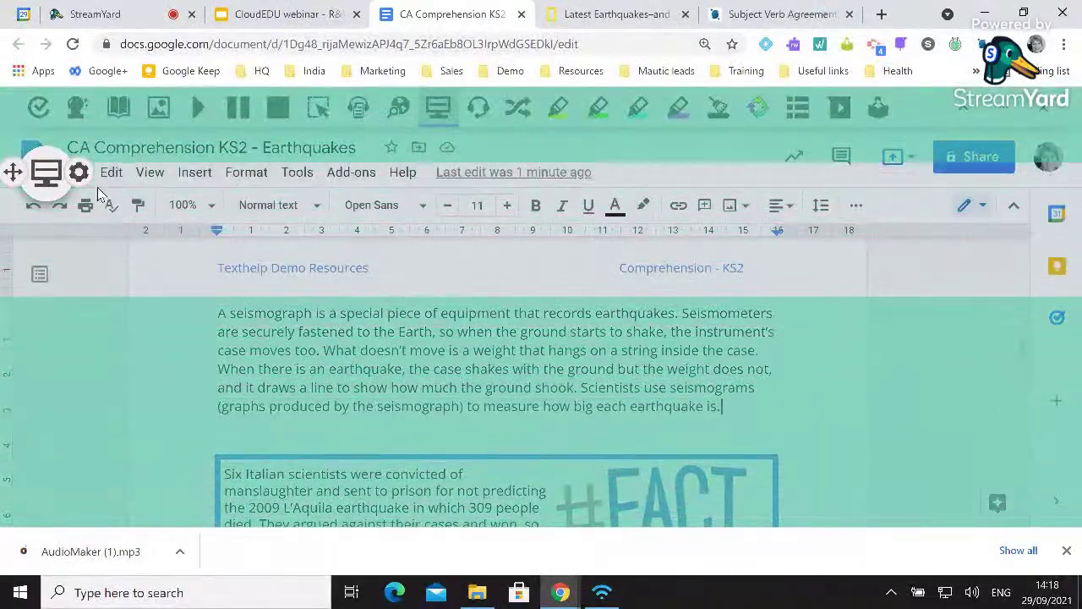
click(78, 175)
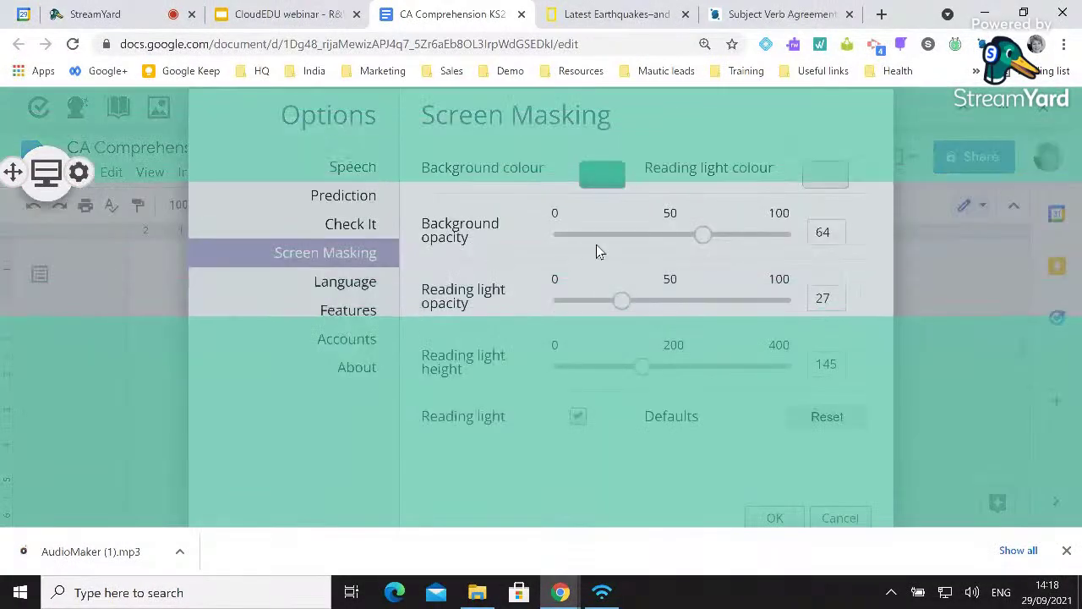
click(612, 184)
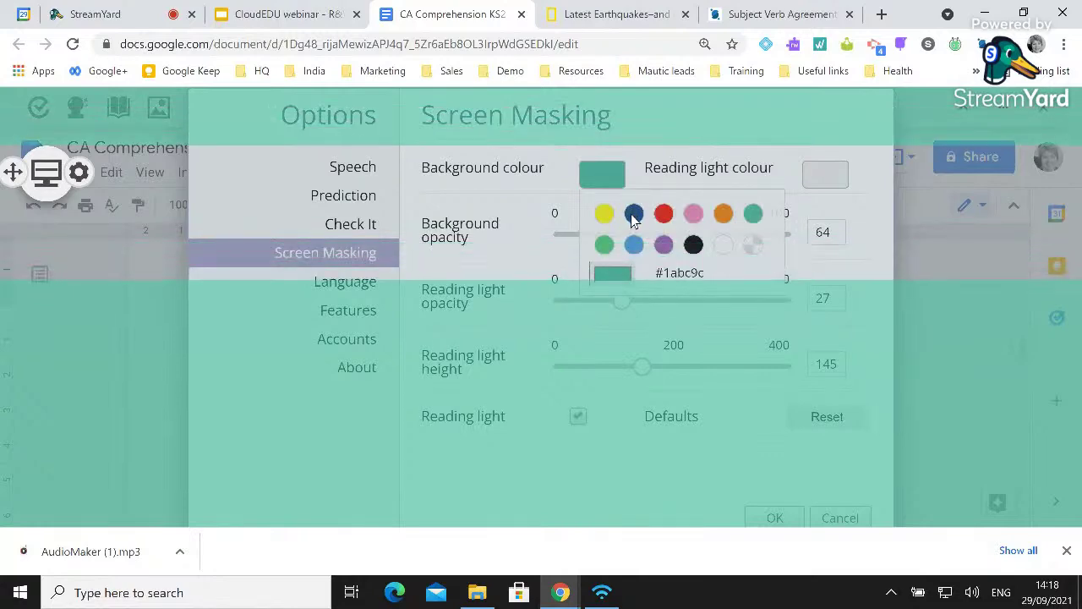
click(632, 240)
Set the mask's background opacity to 82, reading light opacity to 25 and height to 157, save the options and switch the mask off.
drag(702, 237, 743, 243)
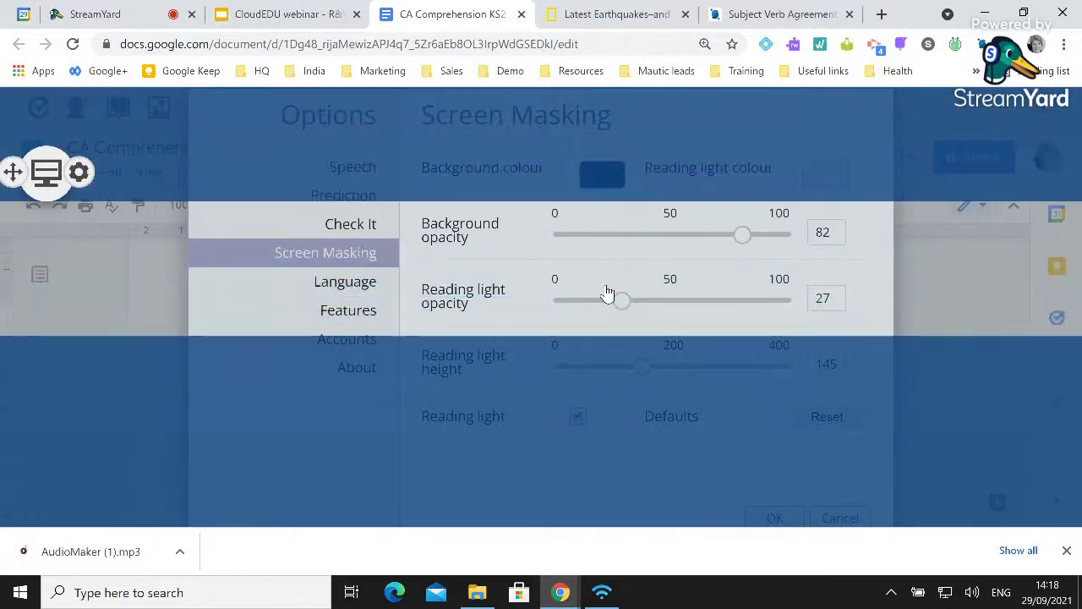
mouse_move(621, 304)
mouse_down()
mouse_move(669, 312)
mouse_move(617, 302)
mouse_up()
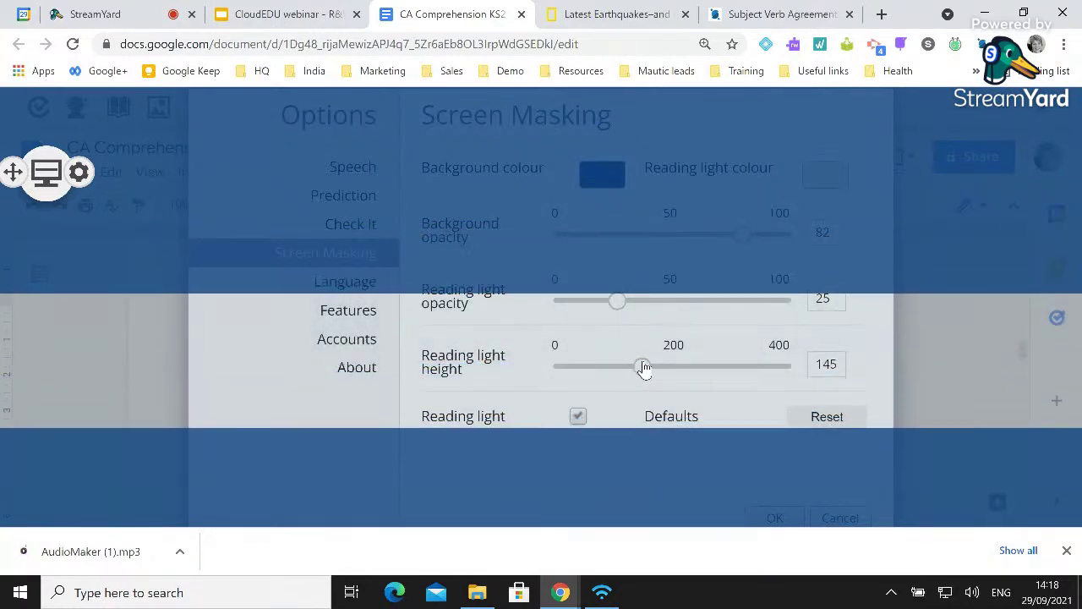
mouse_move(641, 365)
mouse_down()
mouse_move(688, 369)
mouse_move(656, 368)
mouse_up()
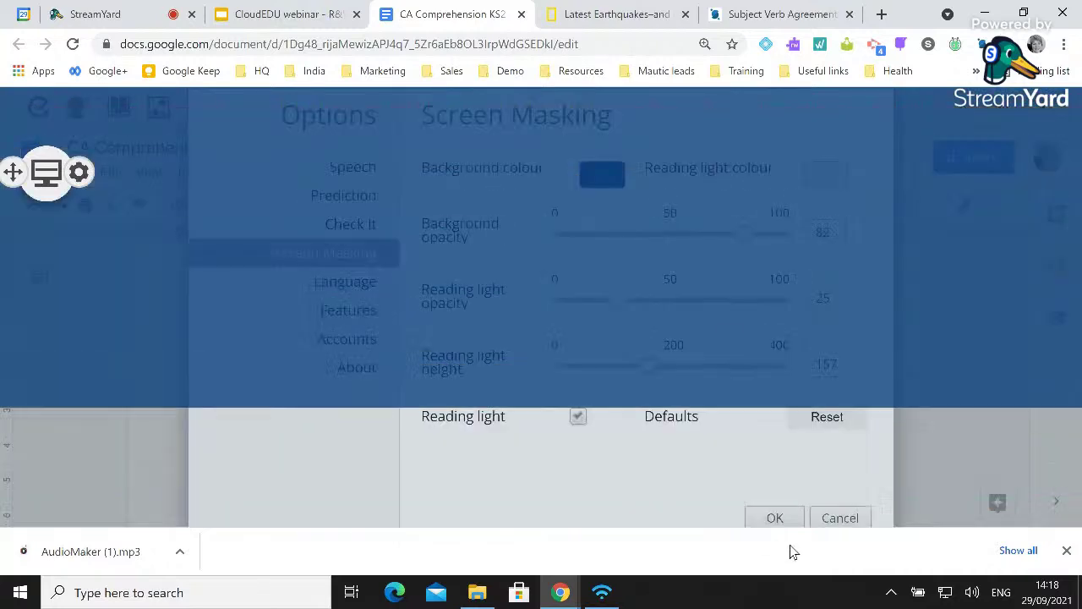
click(774, 518)
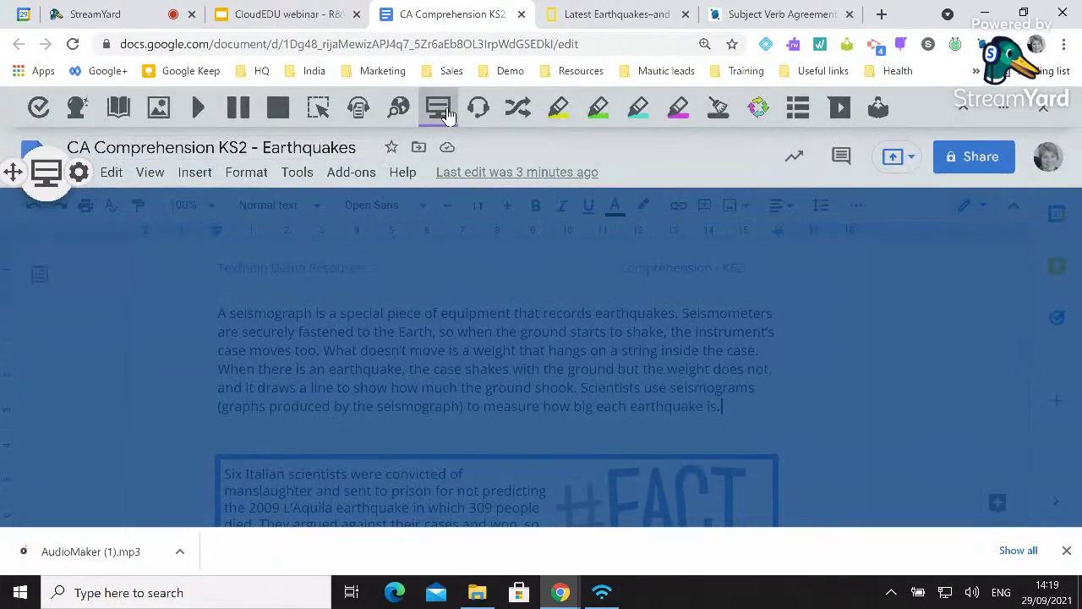
click(439, 110)
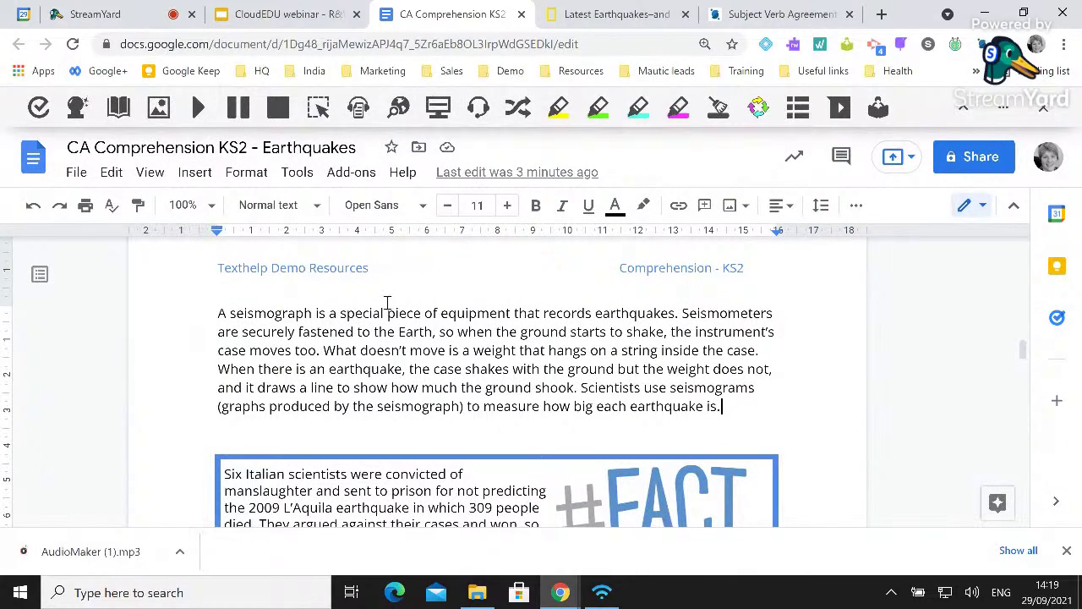
Dictate a trial answer ending "there are about 20 of them" under sample question 1 with Talk&Type.
scroll(440, 359, down, 1)
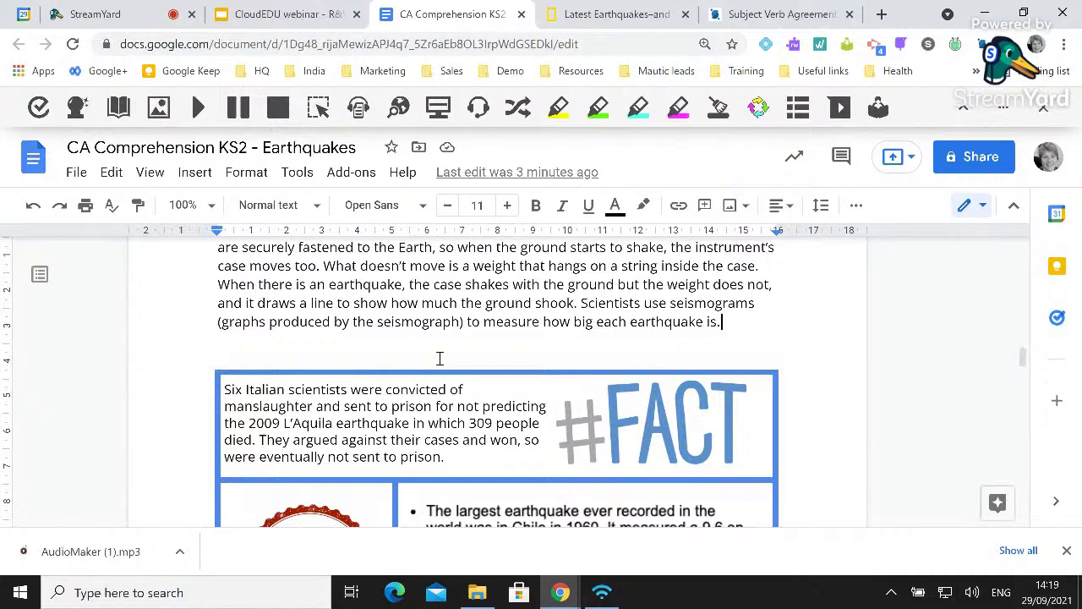
scroll(439, 358, down, 3)
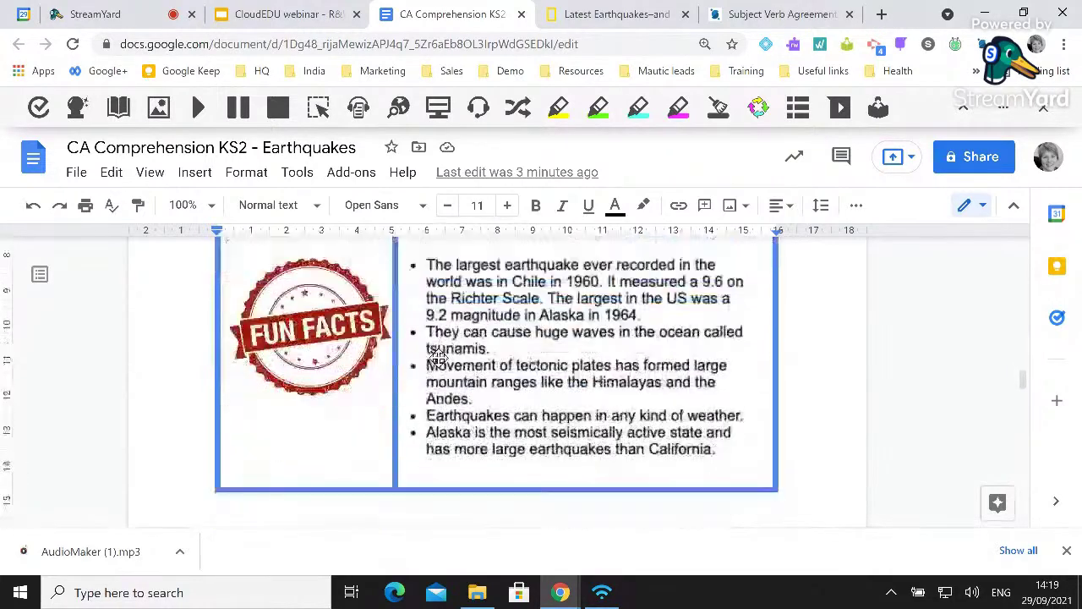
scroll(437, 358, down, 2)
scroll(439, 358, down, 1)
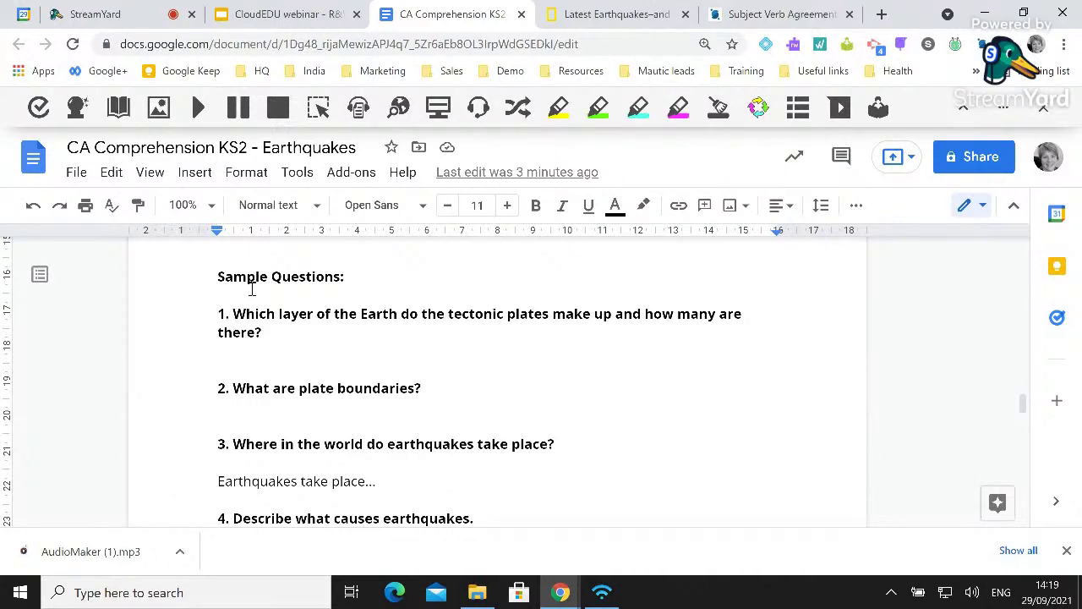
click(246, 352)
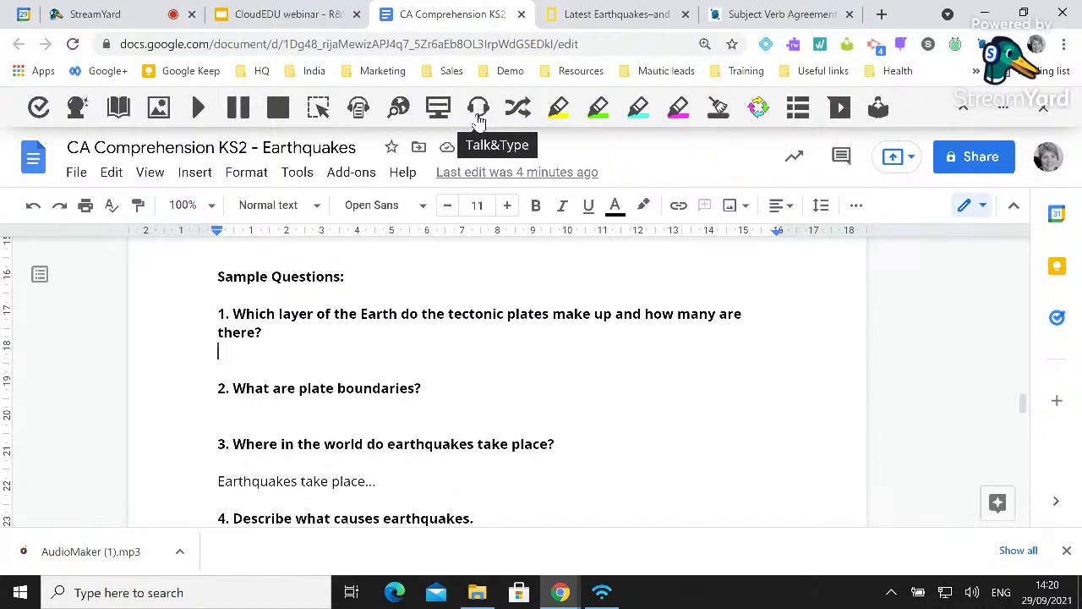
click(479, 119)
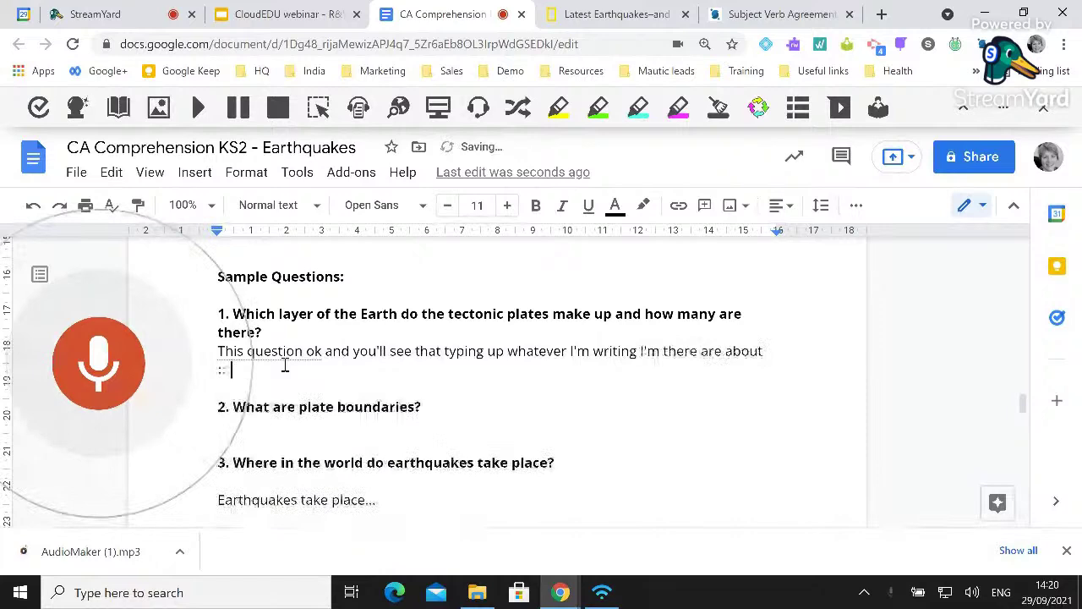
click(101, 380)
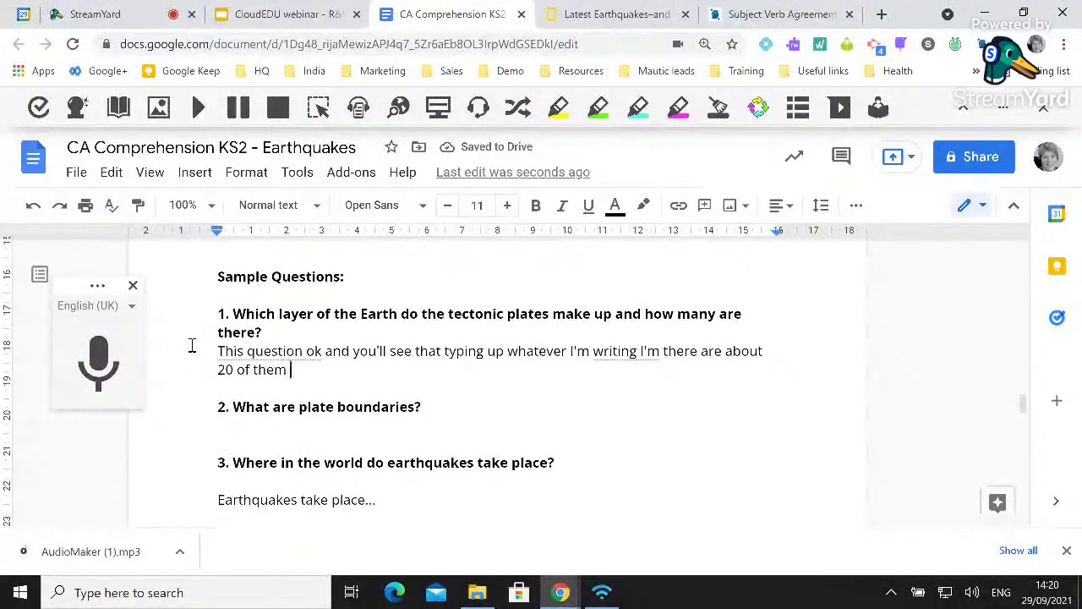
click(133, 287)
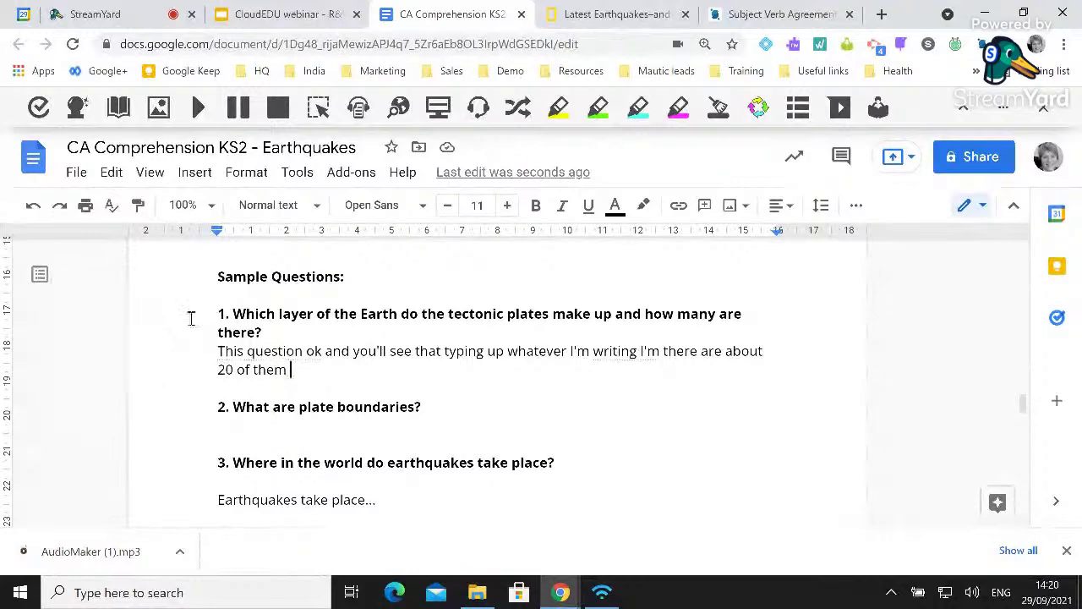
Replace the answer under question 1 by dictating "Tectonic plates make up the top layer of the Earth", and open the list of dictation languages.
shift+click(218, 350)
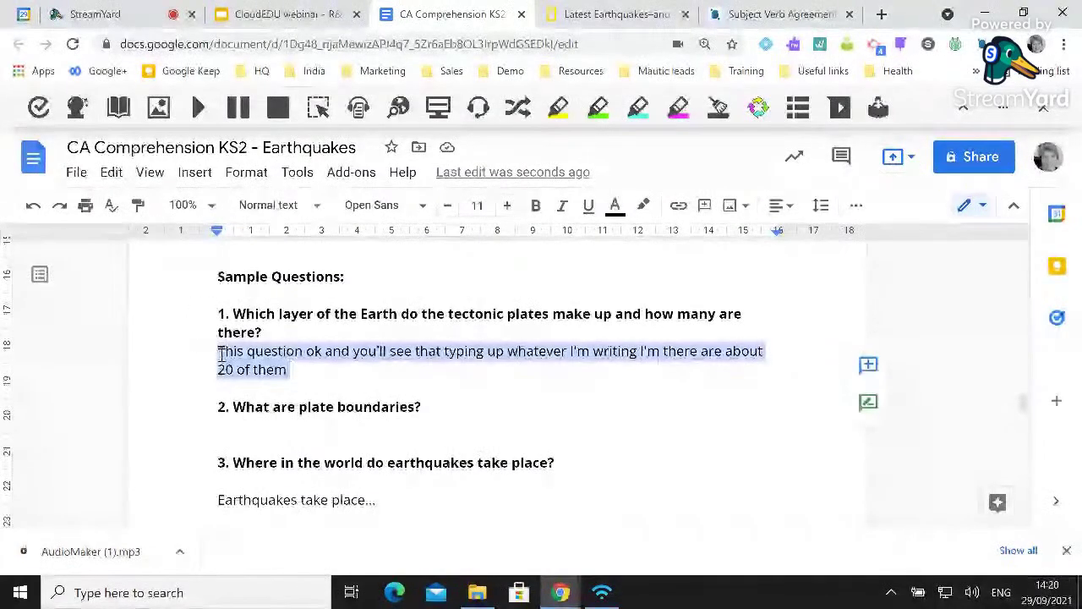
key(BackSpace)
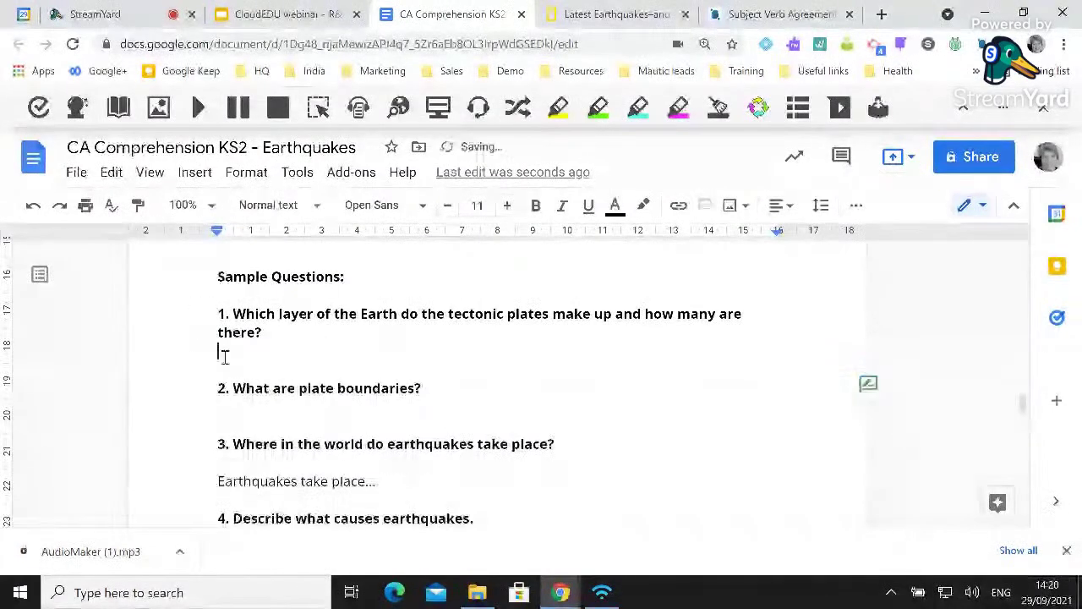
click(479, 115)
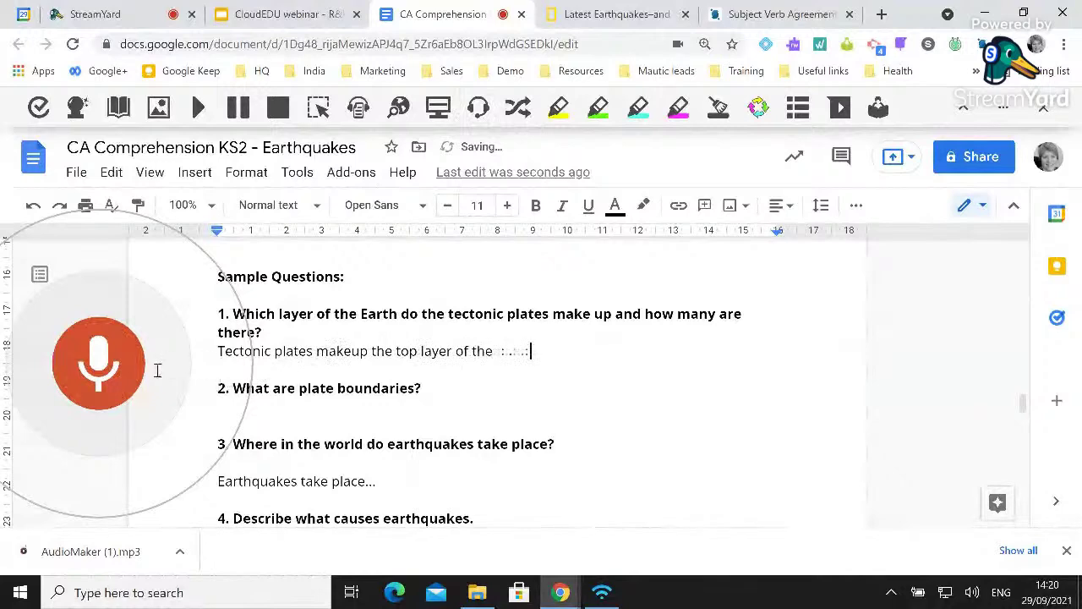
click(110, 361)
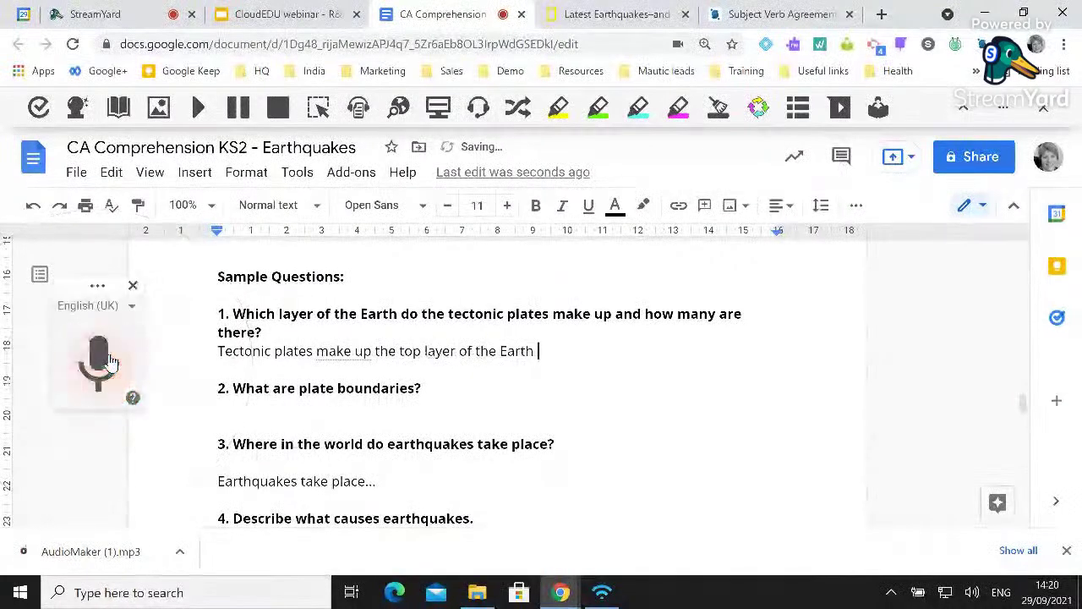
click(131, 308)
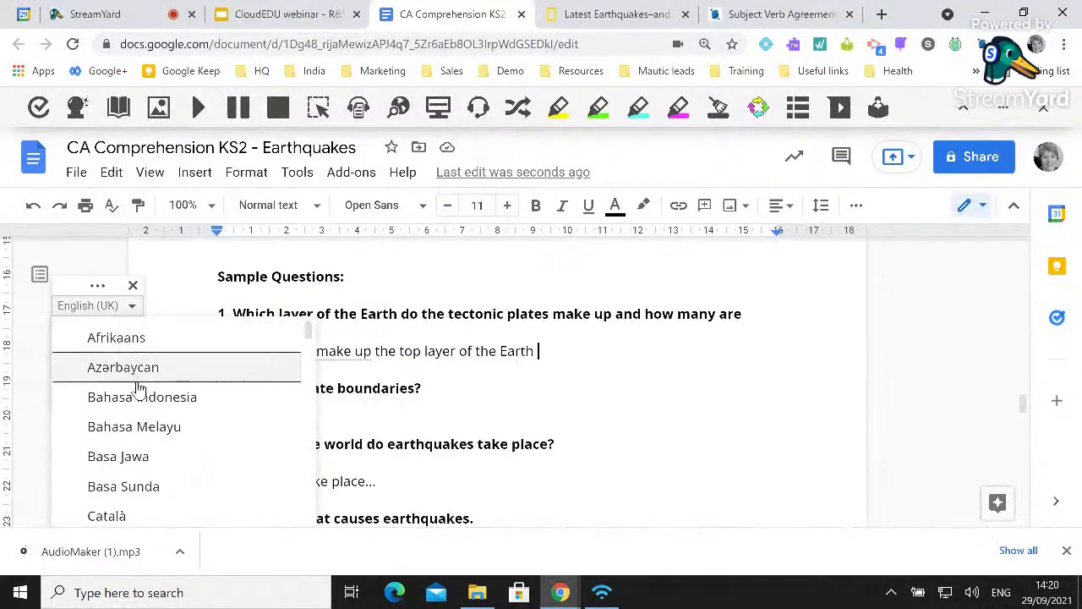
Look through the list of available dictation languages and close the Talk&Type window.
scroll(139, 387, down, 1)
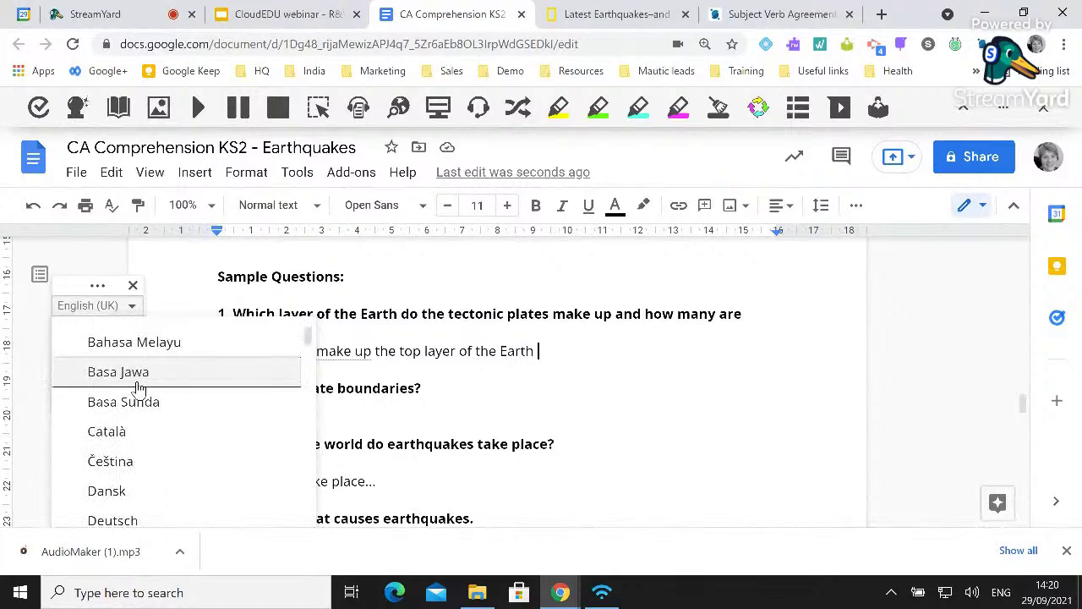
scroll(140, 387, down, 1)
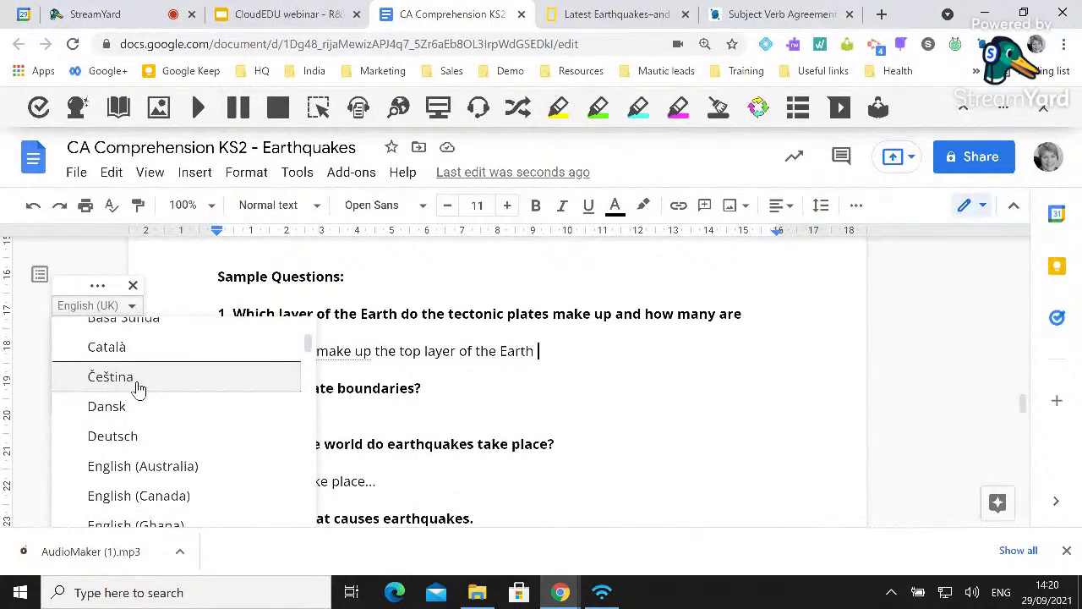
scroll(139, 387, down, 1)
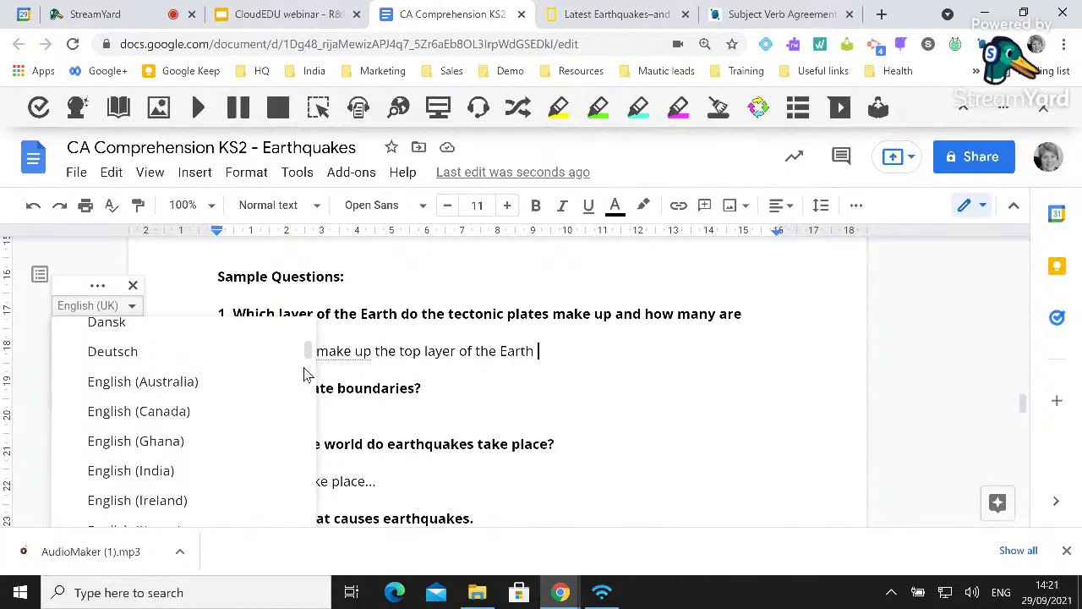
click(133, 288)
click(132, 288)
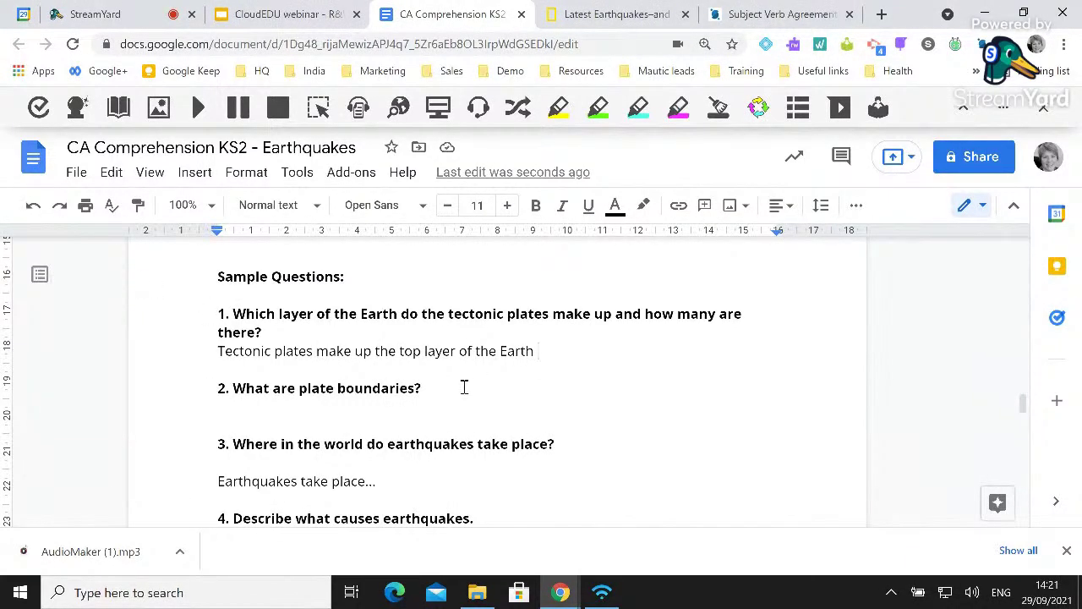
scroll(403, 411, down, 1)
click(242, 328)
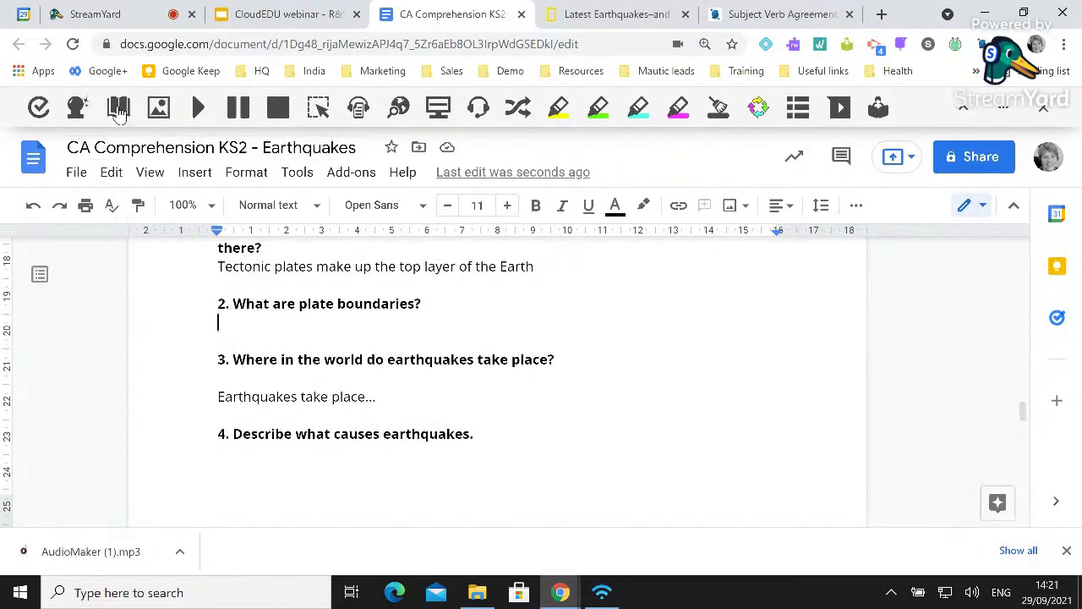
click(74, 121)
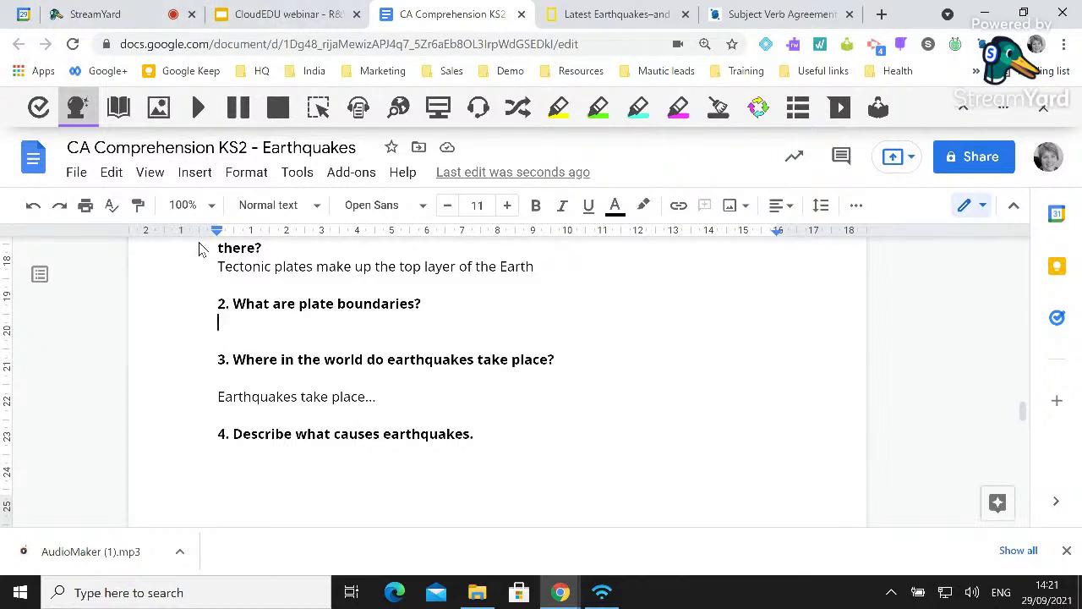
text(PLat)
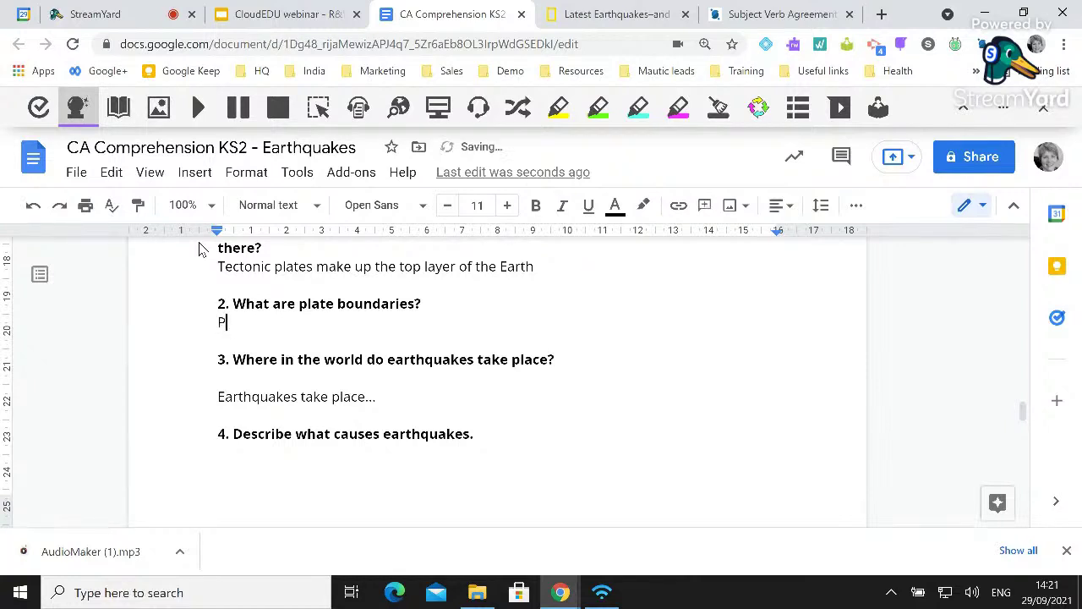
key(BackSpace)
key(BackSpace)
key(BackSpace)
key(BackSpace)
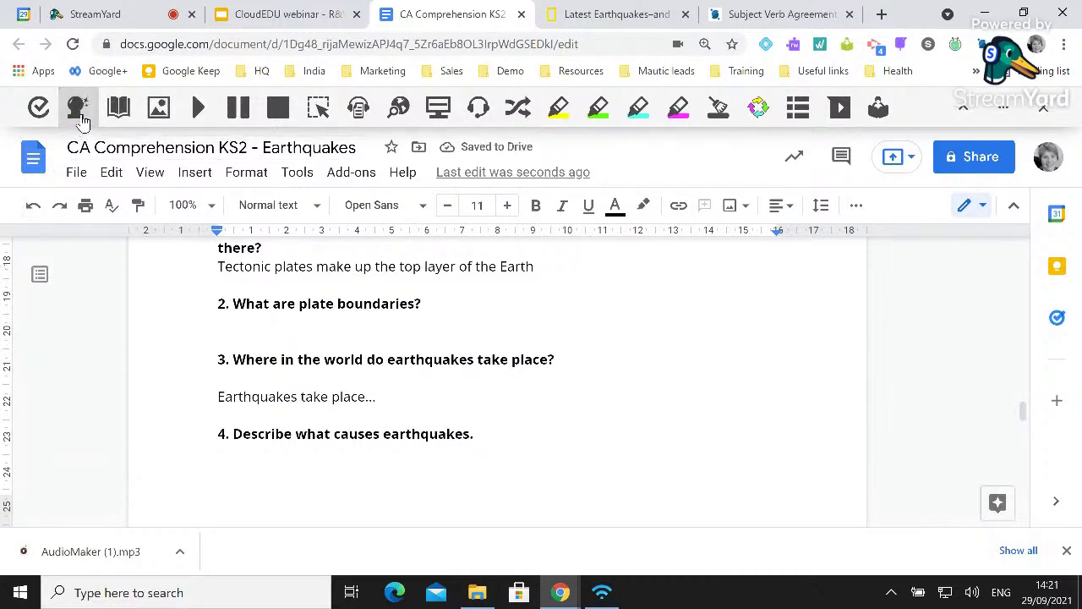
Reload the document and turn on word prediction with the cursor on the empty line under question 2.
click(73, 44)
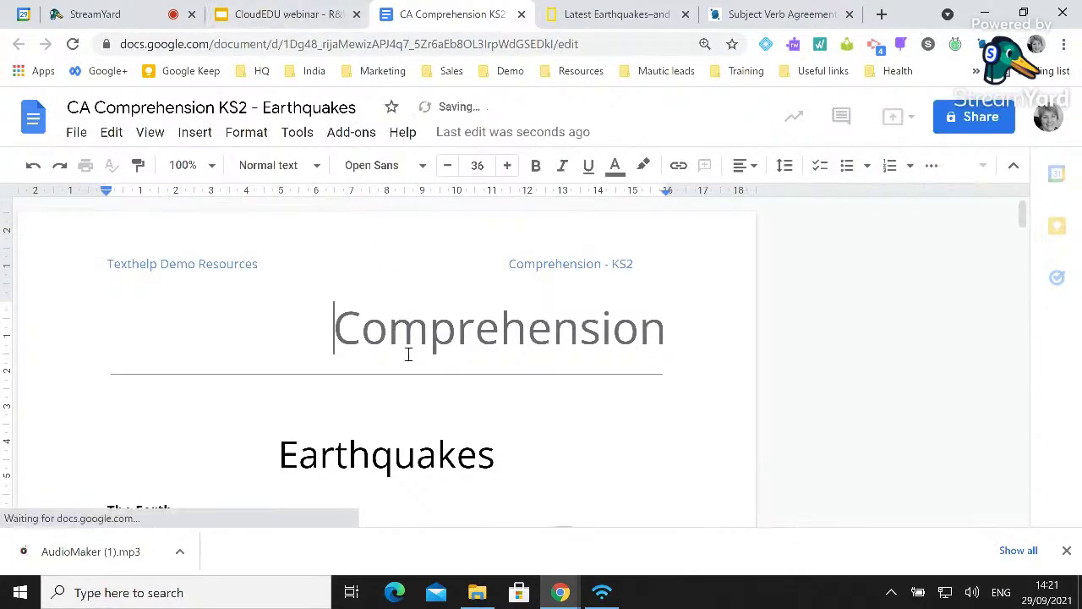
scroll(407, 354, down, 6)
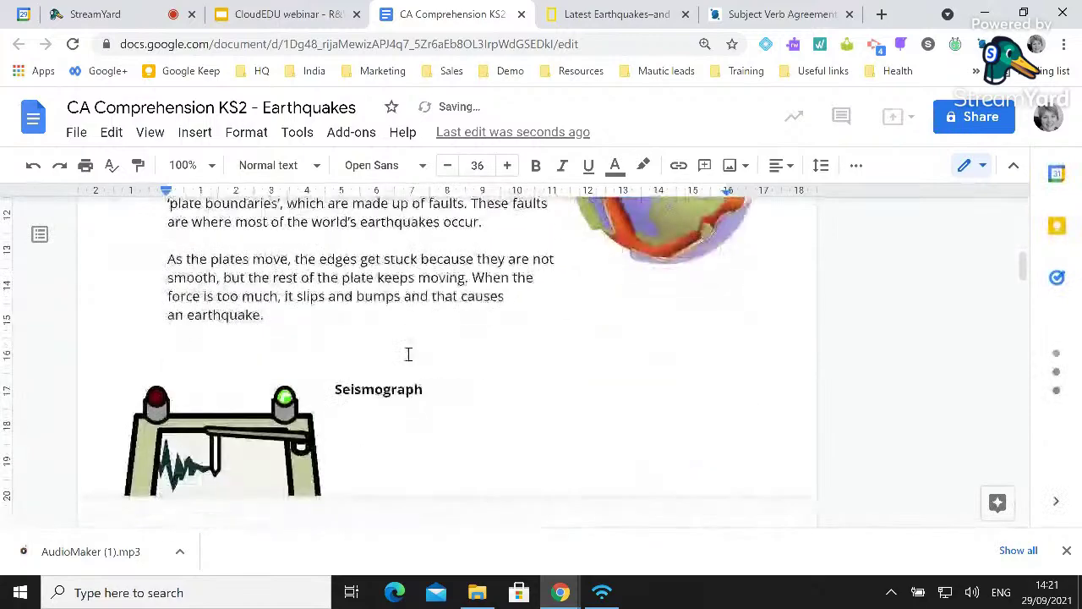
scroll(407, 353, down, 20)
scroll(407, 354, up, 3)
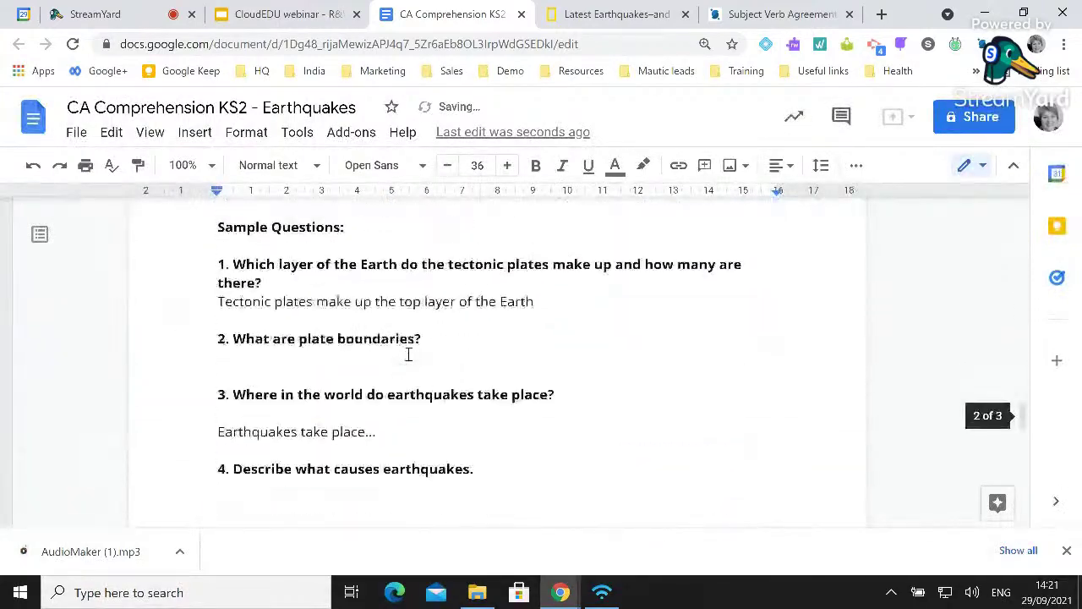
click(256, 397)
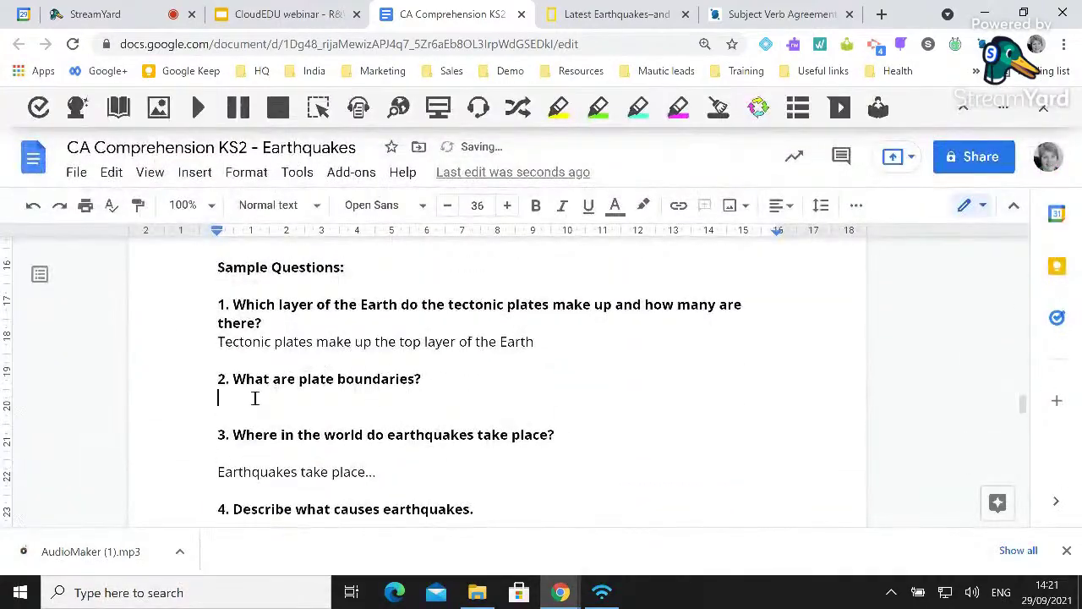
click(78, 109)
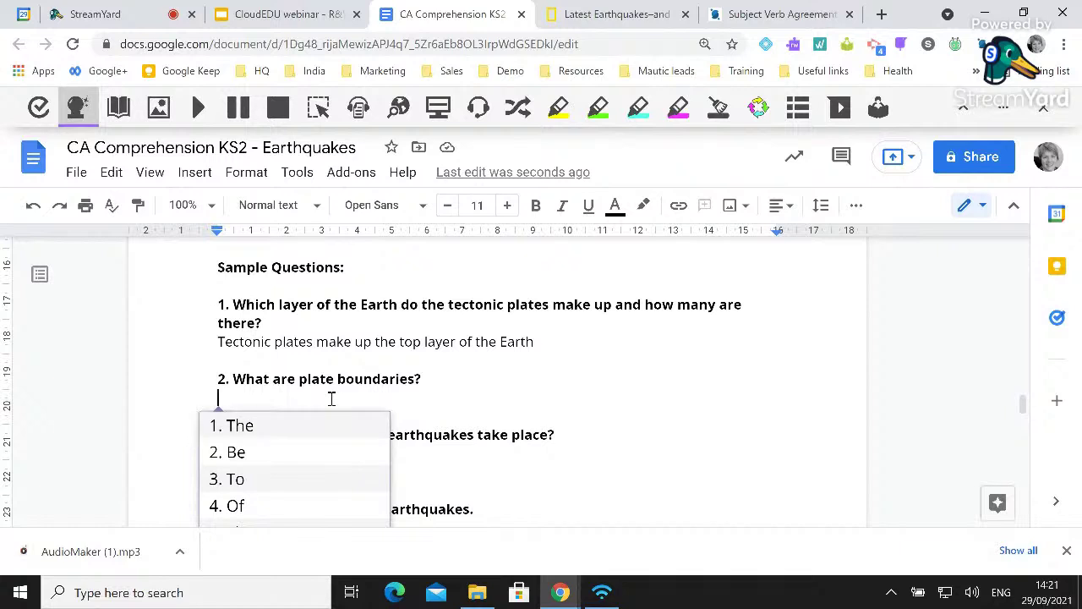
Begin the answer to question 2 with "Plate boundaries are the edge", picking "boundaries" and "edge" from the word predictions.
text(Plat)
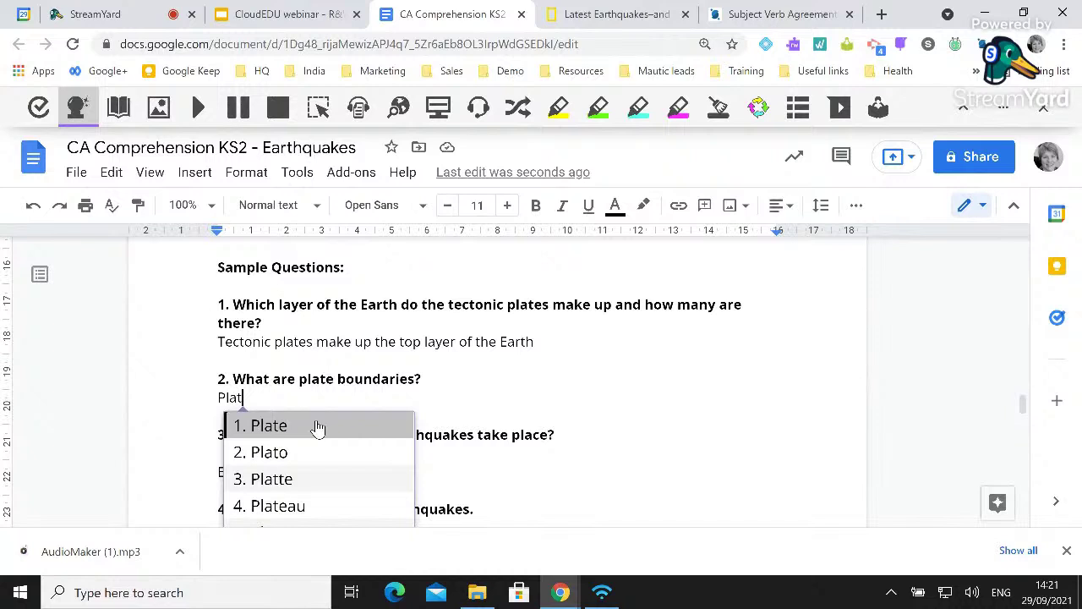
text(e boun)
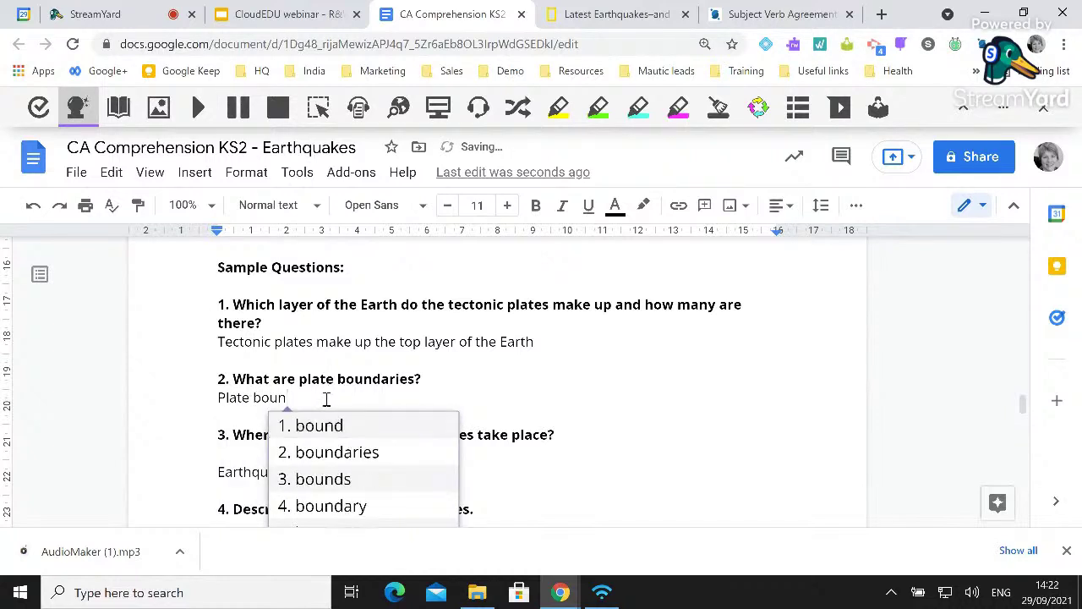
click(330, 454)
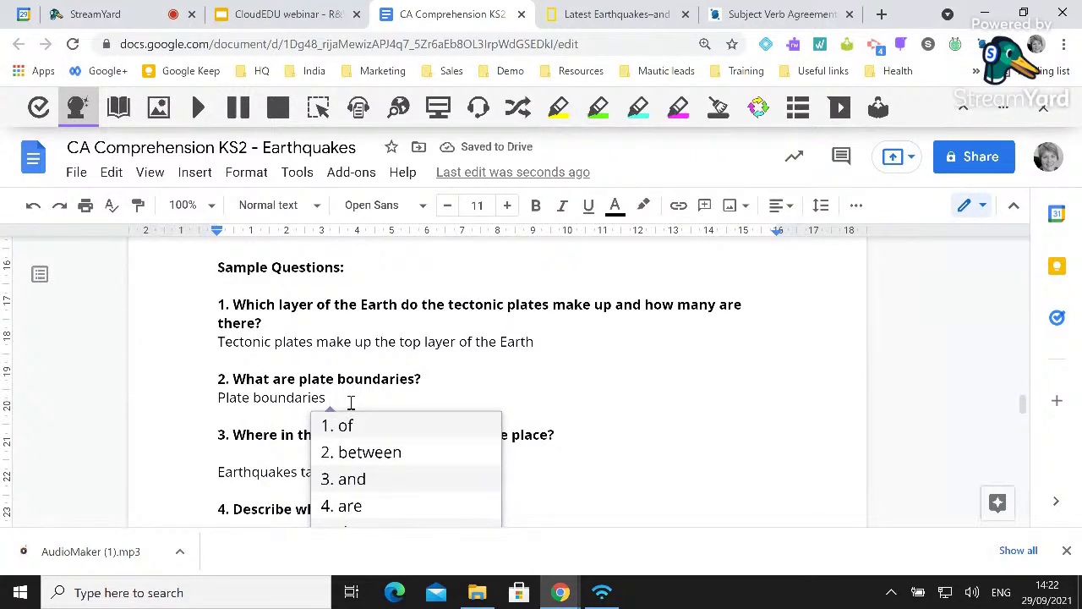
text(are the ege)
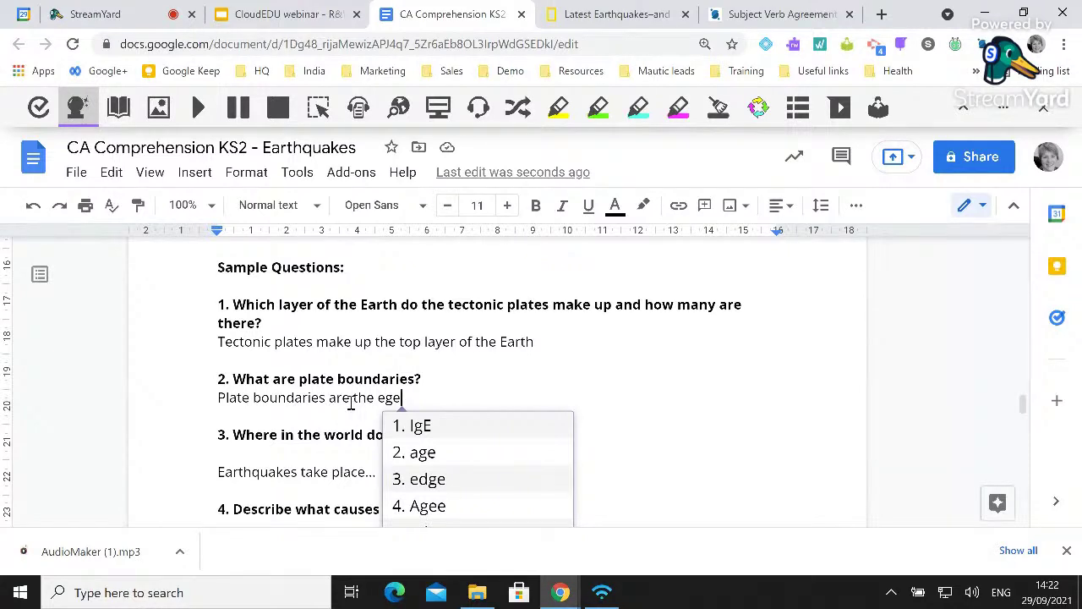
click(425, 480)
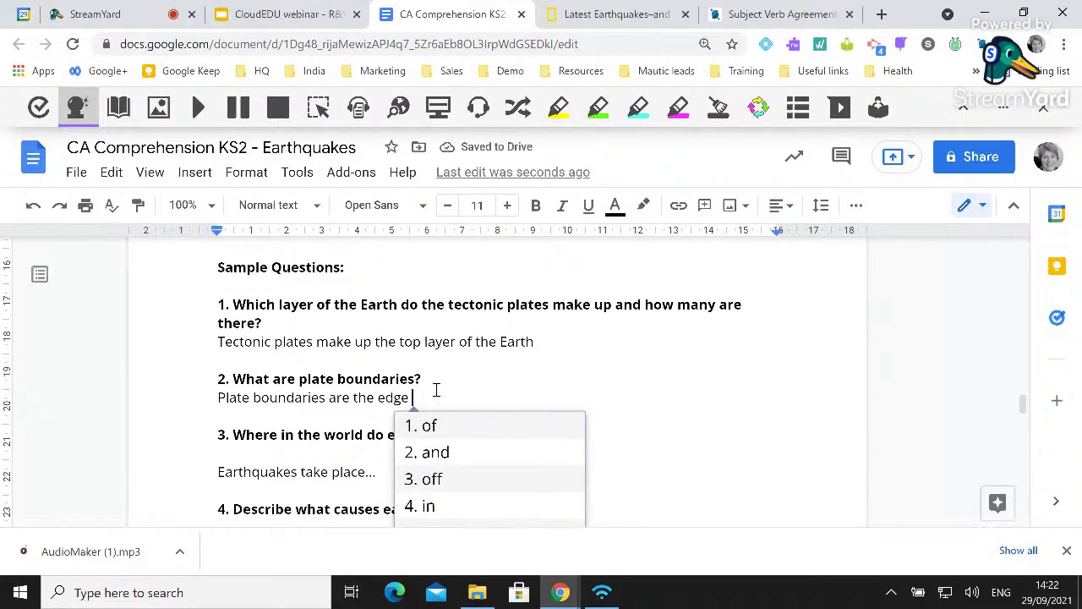
Continue the answer with "of the tectonic", picking "tectonic" from the predictions, switch word prediction off and remove the extra trailing space.
text(of the te)
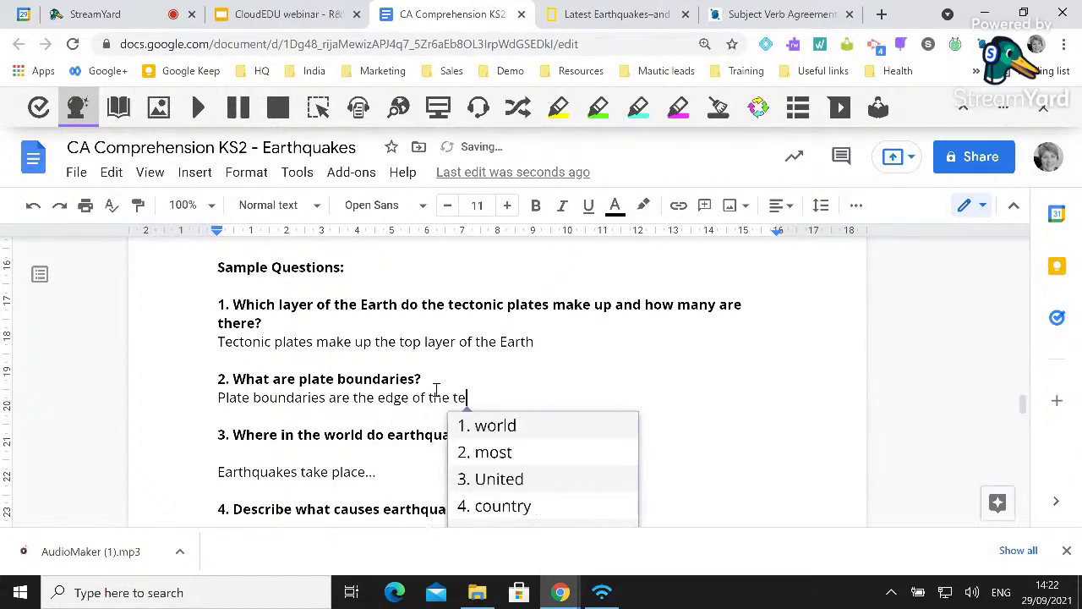
text(cto)
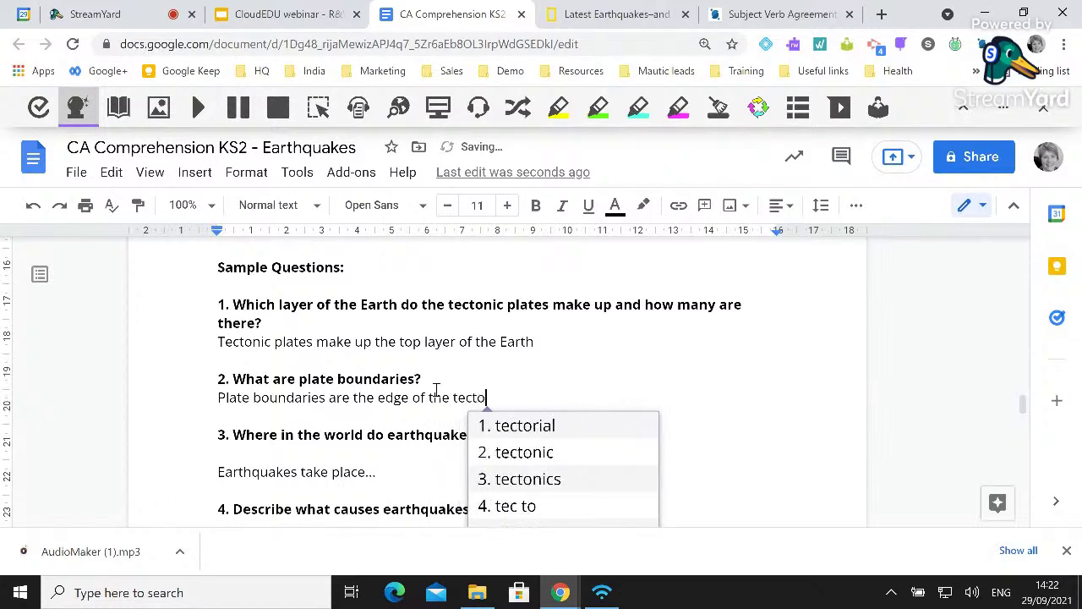
click(522, 454)
double_click(534, 397)
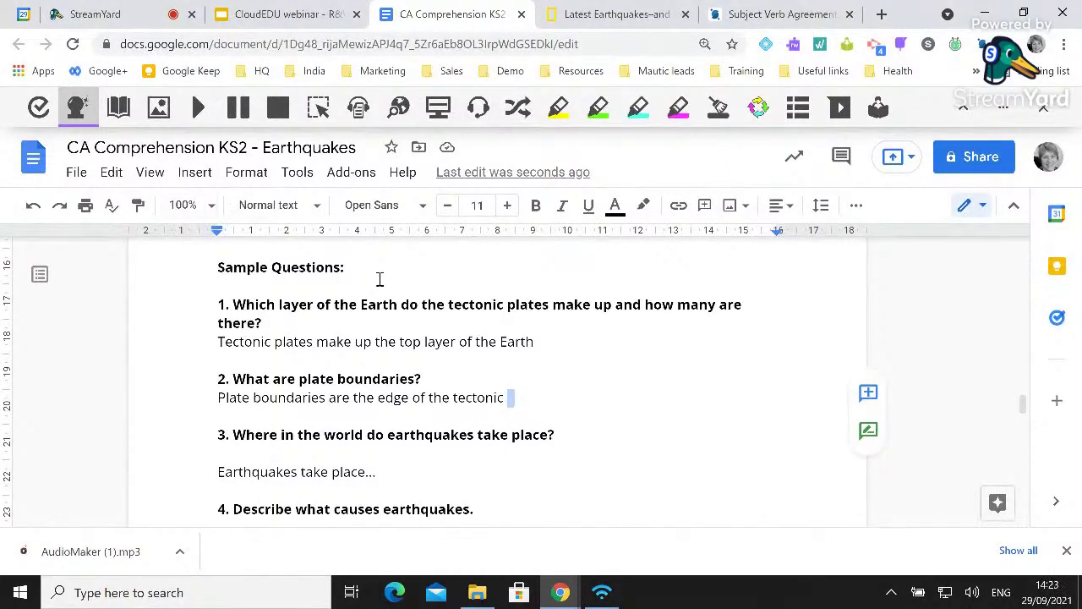
click(79, 108)
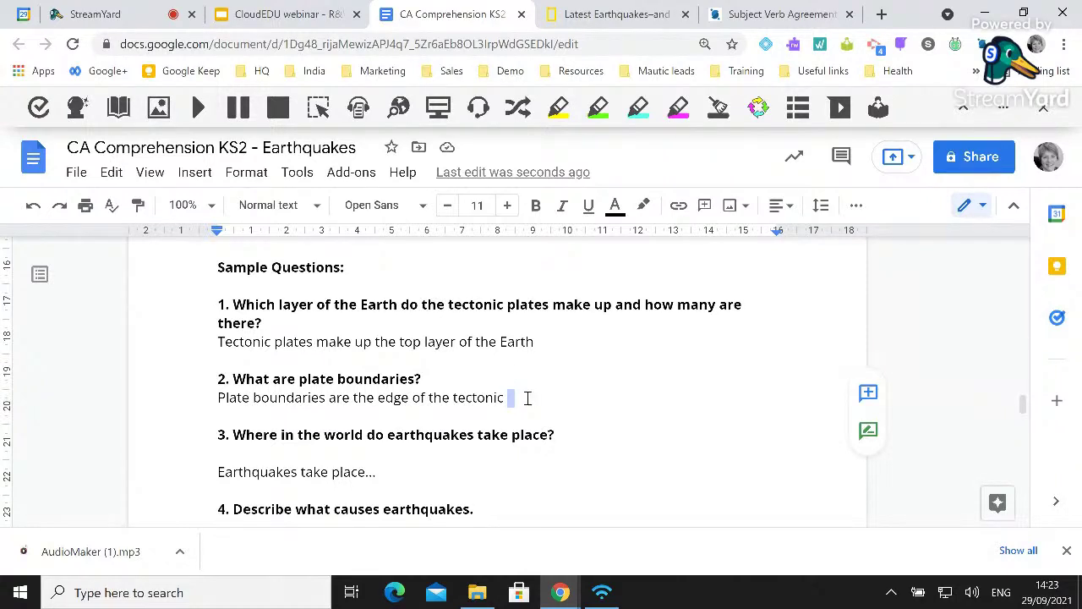
key(BackSpace)
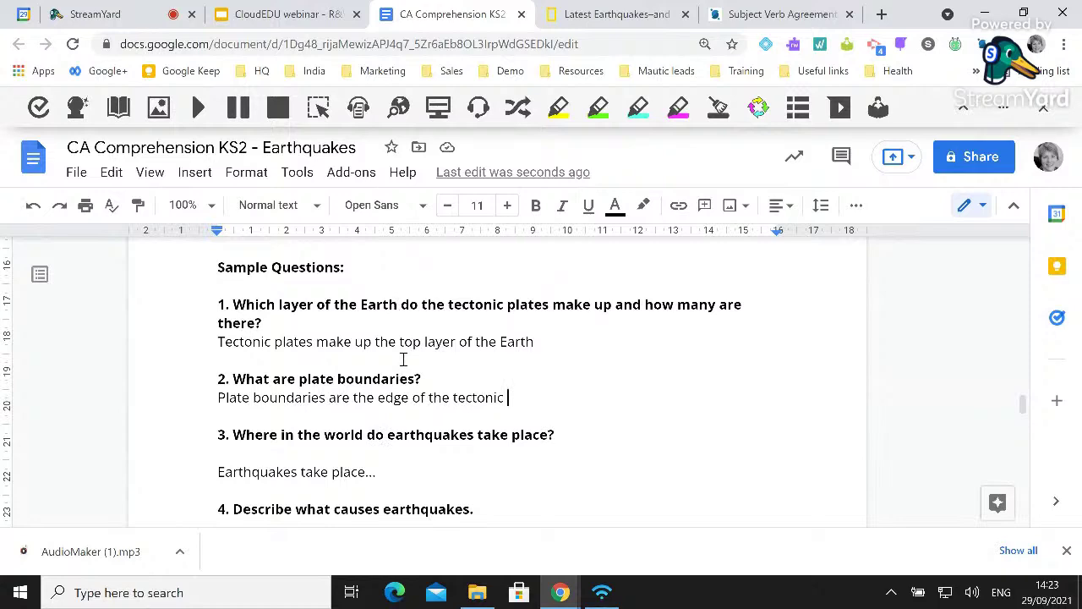
Show the Read&Write toolbar on the National Geographic "Latest Earthquakes" article and create a simplified version of the page.
click(592, 18)
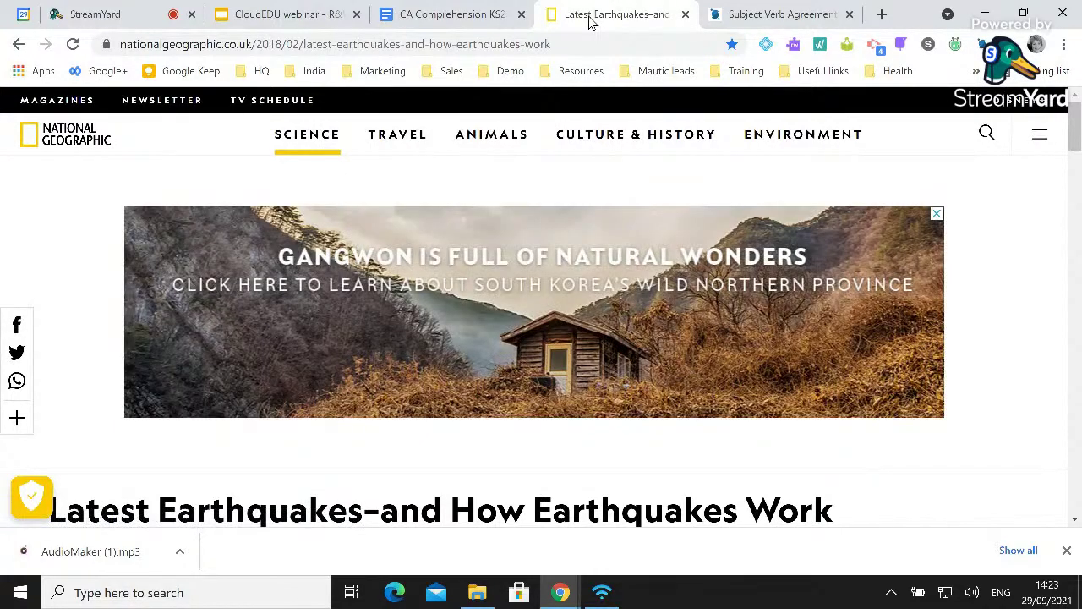
click(794, 47)
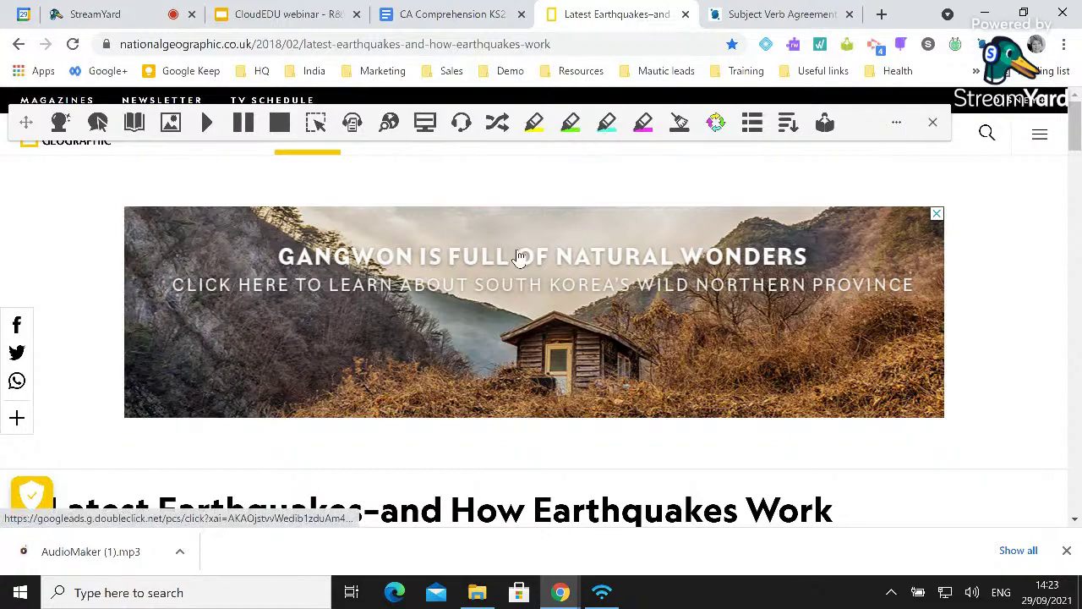
scroll(512, 254, down, 1)
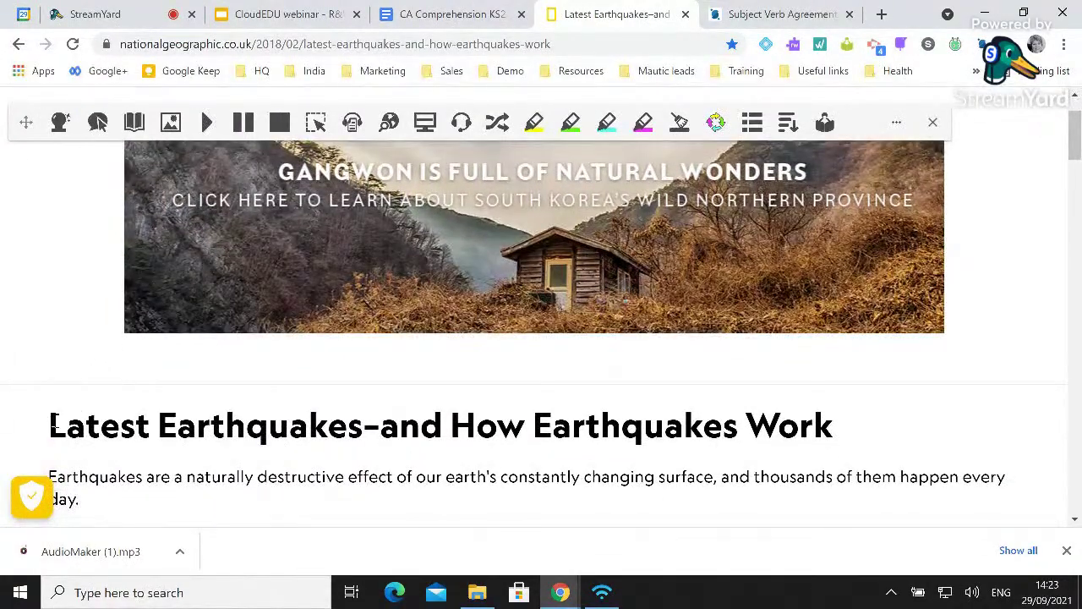
scroll(213, 369, up, 1)
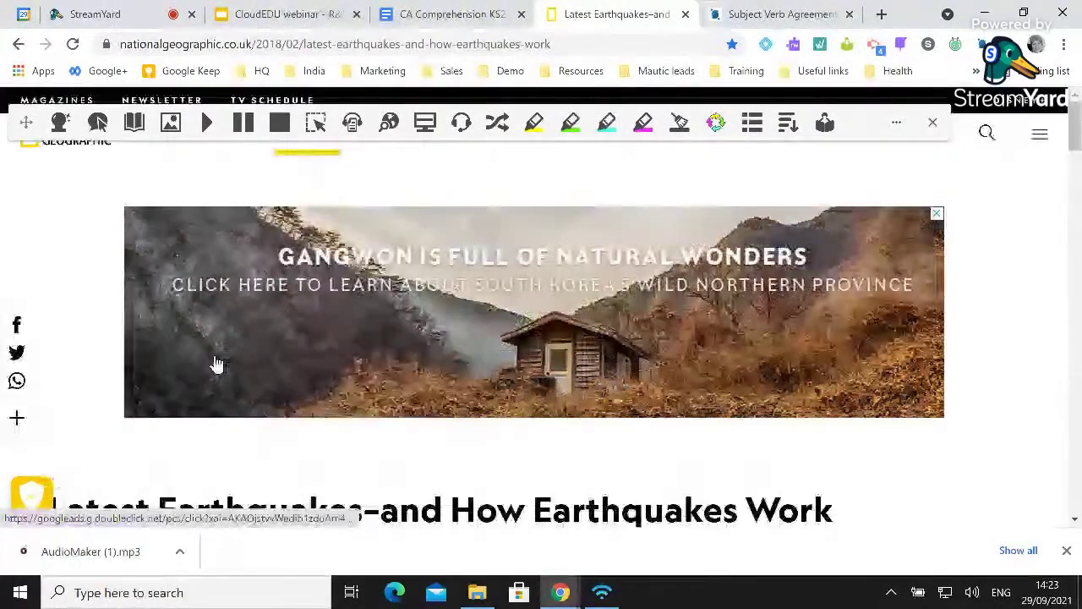
scroll(220, 322, down, 1)
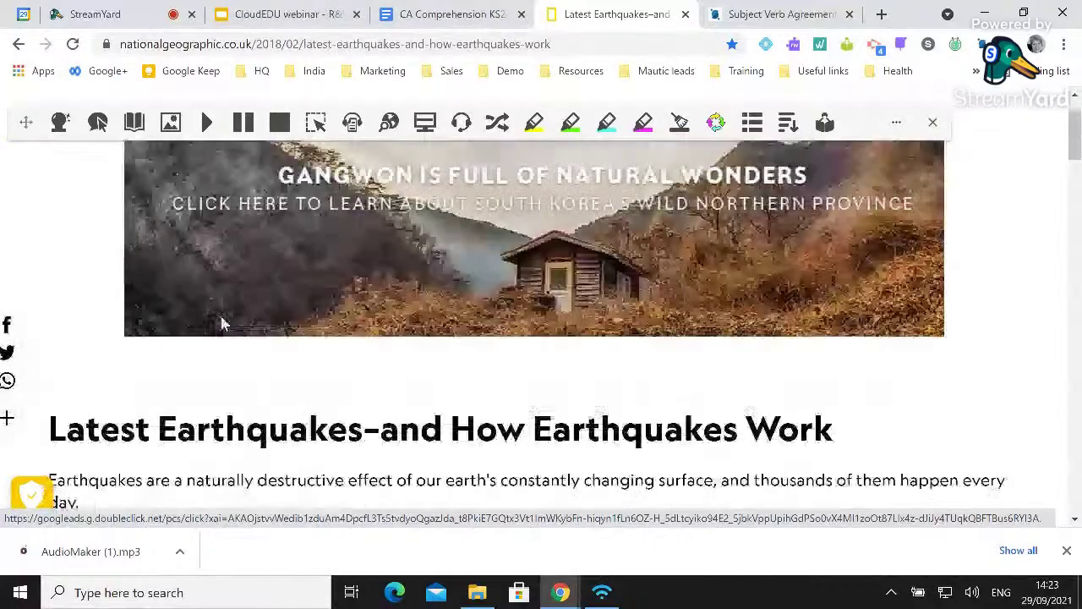
scroll(222, 323, down, 3)
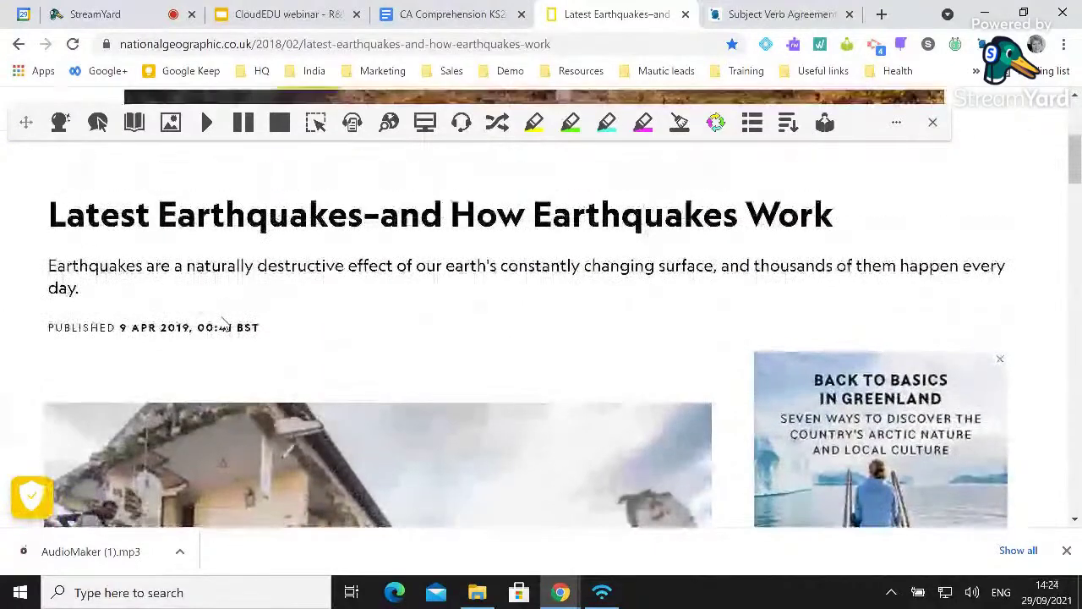
scroll(223, 321, down, 3)
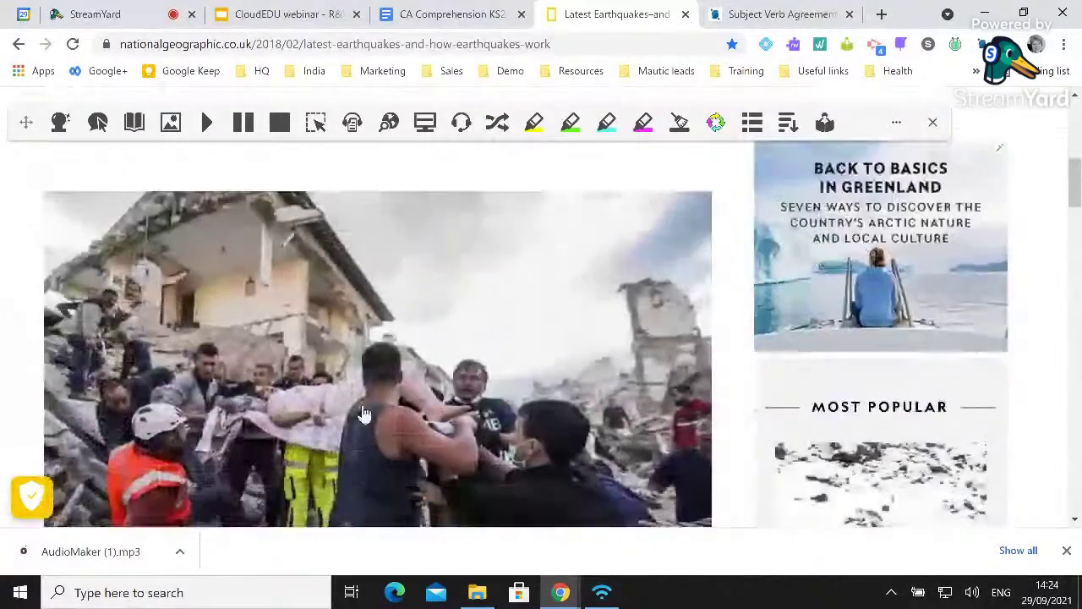
scroll(828, 377, down, 1)
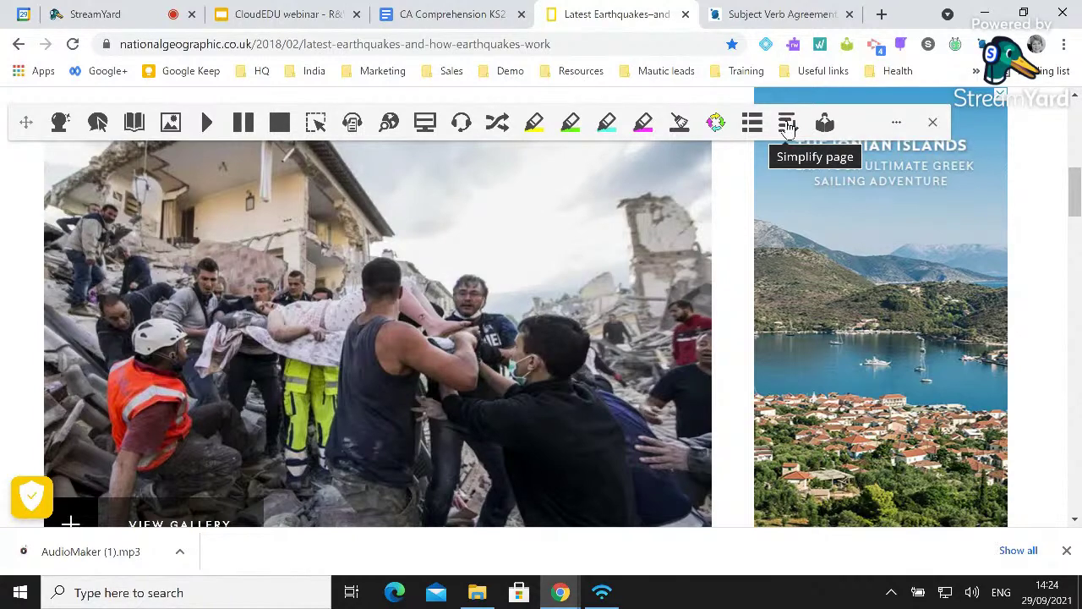
click(787, 126)
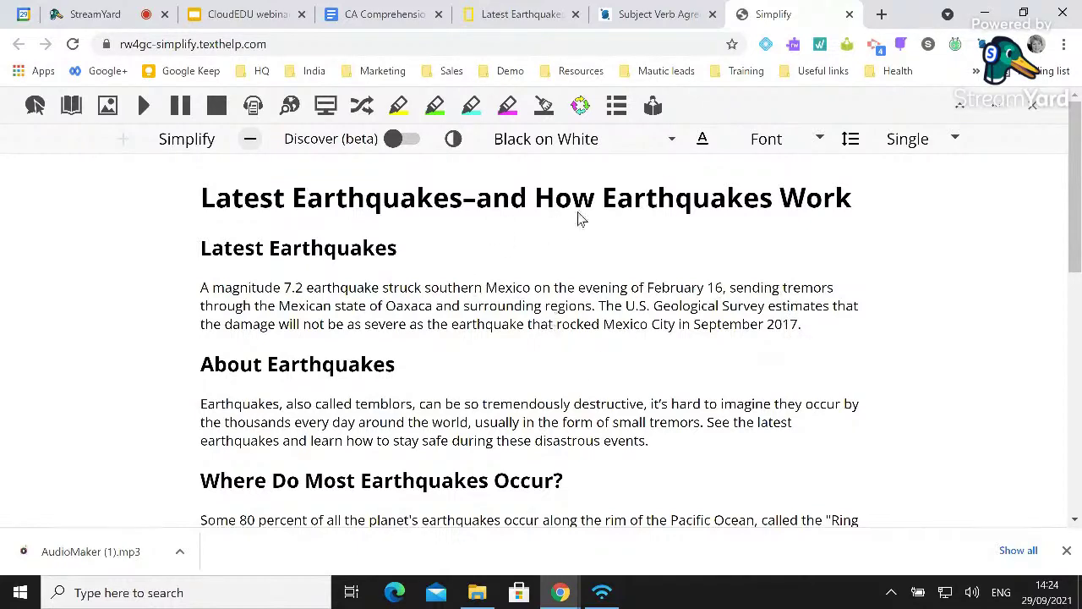
Set the simplified page's colour scheme to White on Black and its font to Lexend.
click(670, 140)
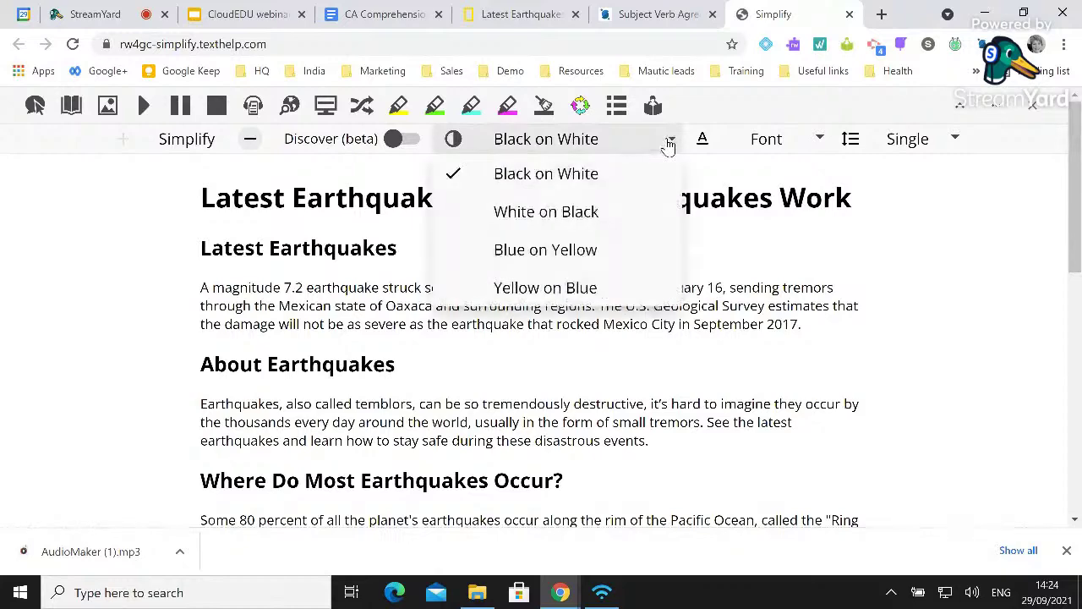
click(618, 214)
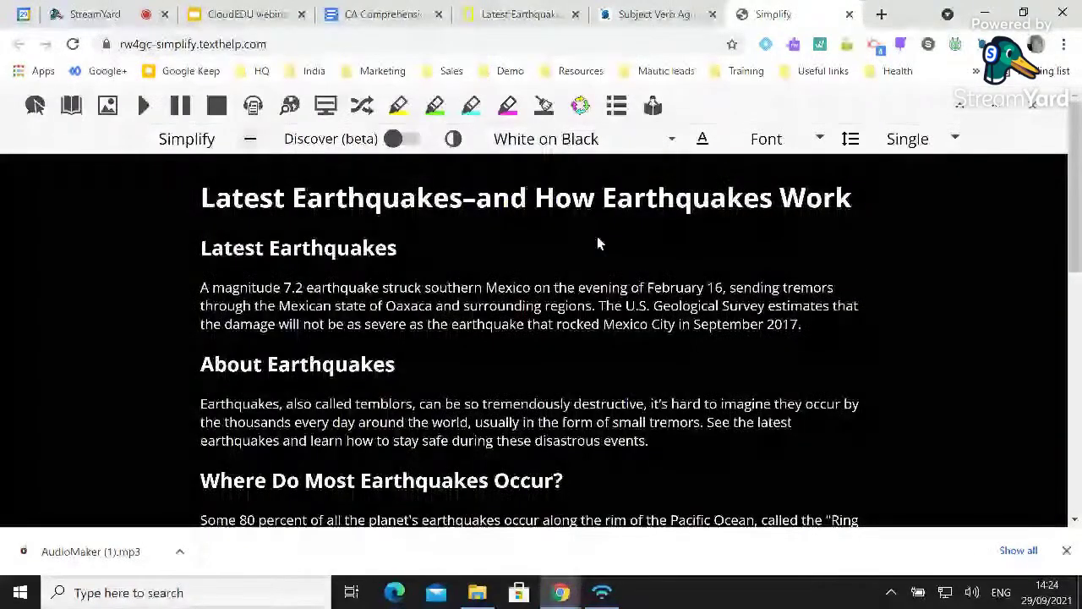
click(766, 138)
click(836, 212)
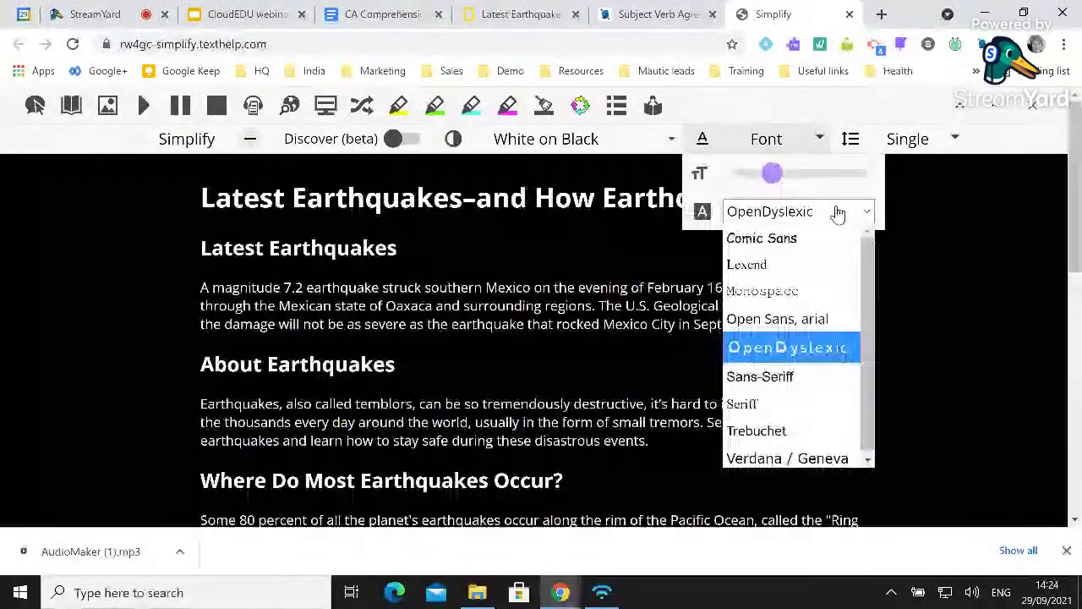
click(785, 267)
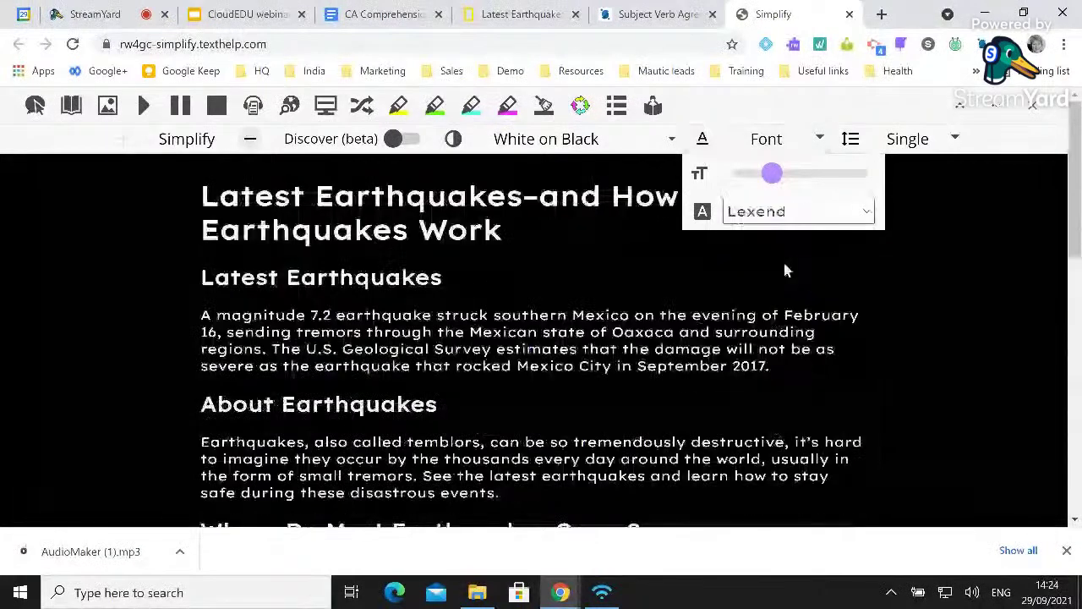
Enlarge the simplified page's text slightly and set the line spacing to 1.5 Line.
drag(778, 176, 792, 180)
click(885, 148)
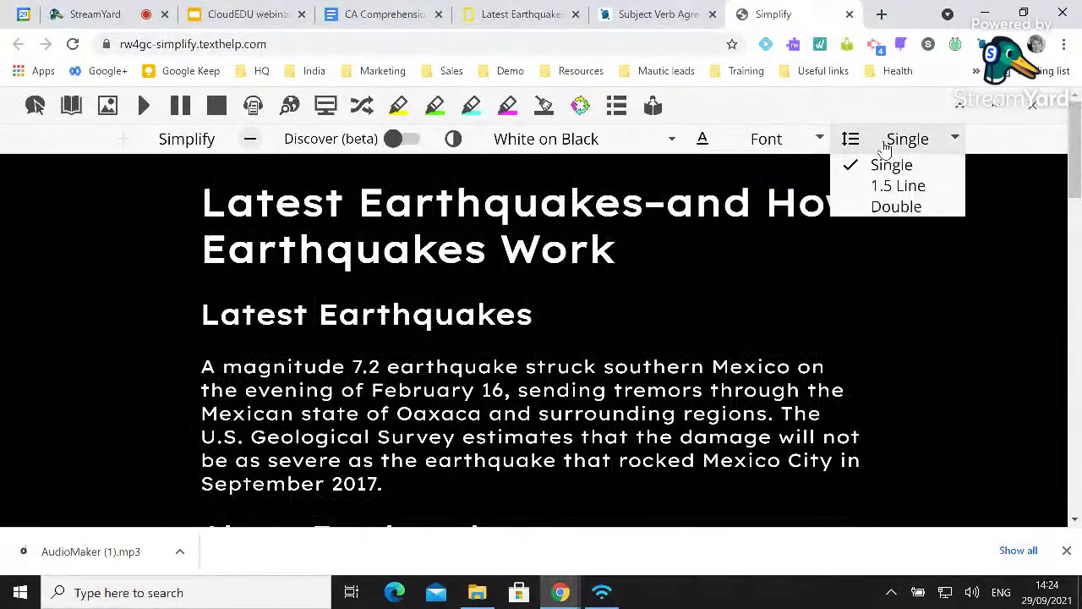
click(901, 186)
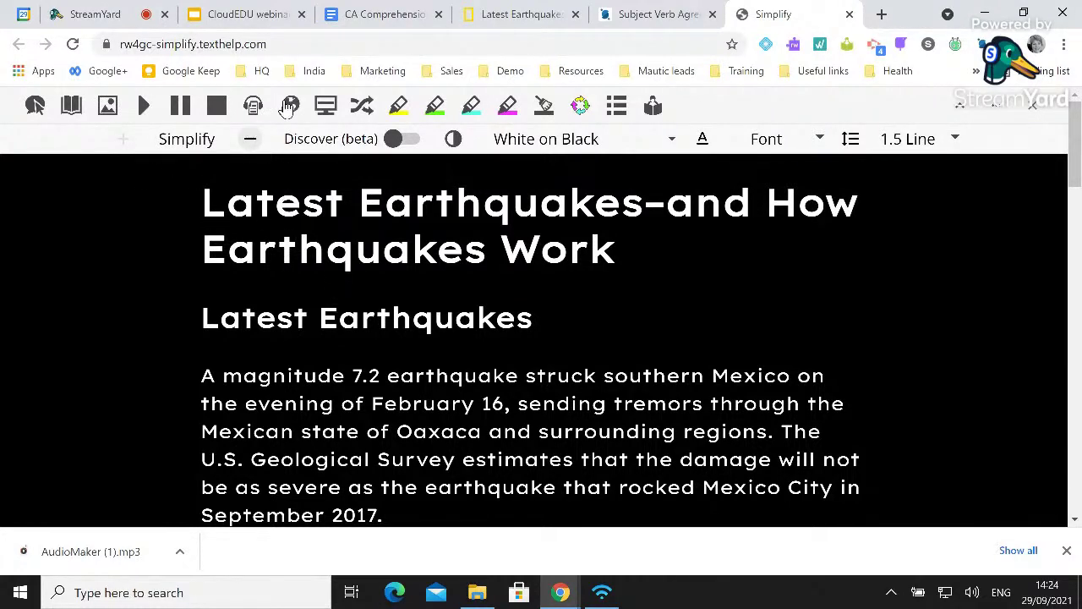
Turn on Discover (beta) for the simplified page and view the explanation of the linked word "Earthquakes".
click(395, 141)
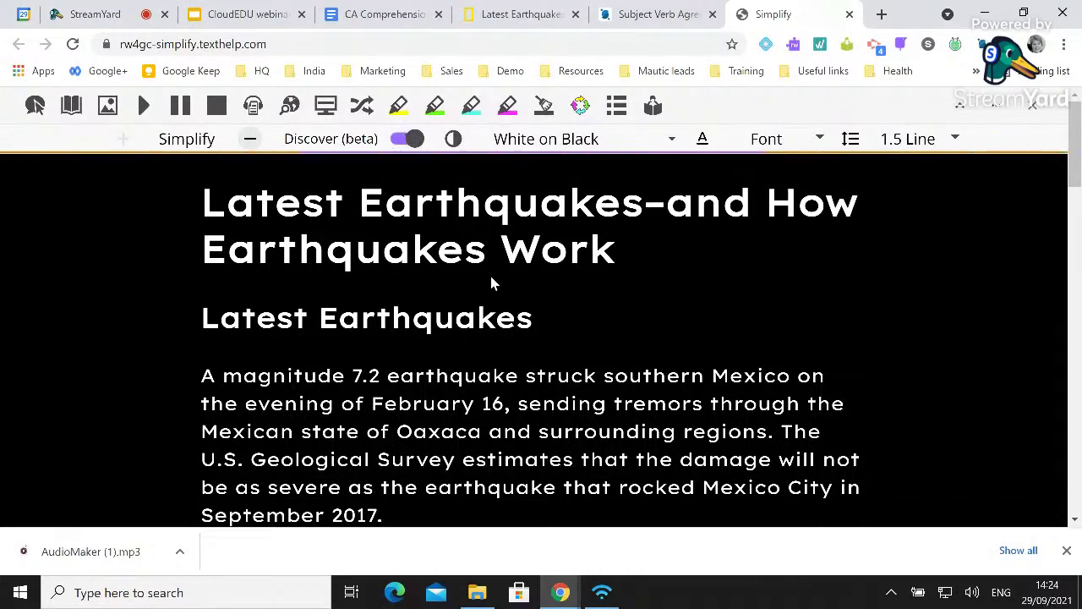
scroll(491, 283, down, 1)
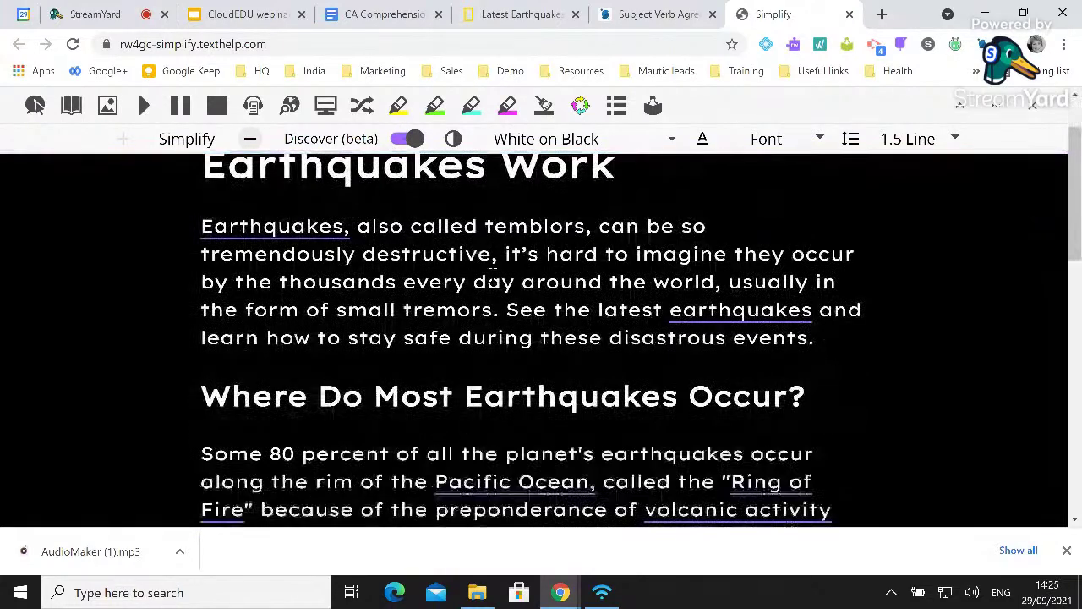
scroll(495, 283, up, 1)
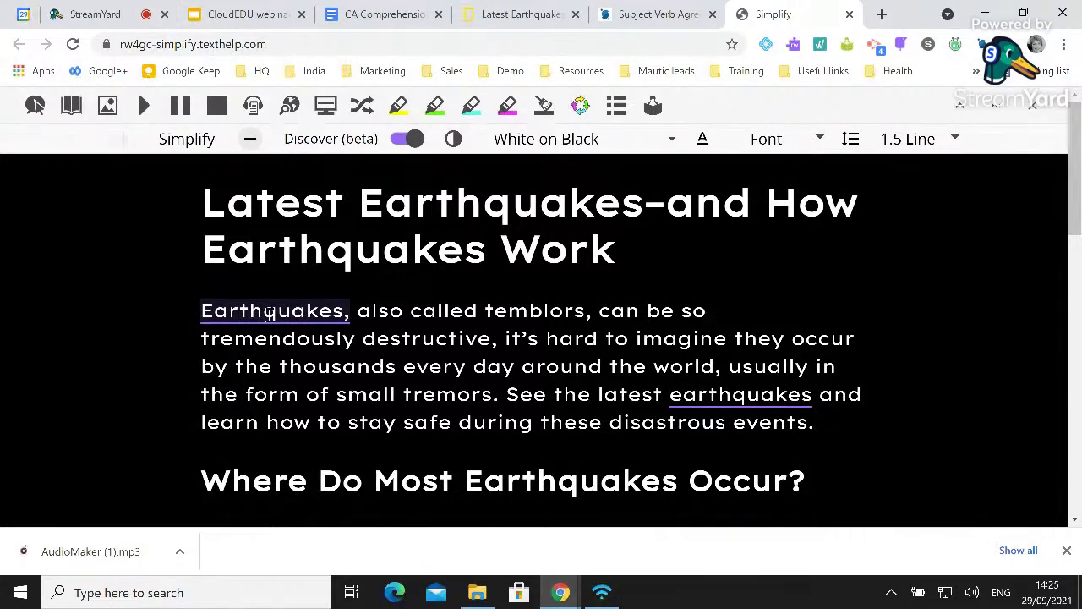
mouse_move(269, 313)
scroll(282, 332, down, 3)
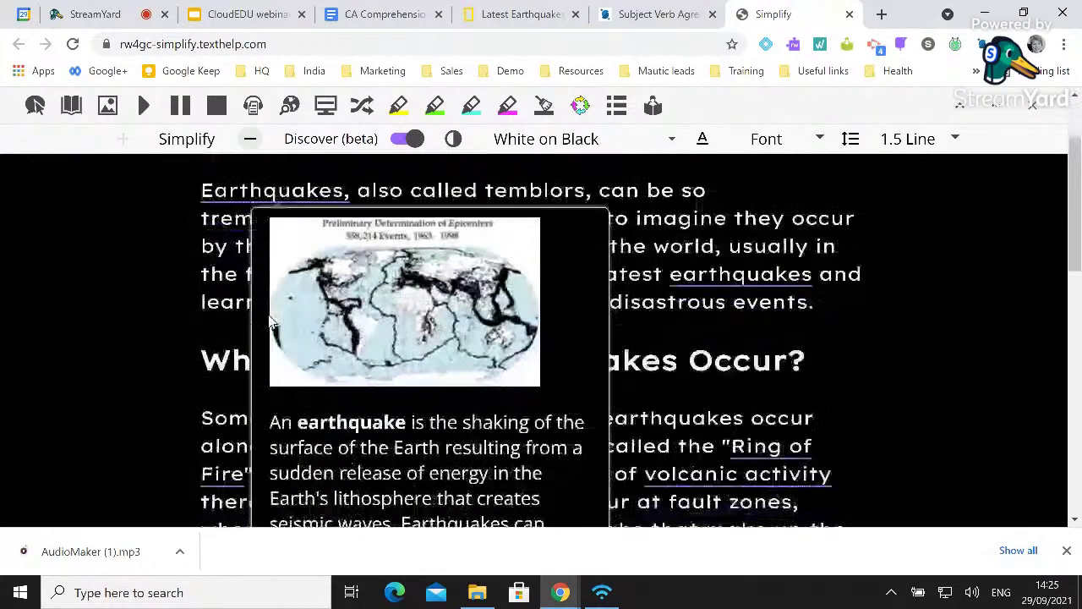
scroll(362, 353, down, 2)
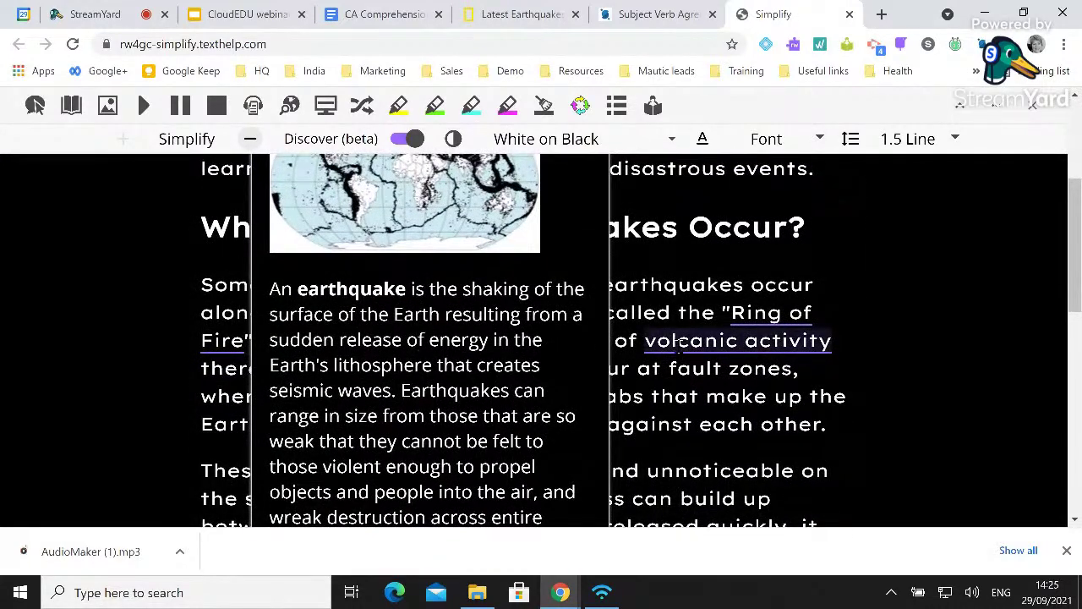
View the Discover explanation of "volcanic activity" and switch Discover (beta) off.
mouse_move(679, 340)
scroll(756, 389, down, 4)
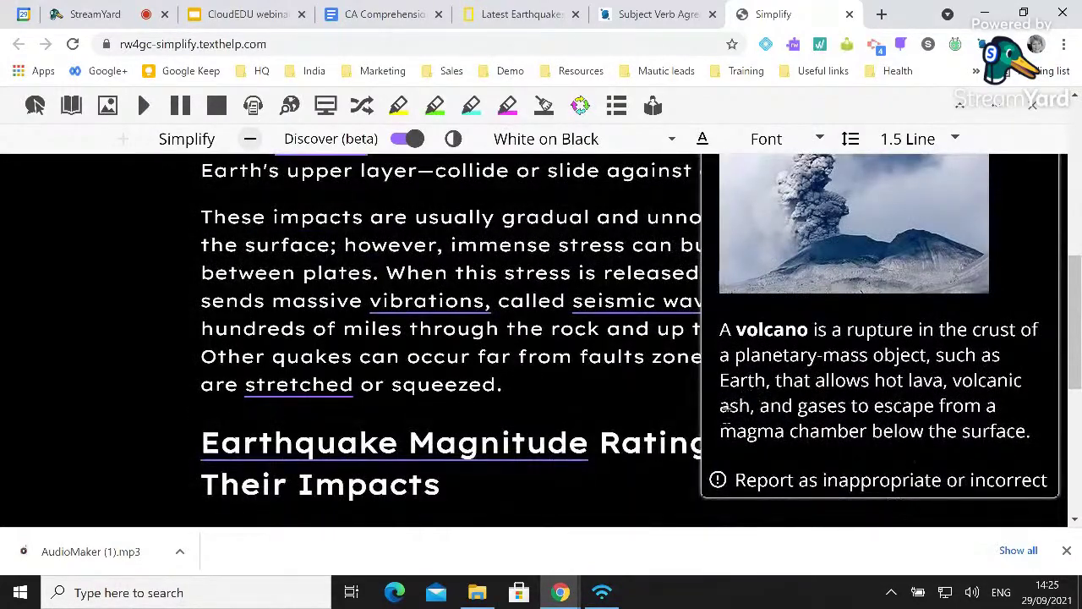
scroll(725, 415, up, 6)
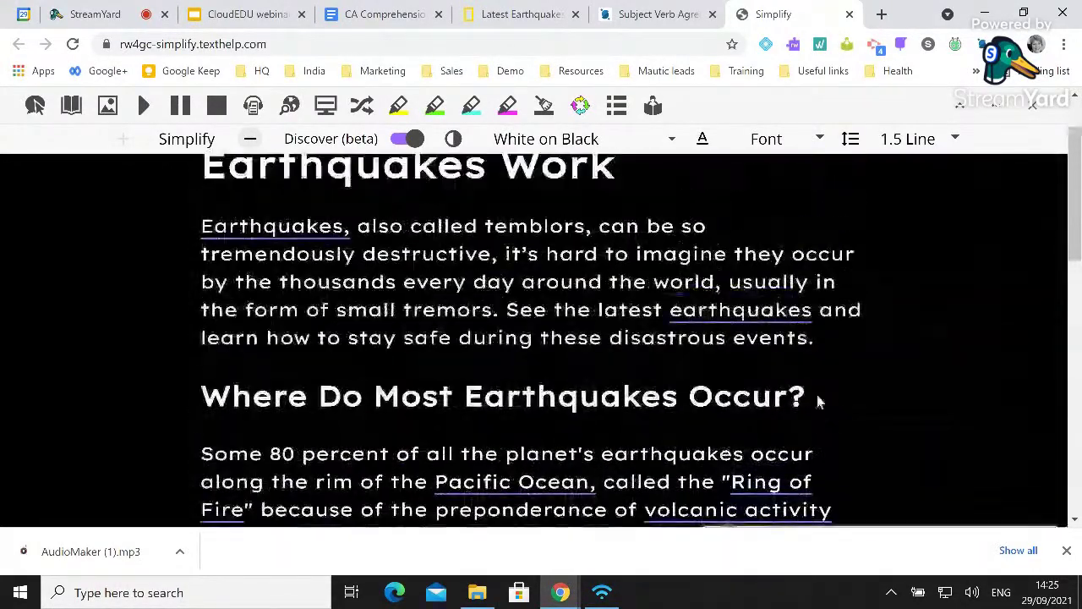
click(409, 140)
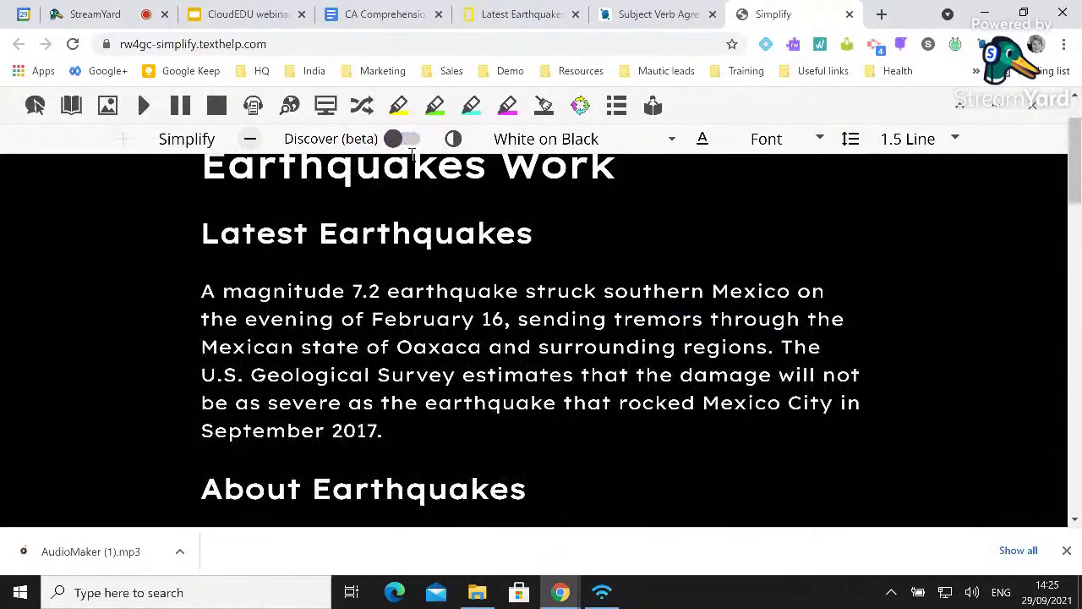
In the original National Geographic article, highlight the first sentence under "Latest Earthquakes" and the "About Earthquakes" paragraph in yellow.
click(501, 12)
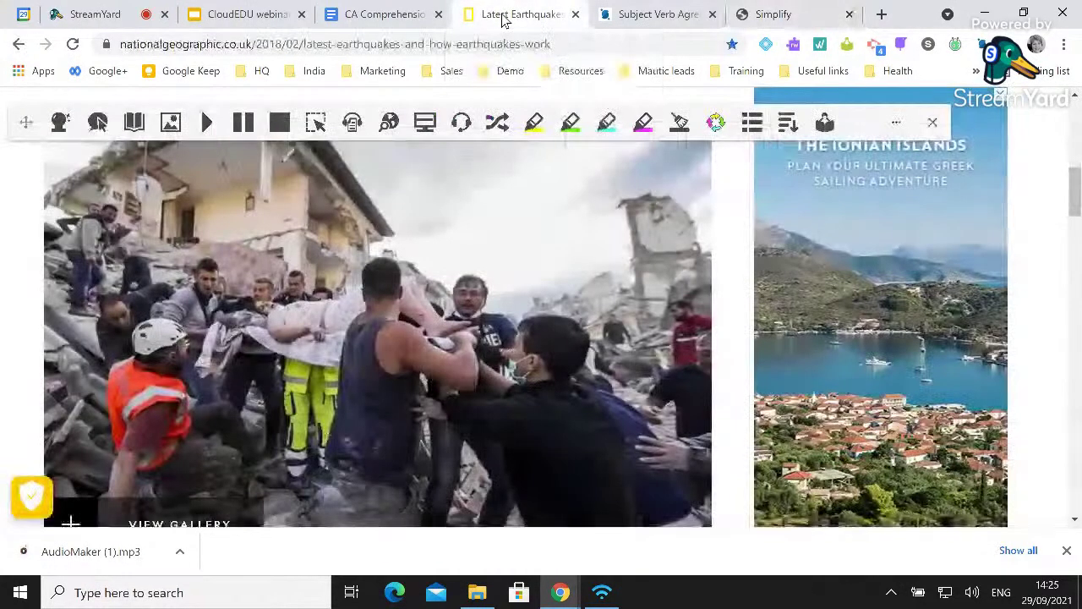
scroll(450, 343, down, 4)
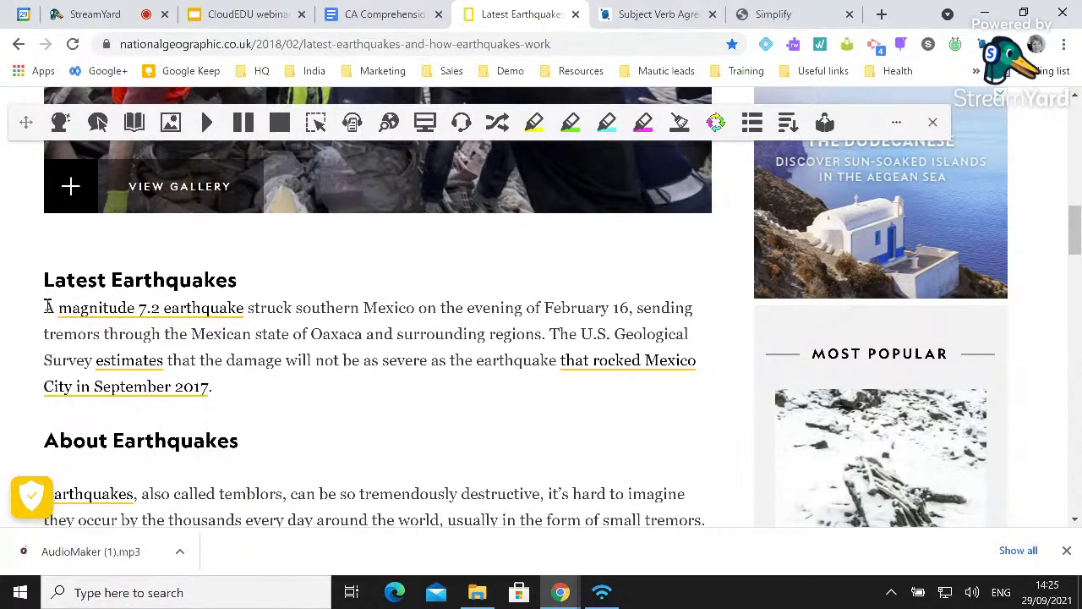
mouse_move(48, 307)
mouse_down()
mouse_move(199, 331)
mouse_move(540, 334)
mouse_up()
click(533, 123)
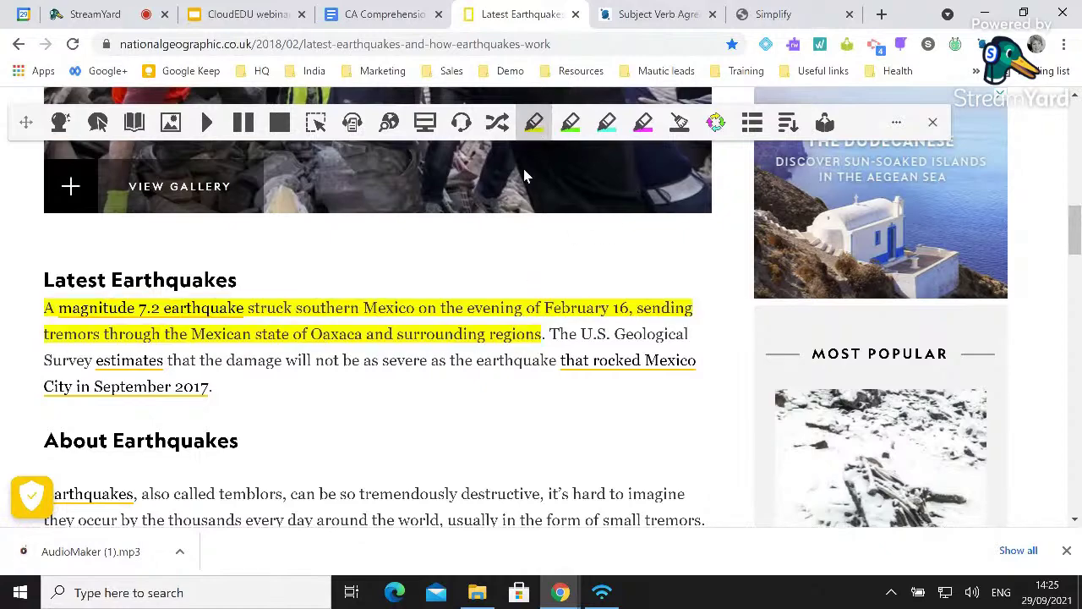
scroll(437, 320, down, 3)
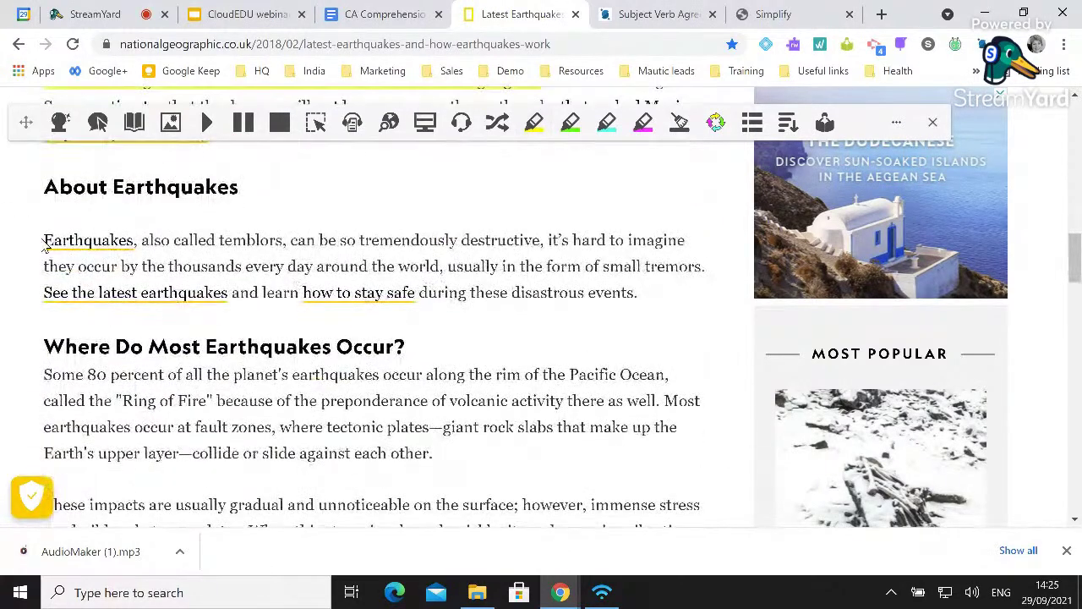
drag(44, 245, 636, 293)
click(533, 122)
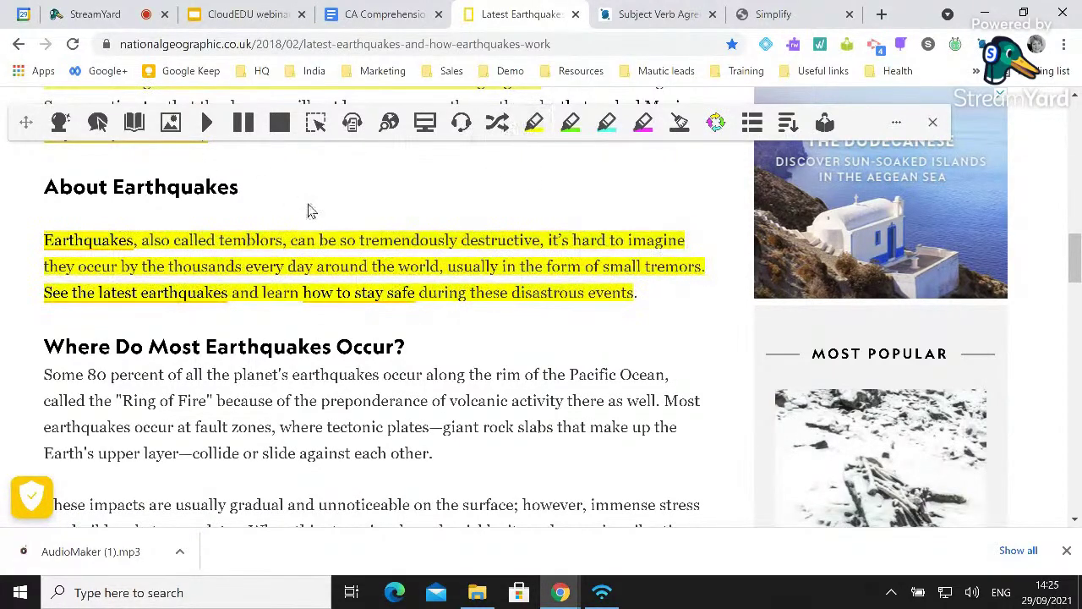
Highlight "giant rock slabs that make up the Earth's upper layer—collide or slide against each other." in green.
scroll(321, 224, down, 1)
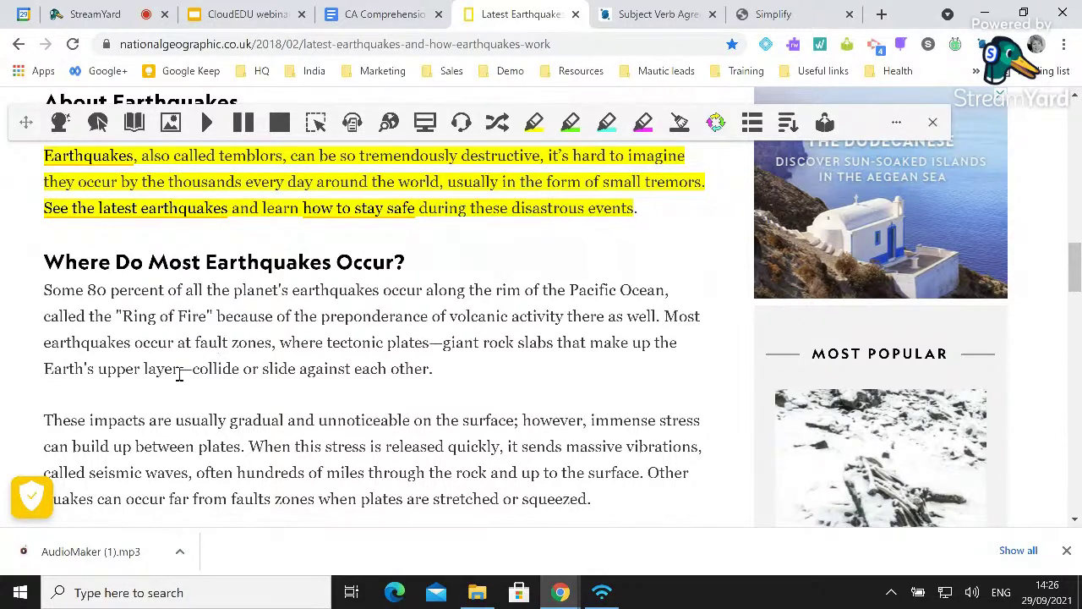
drag(441, 340, 454, 369)
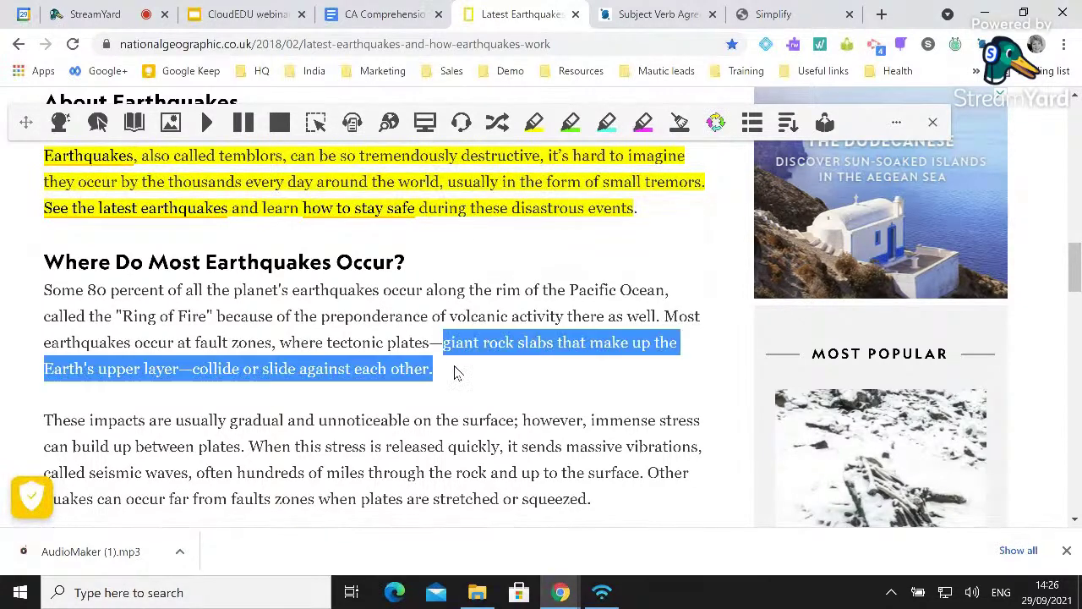
click(570, 123)
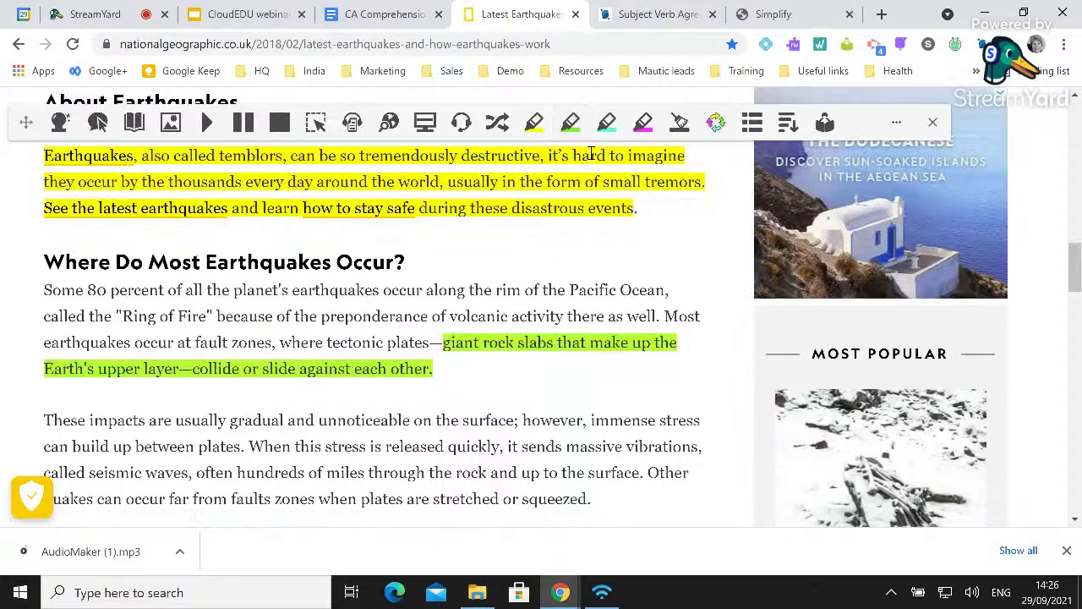
Collect the article's highlights in all four colours into a new document, sorted by colour.
click(715, 129)
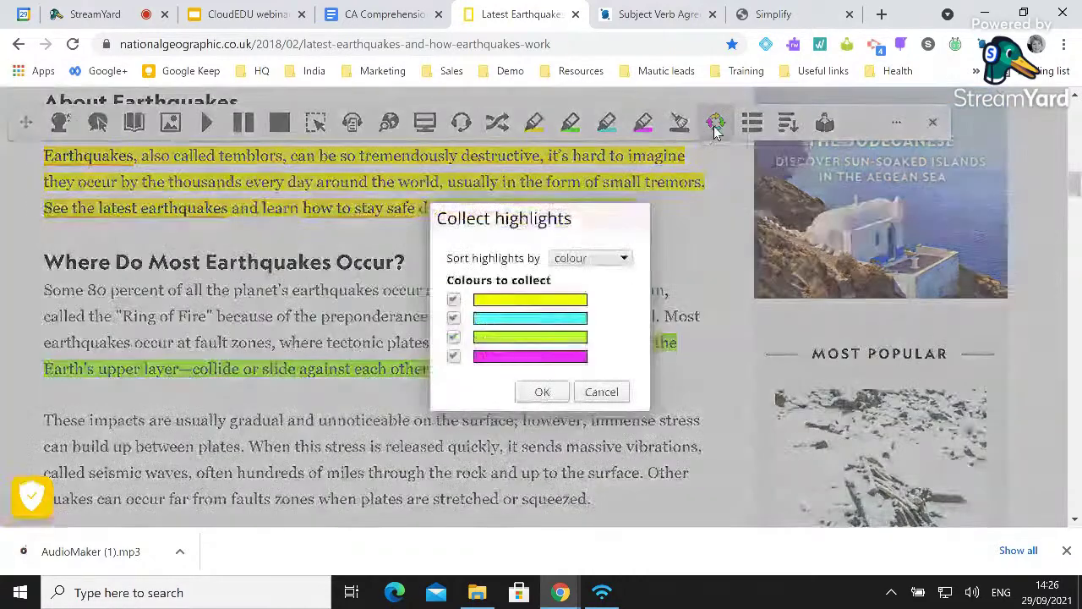
click(616, 261)
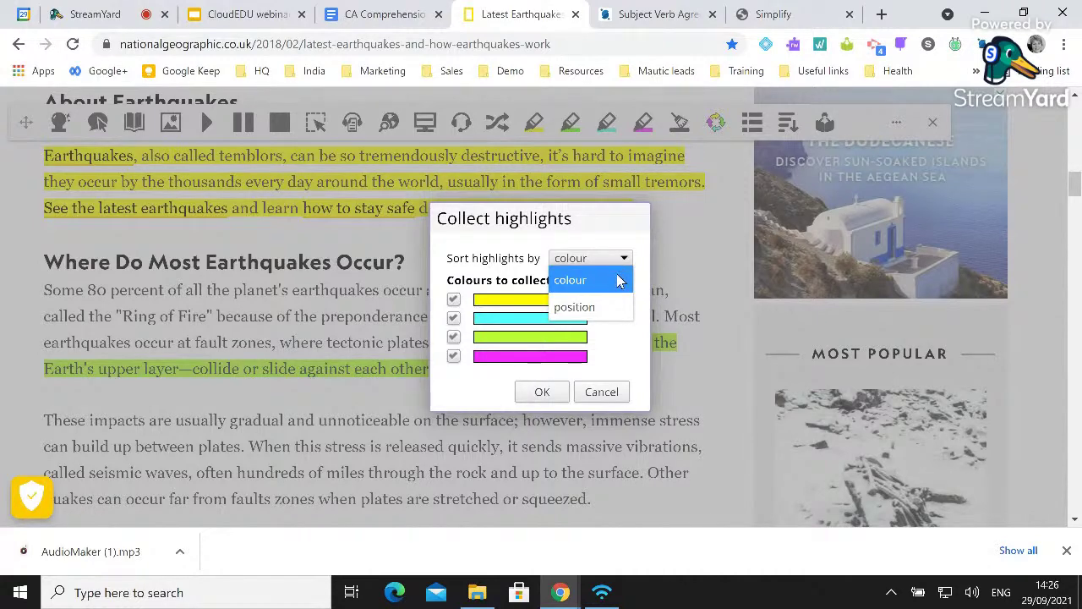
click(621, 279)
click(541, 393)
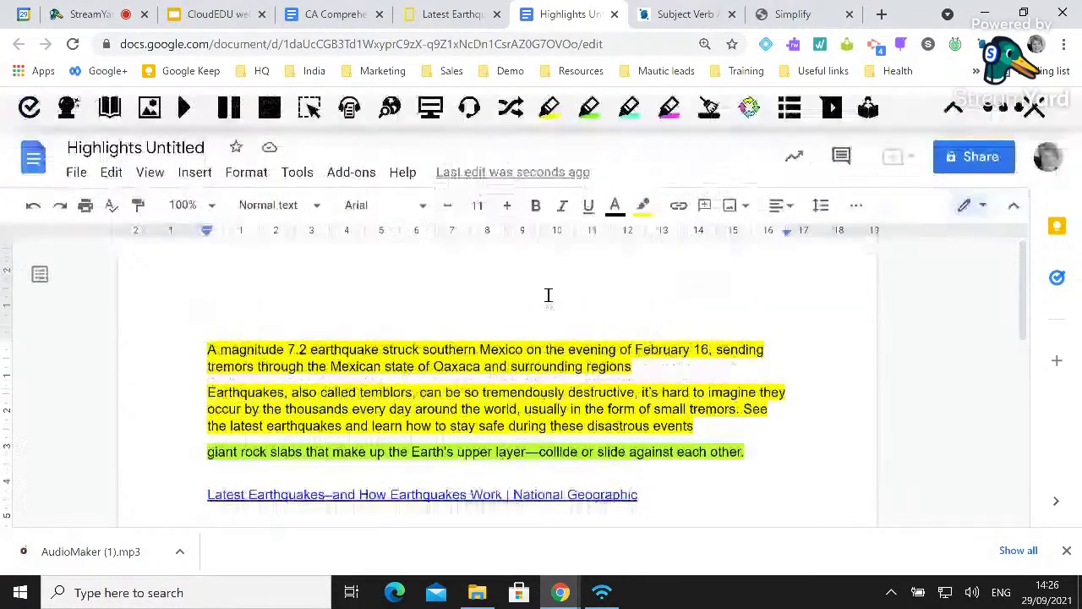
Review the collected highlights document and its source link to the National Geographic article.
scroll(548, 294, down, 1)
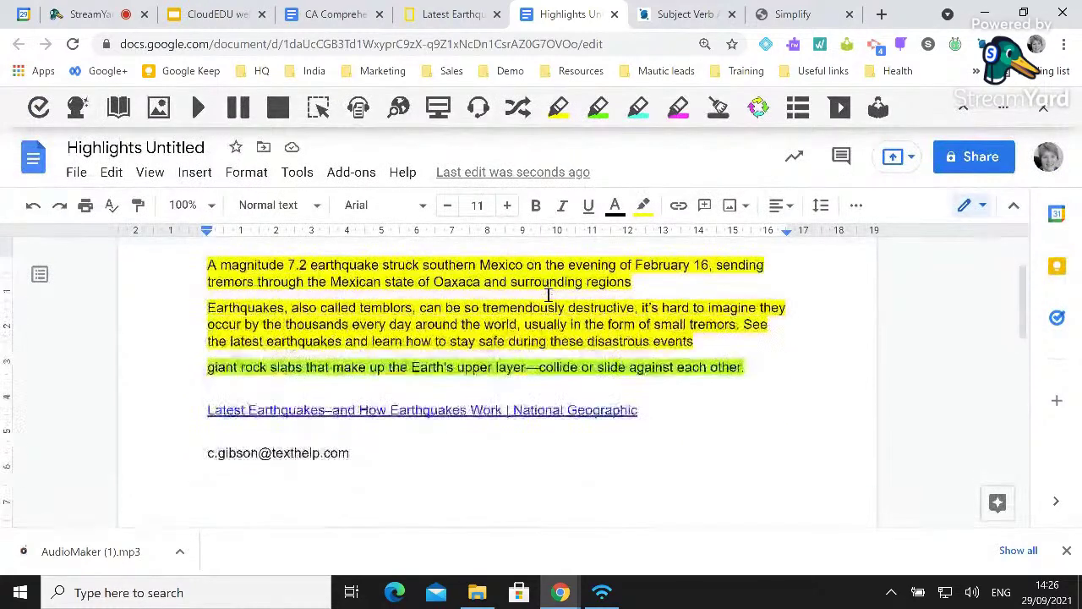
click(472, 410)
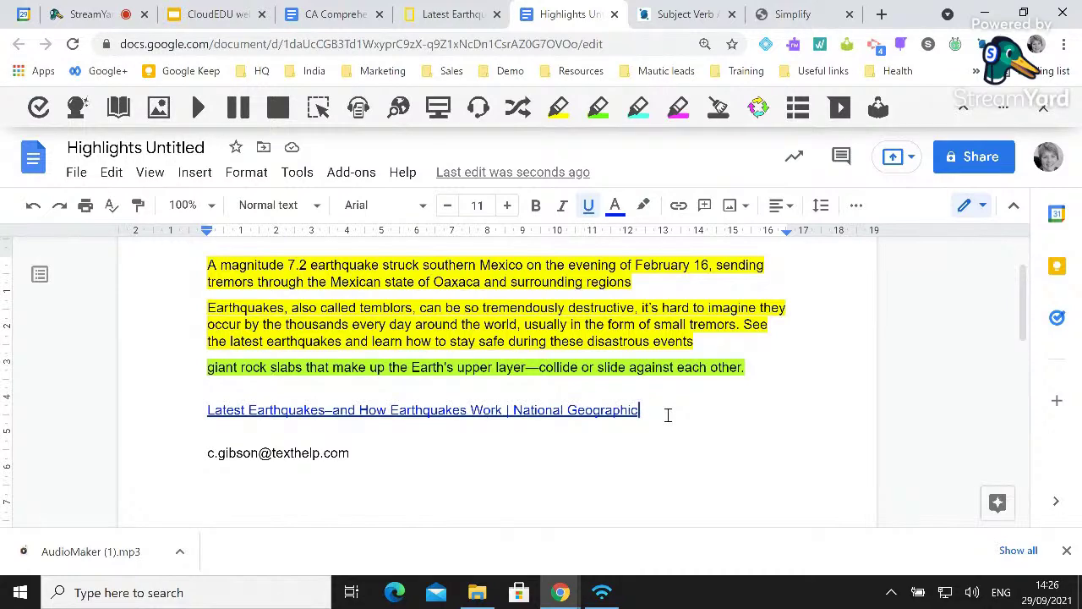
scroll(667, 414, up, 1)
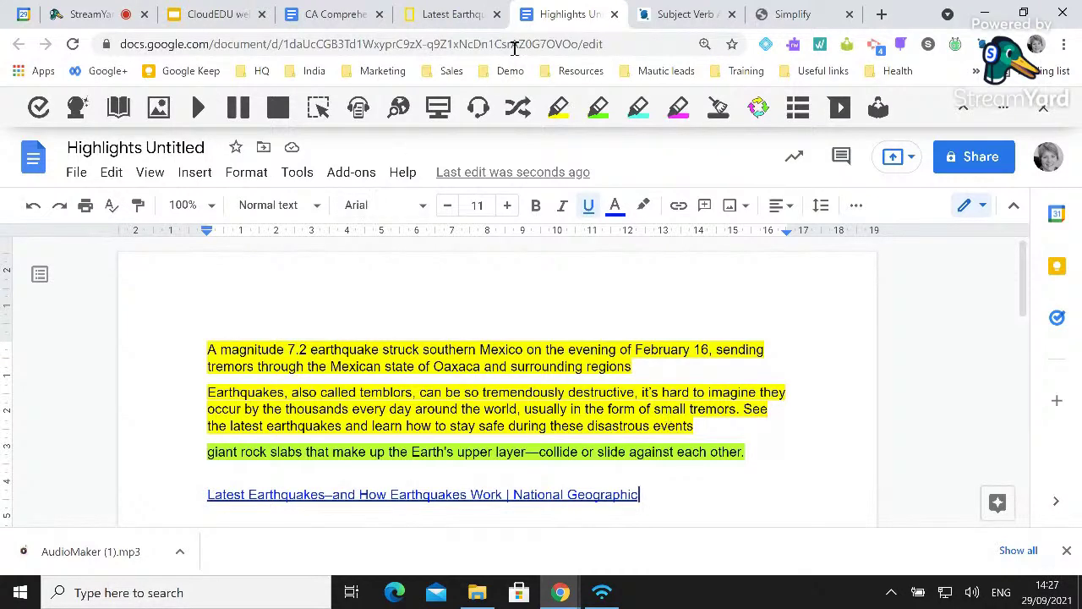
Return to the earthquakes article and clear the yellow and green highlights from the text.
click(457, 14)
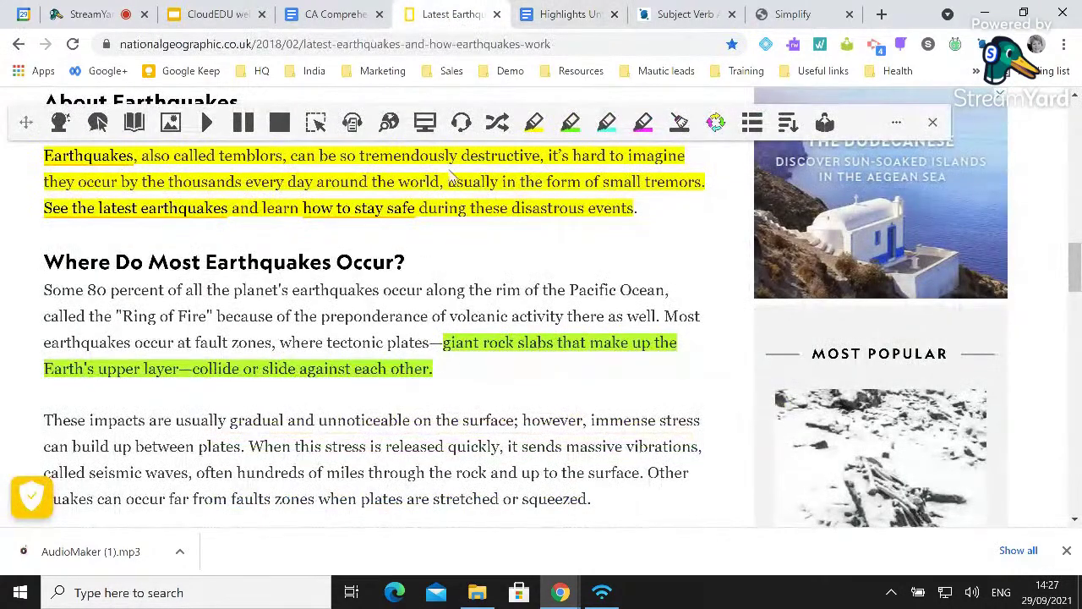
click(678, 125)
drag(448, 385, 44, 97)
click(678, 125)
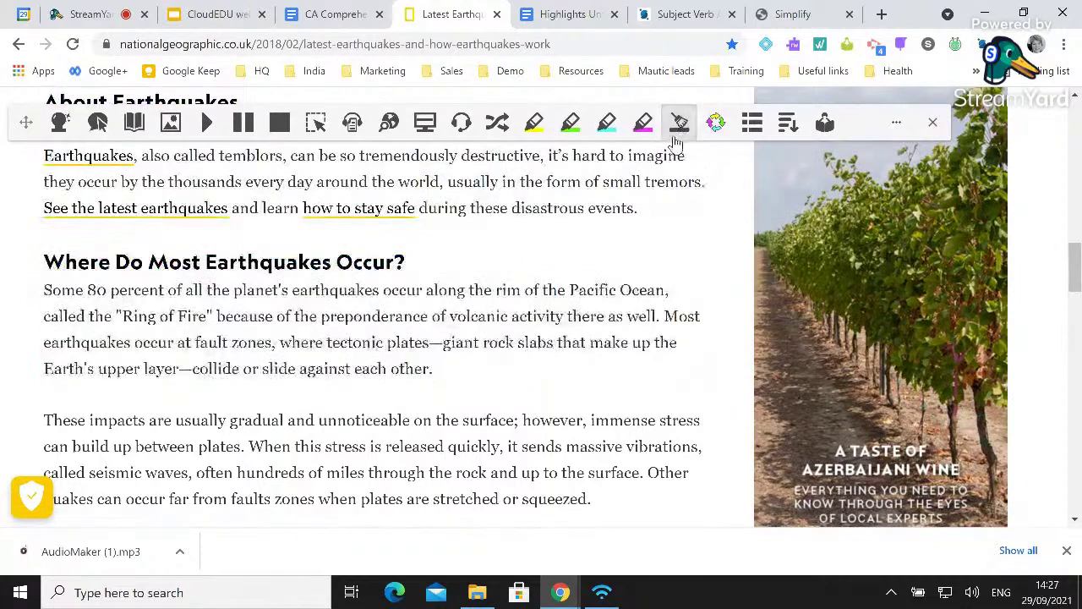
Highlight "Earthquakes," under "About Earthquakes" and "Ocean" under "Where Do Most Earthquakes Occur?" in yellow as single vocabulary words.
scroll(574, 339, up, 1)
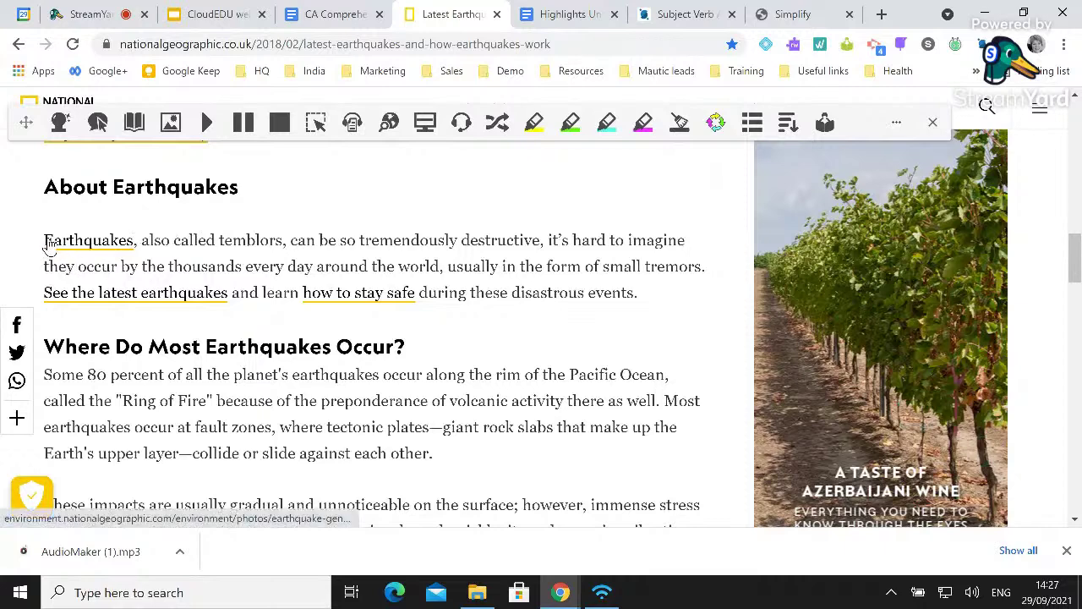
drag(139, 240, 44, 239)
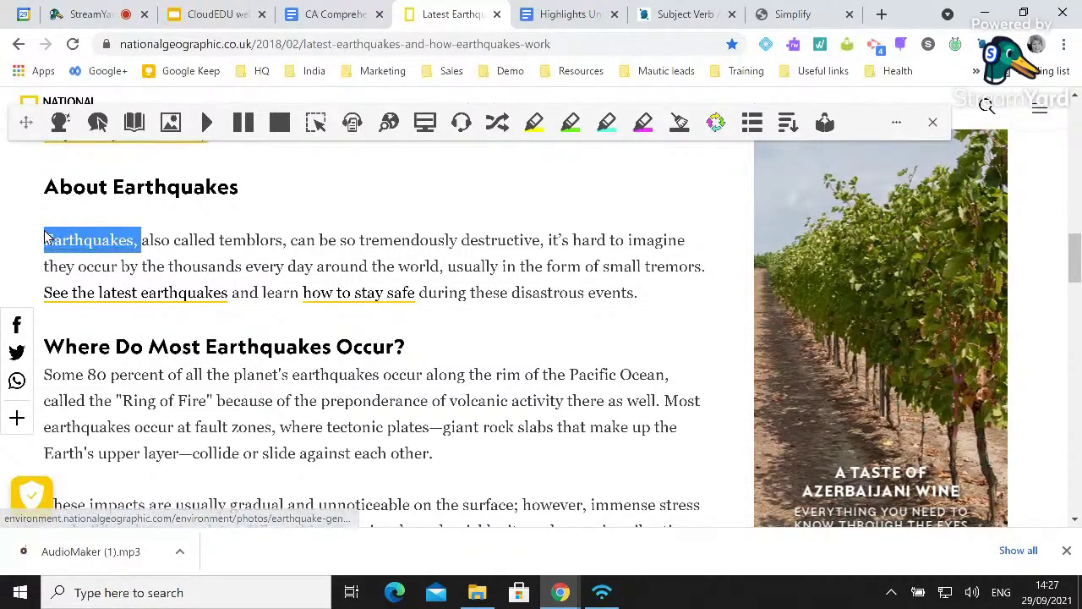
click(534, 127)
scroll(466, 353, down, 1)
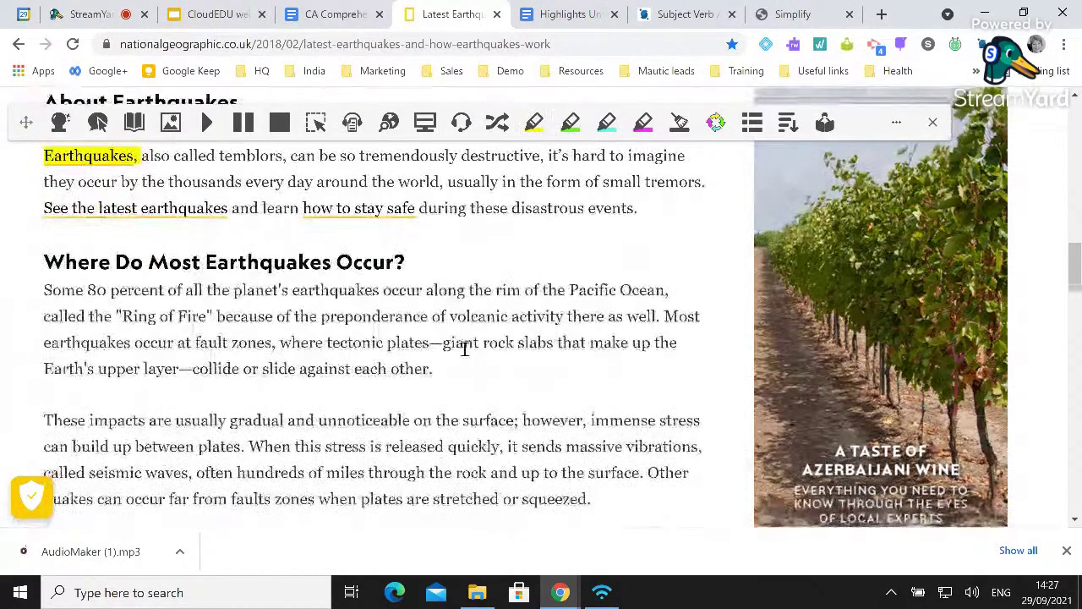
drag(621, 290, 666, 290)
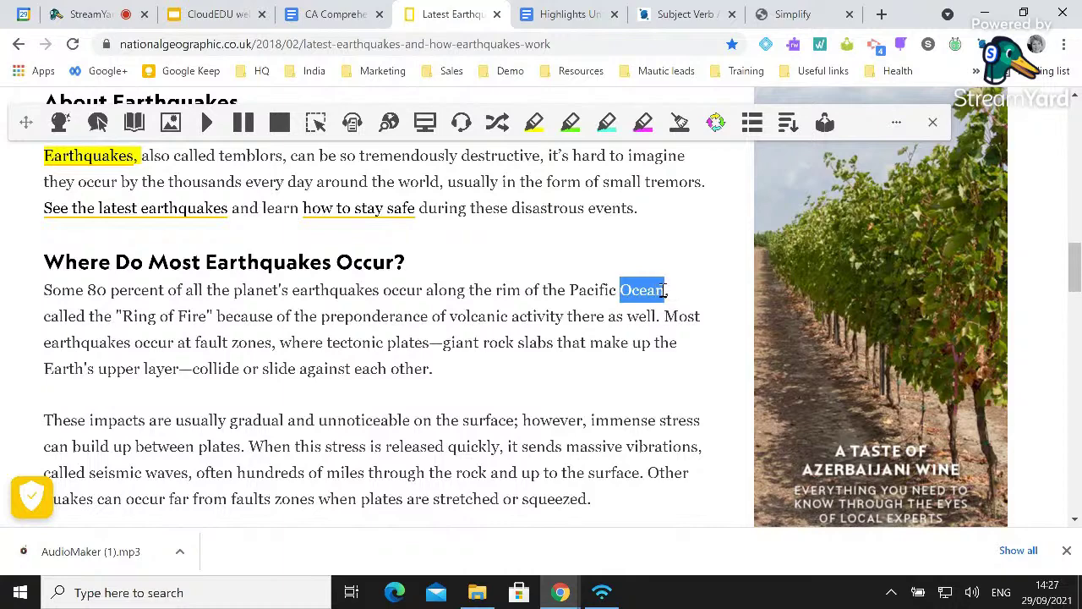
click(534, 125)
scroll(491, 310, down, 1)
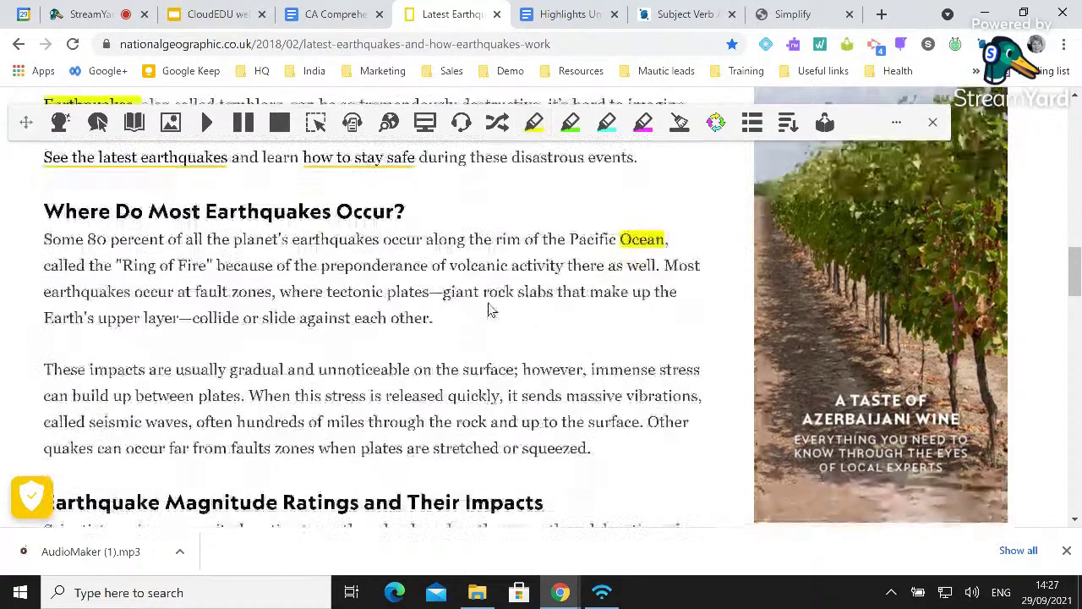
Highlight "surface" under "Where Do Most Earthquakes Occur?" in yellow and generate a vocabulary list document from the highlighted words.
drag(464, 335, 512, 335)
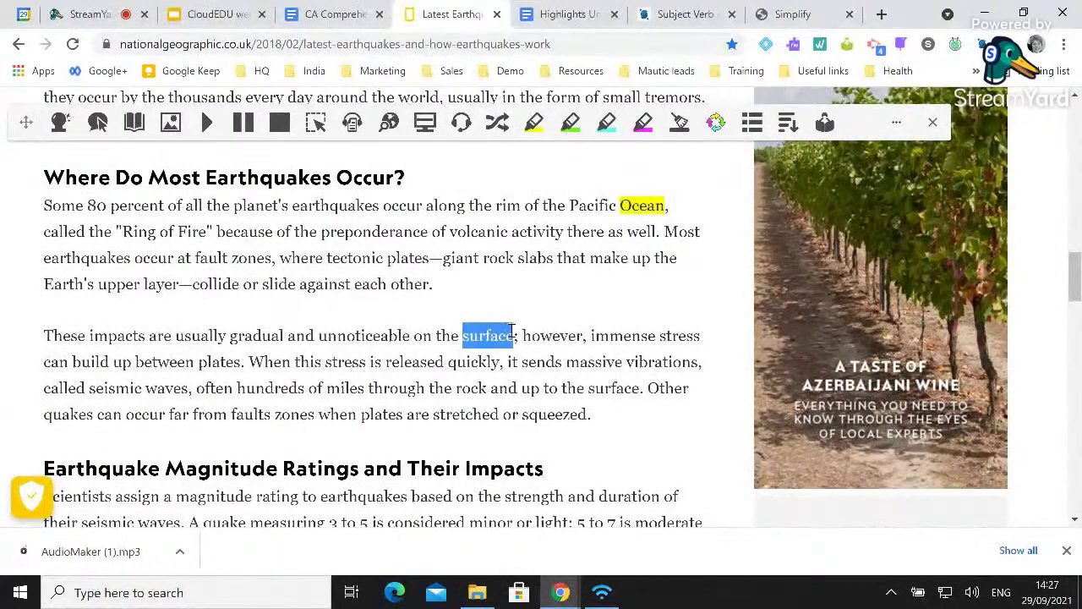
click(534, 125)
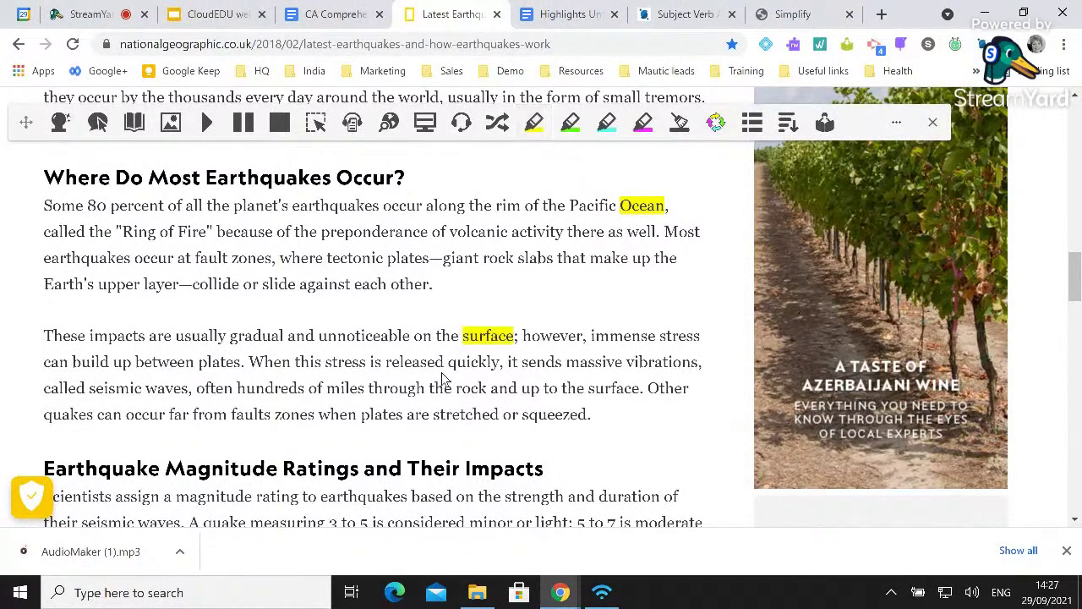
scroll(492, 311, up, 1)
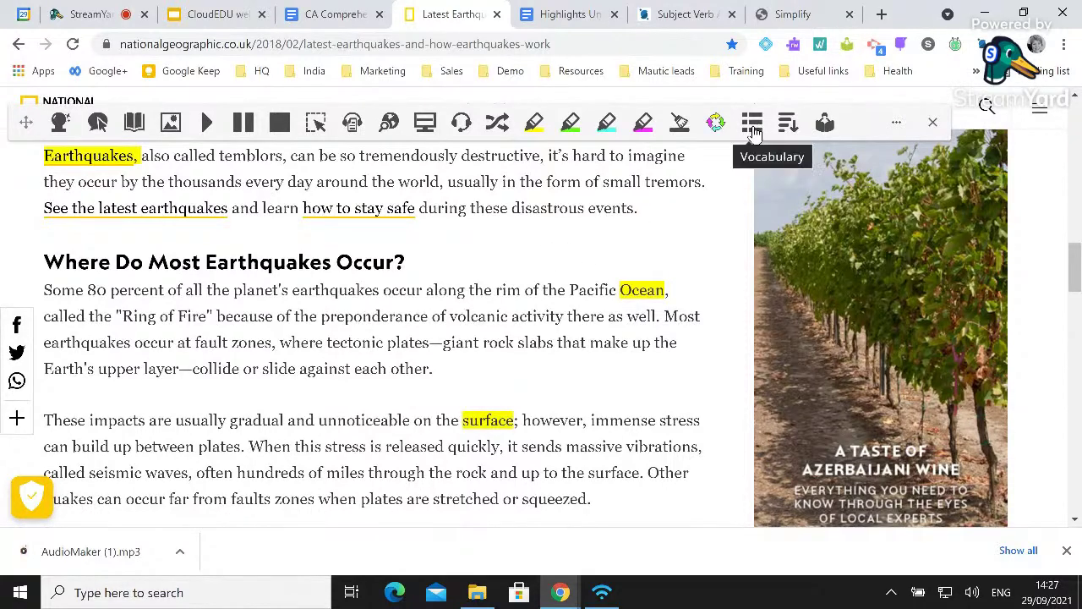
click(753, 125)
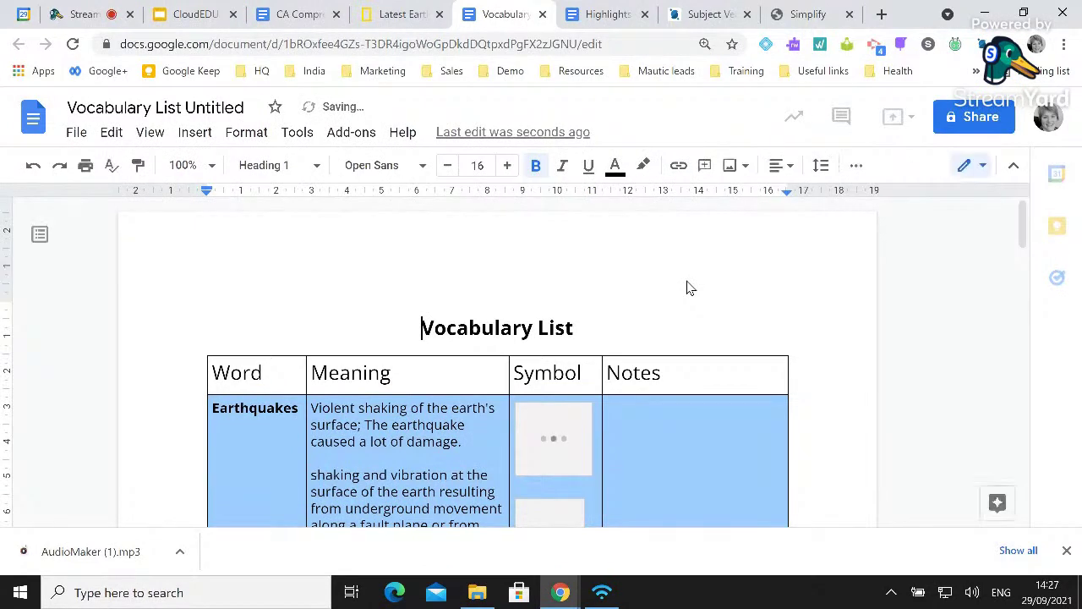
Delete the "Notes" heading from the last column of the vocabulary table.
scroll(688, 284, down, 1)
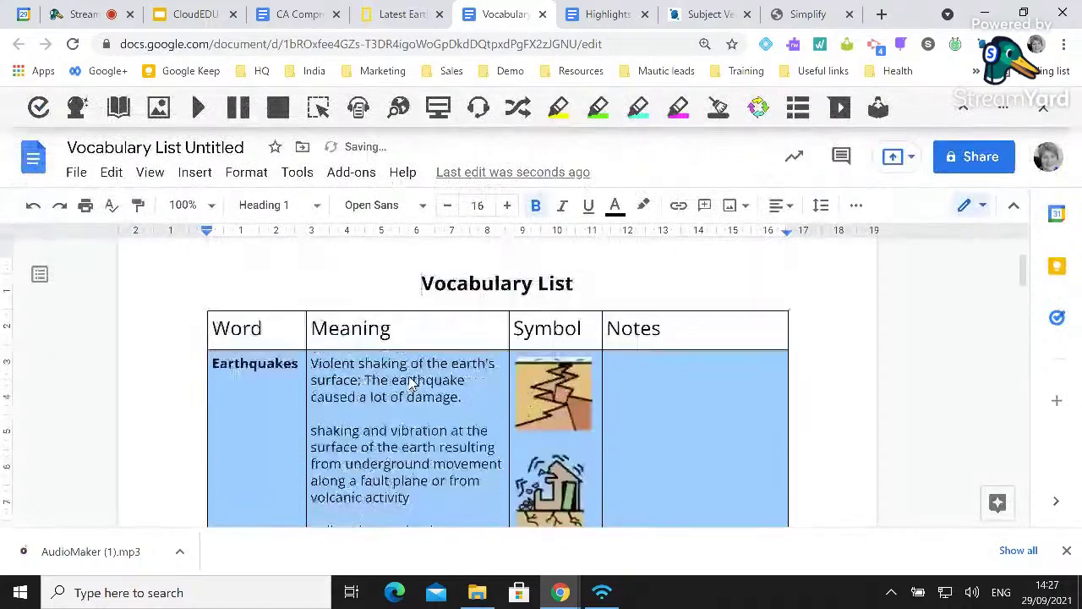
scroll(532, 412, down, 1)
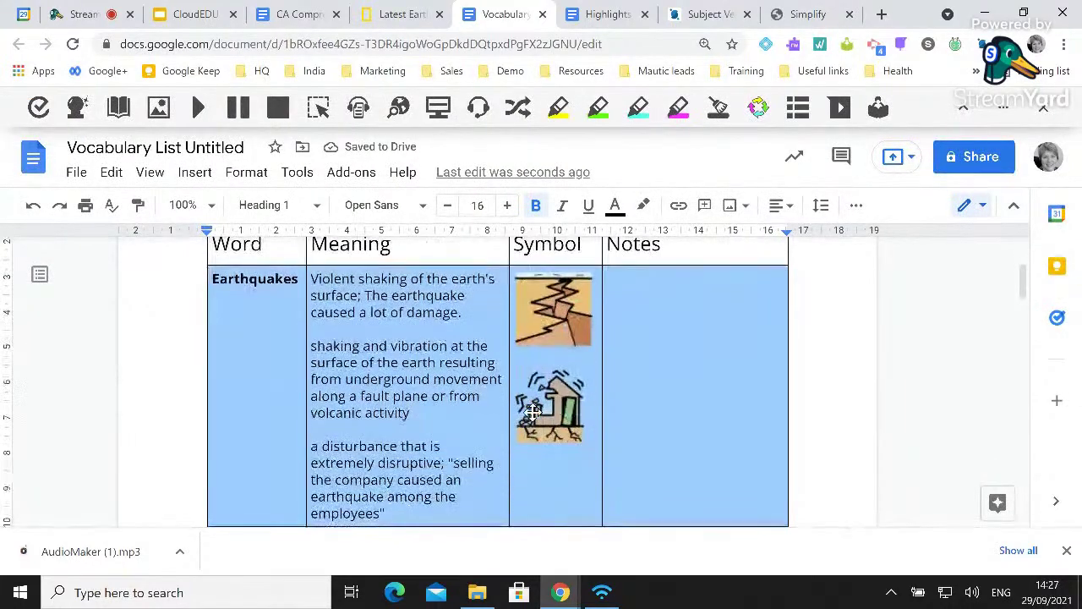
scroll(587, 381, up, 1)
click(672, 331)
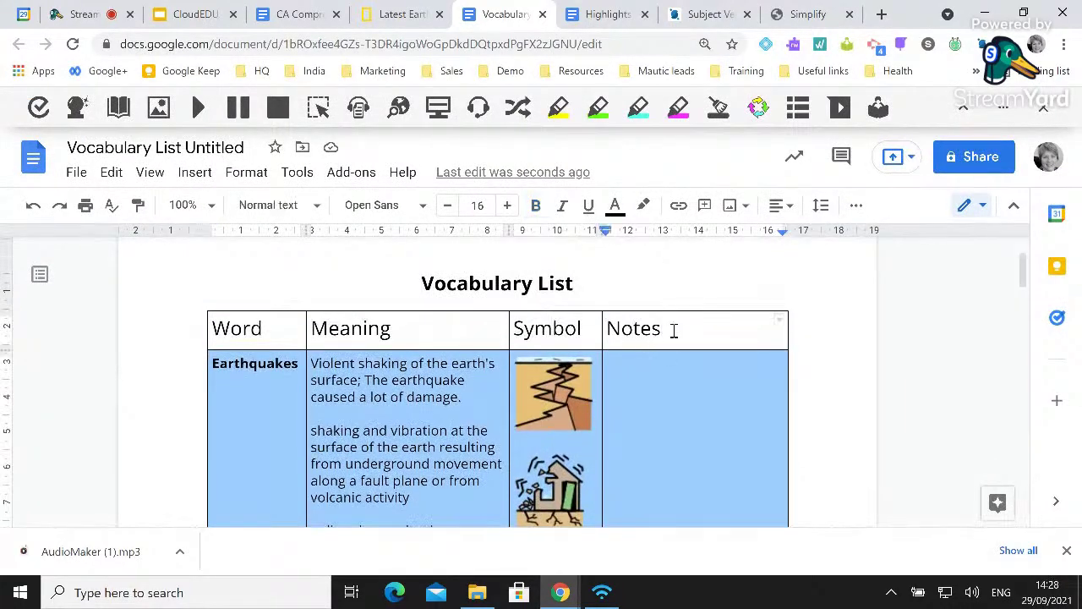
key(BackSpace)
key(BackSpace)
key(BackSpace)
key(BackSpace)
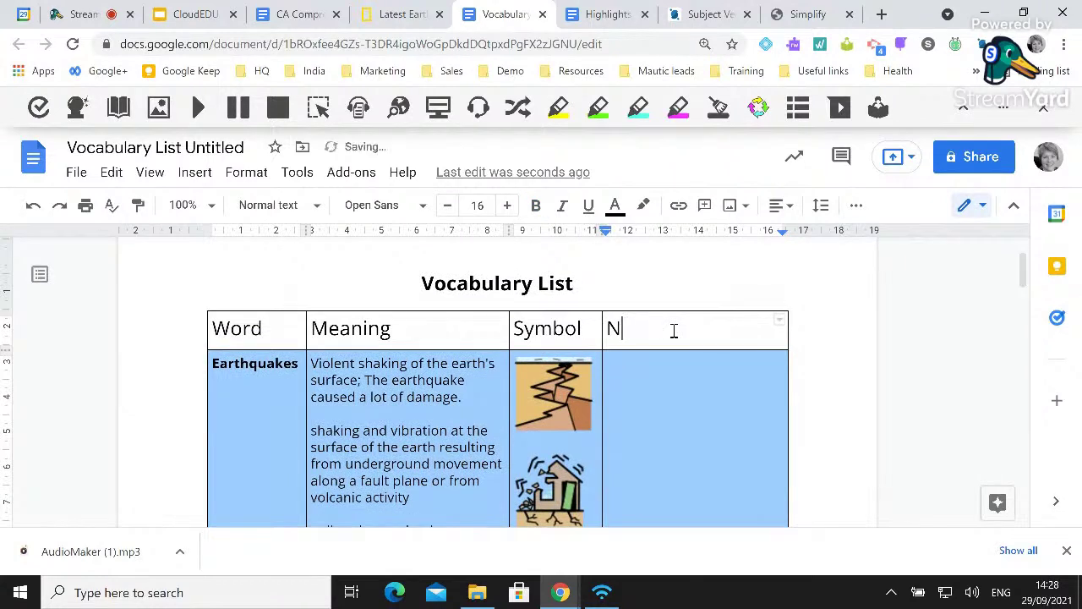
key(BackSpace)
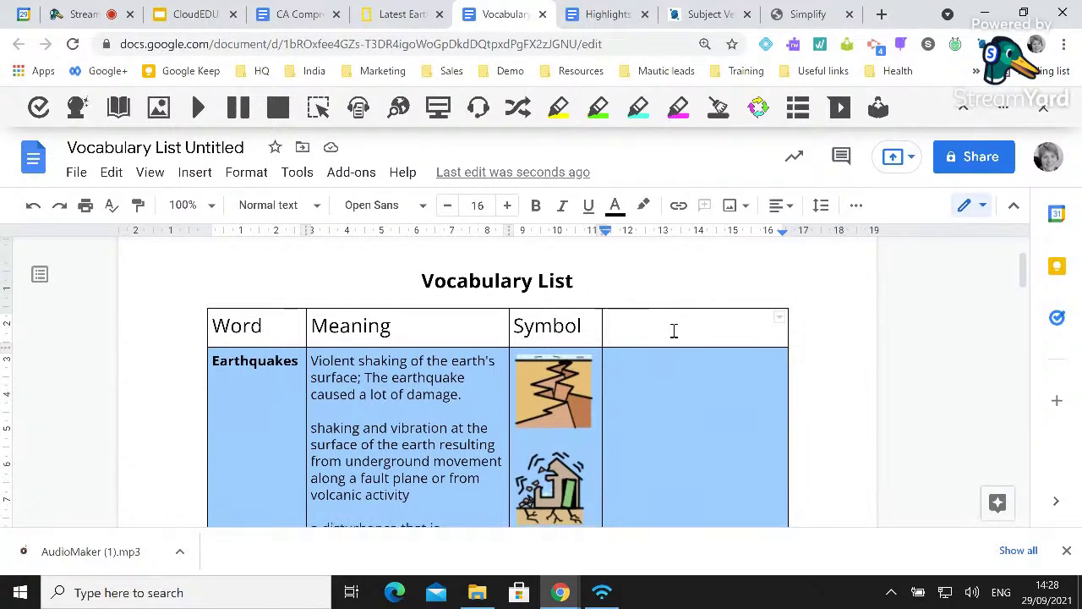
Review the words, meanings and symbols in the vocabulary list table.
scroll(674, 330, down, 5)
scroll(674, 330, down, 5)
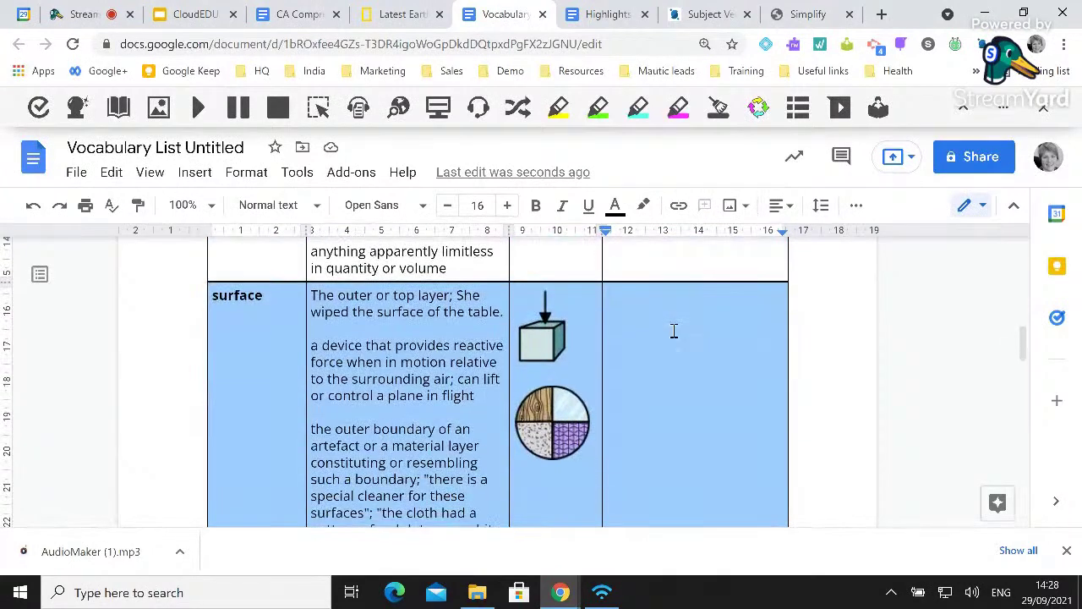
scroll(673, 330, down, 2)
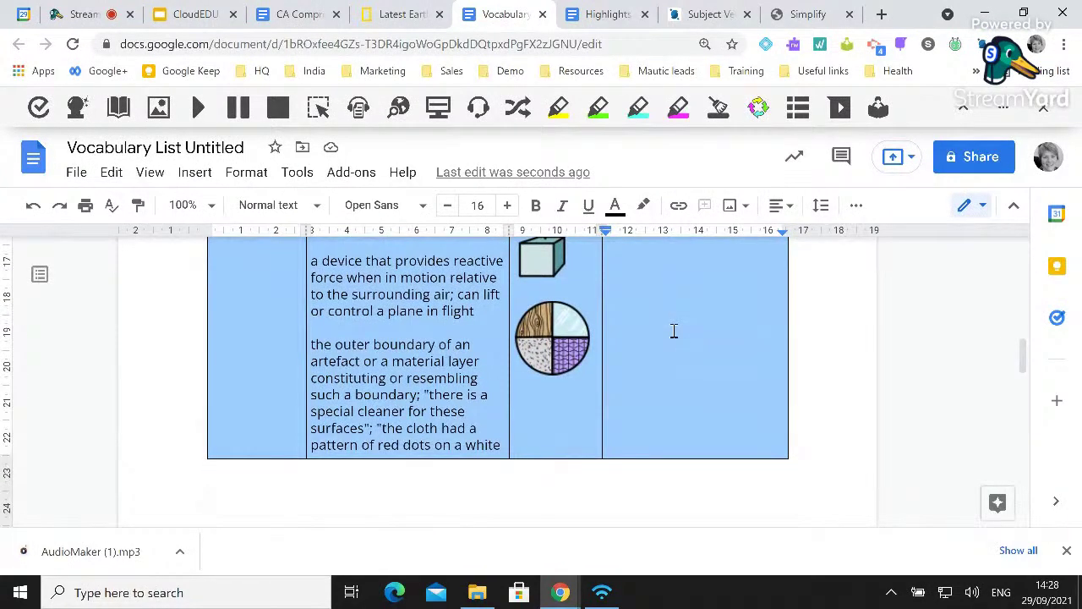
scroll(673, 331, up, 6)
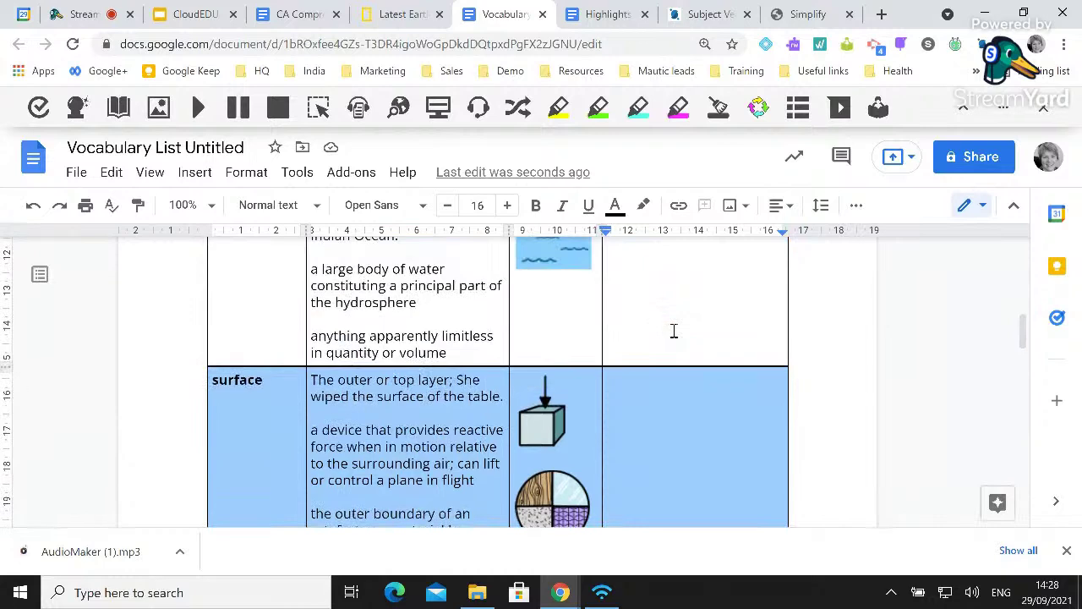
scroll(674, 330, up, 7)
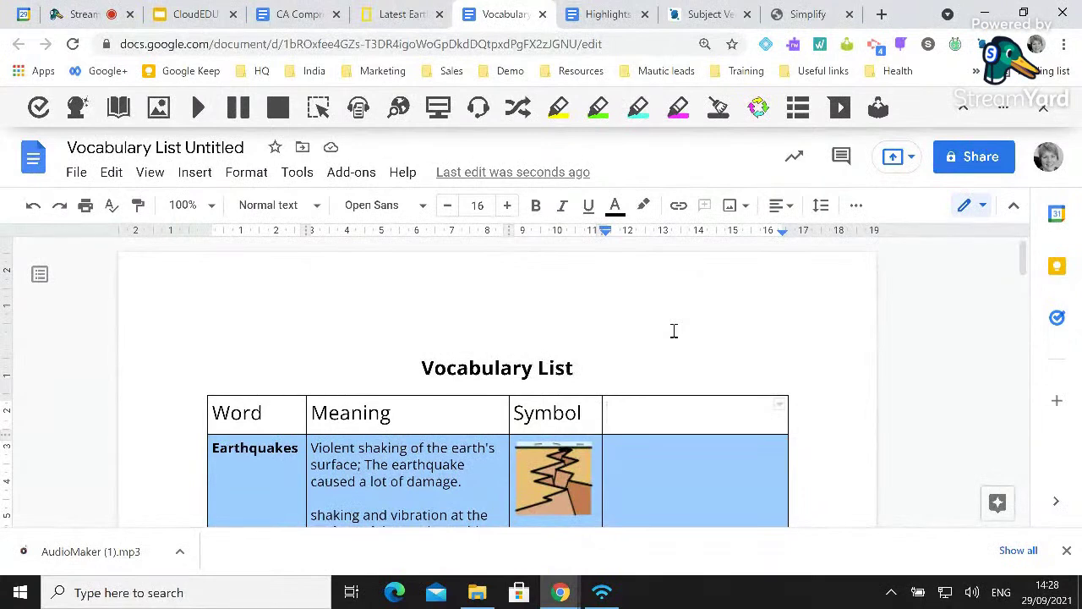
scroll(674, 331, down, 2)
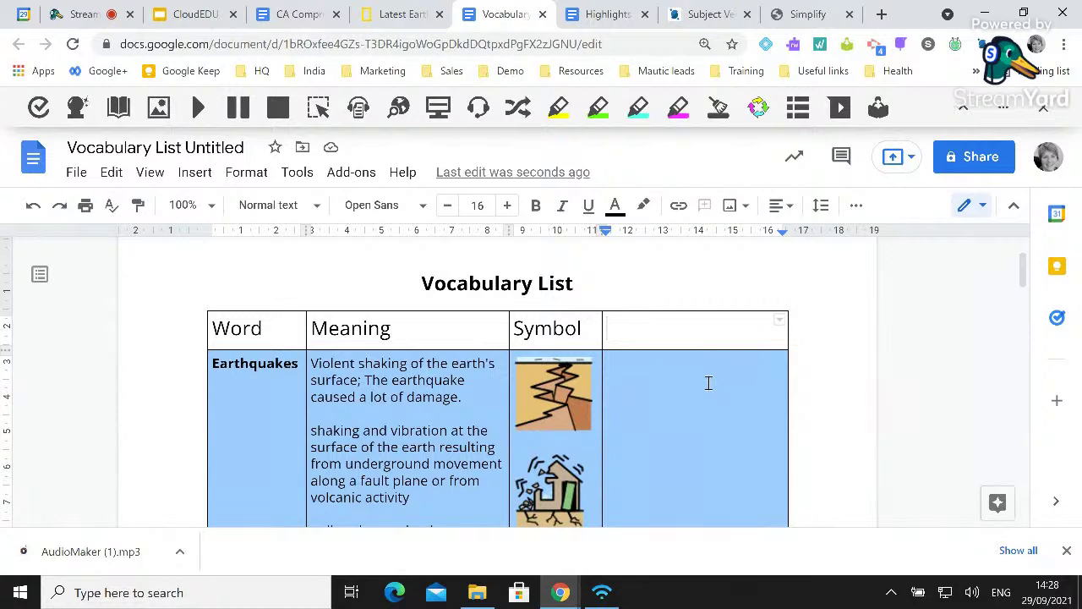
scroll(709, 383, down, 2)
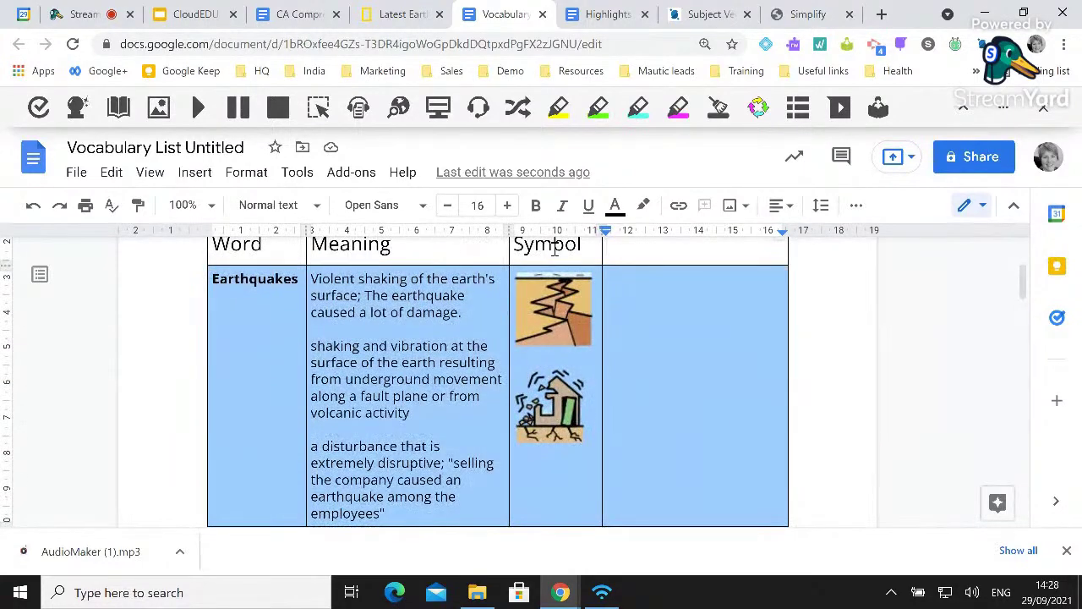
Return to the earthquakes article and open it in Practice Reading Aloud.
click(399, 15)
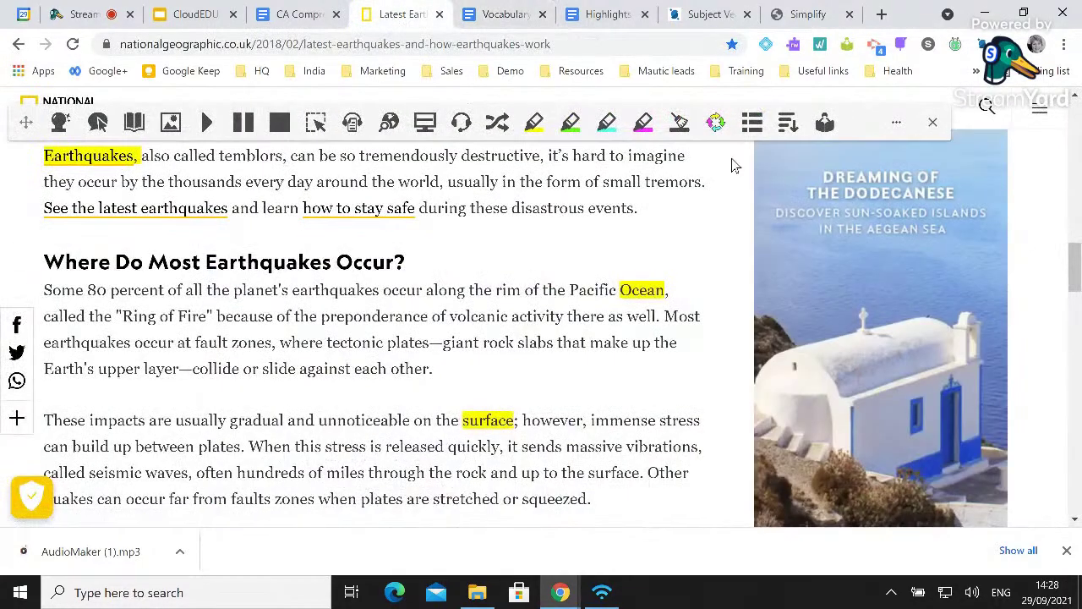
scroll(596, 224, up, 1)
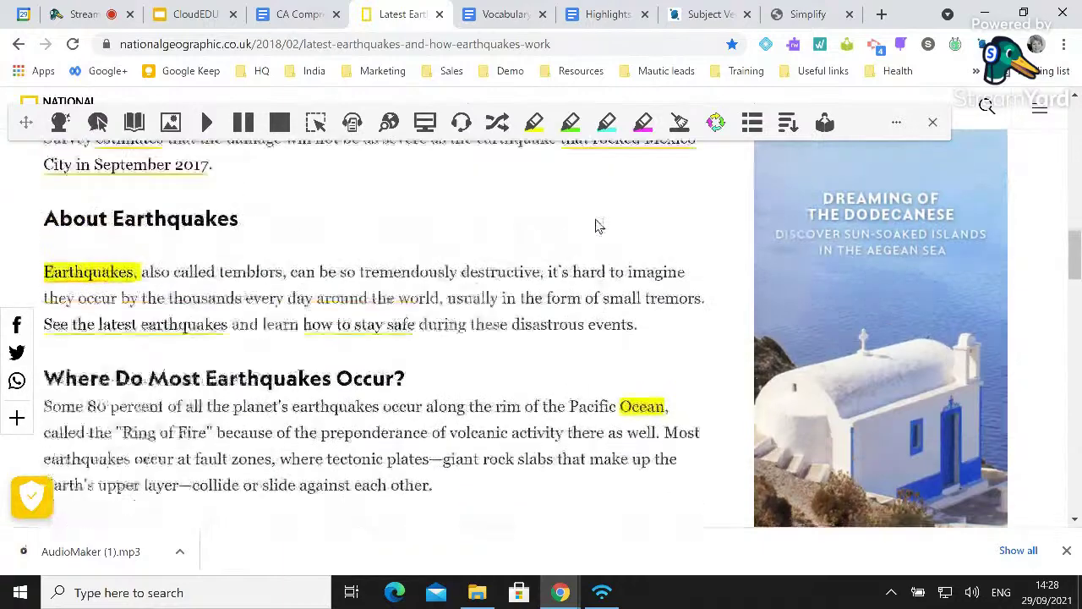
scroll(596, 226, up, 4)
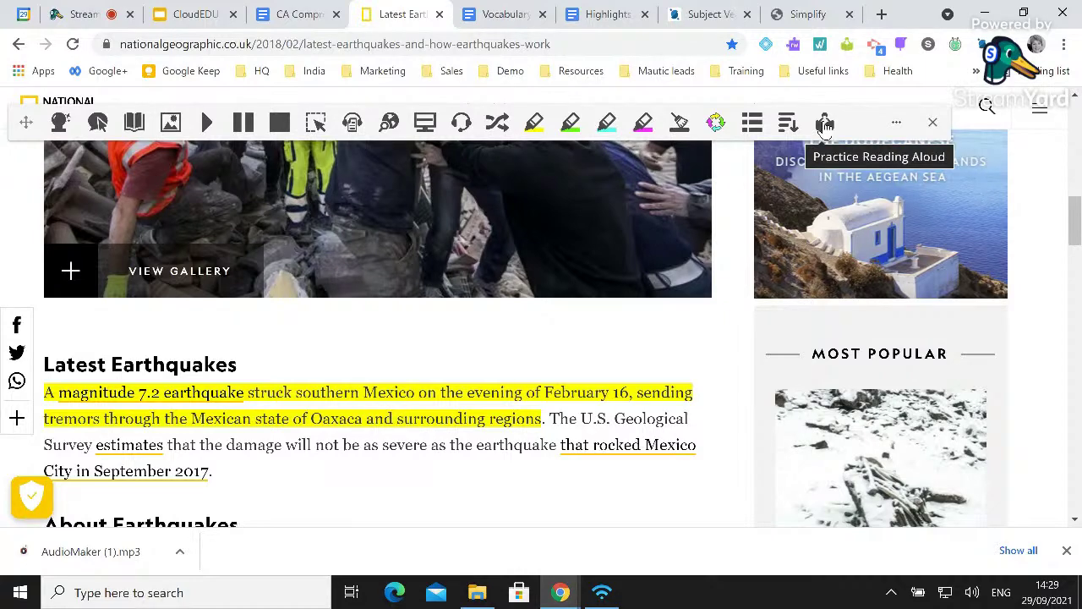
click(825, 126)
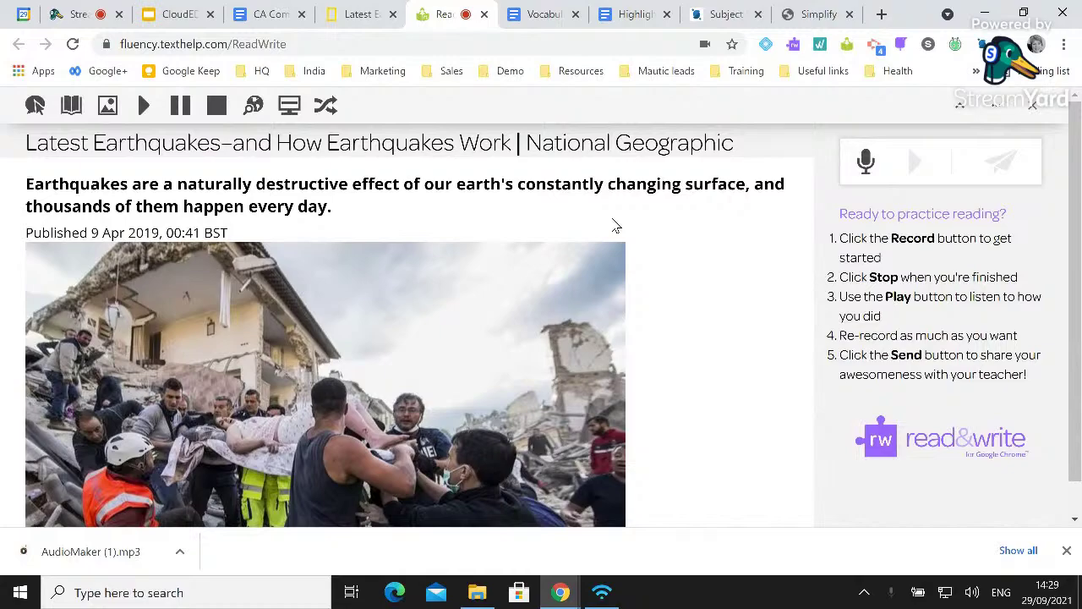
Look through the article on the reading practice page and switch the screen mask on and off.
scroll(616, 227, down, 5)
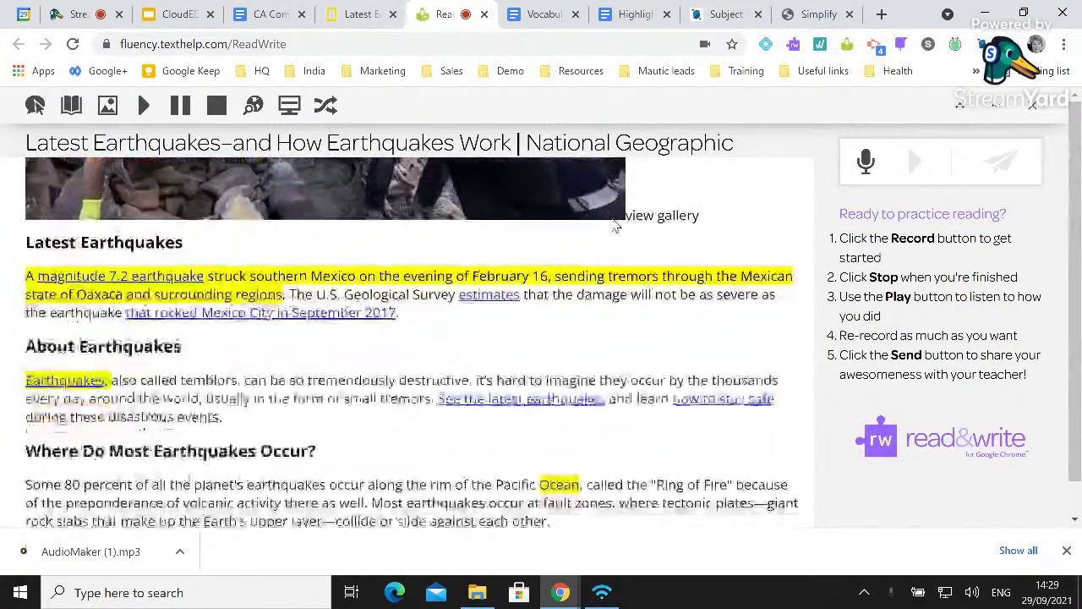
scroll(616, 227, down, 1)
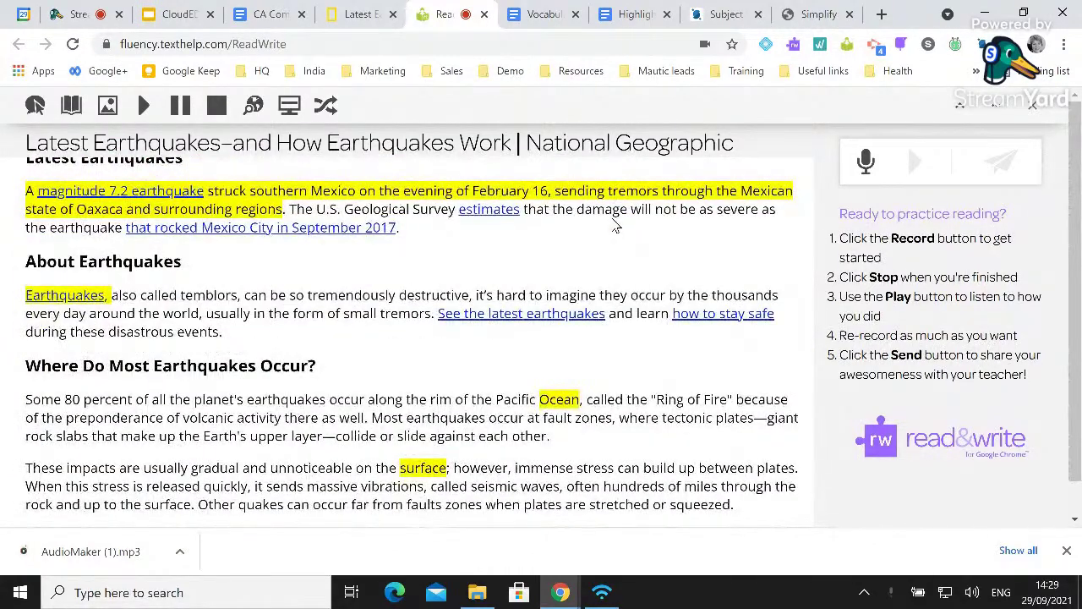
scroll(616, 226, up, 4)
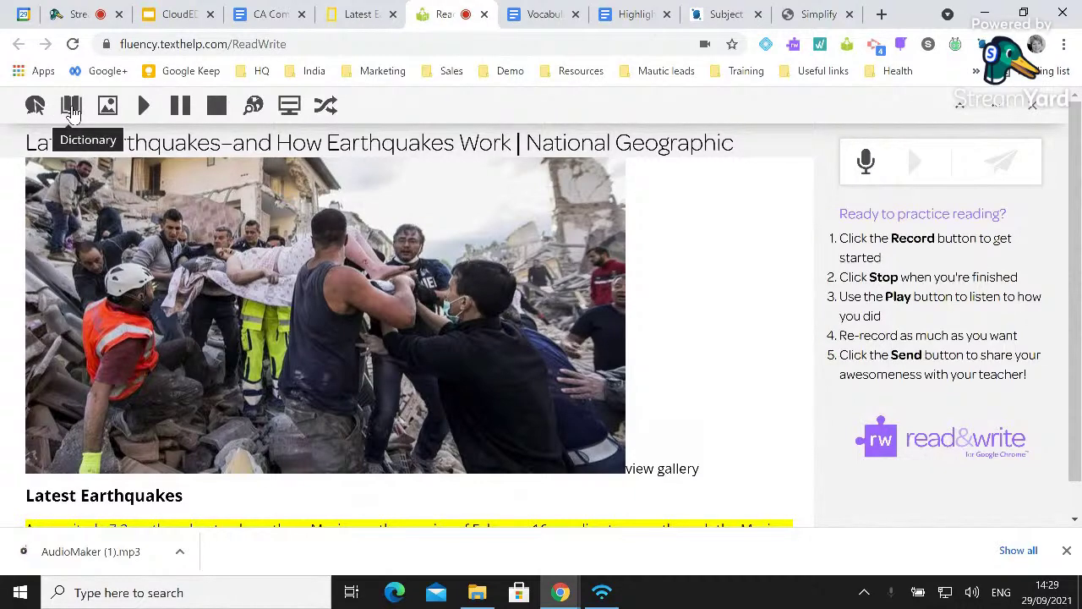
click(289, 106)
click(289, 106)
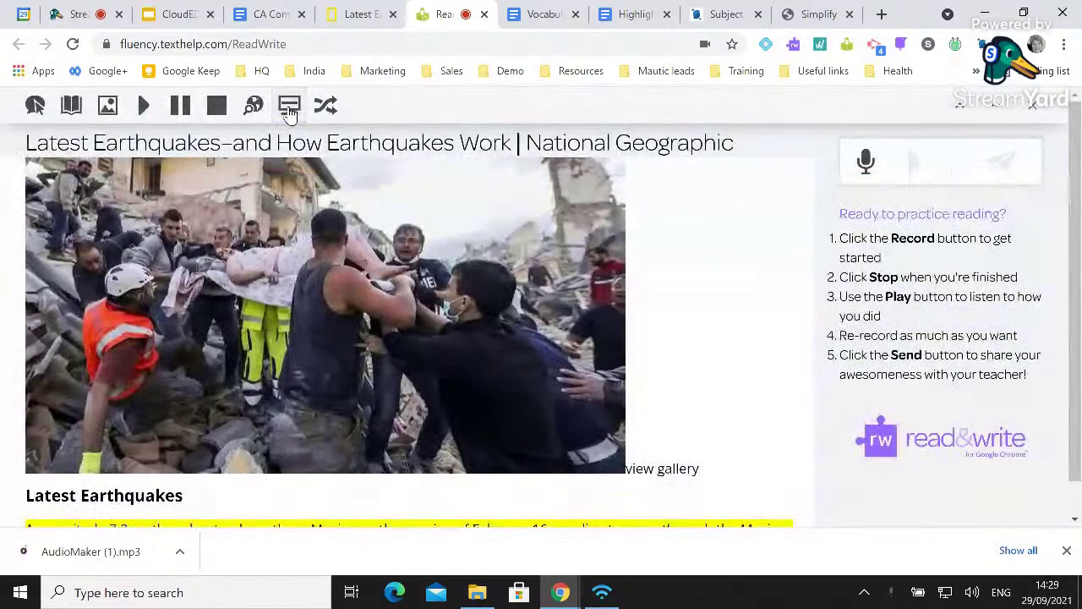
scroll(761, 229, up, 1)
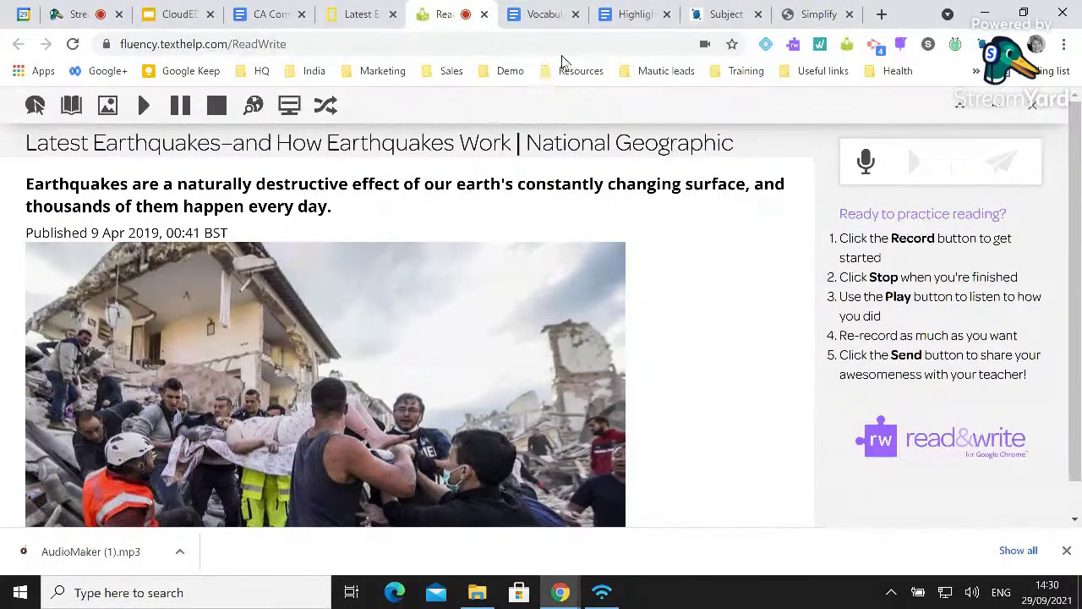
Switch to the Subject/Verb Agreement worksheet in OrbitNote, have "For each sentence:" read aloud with hover speech, and turn hover speech off.
click(719, 15)
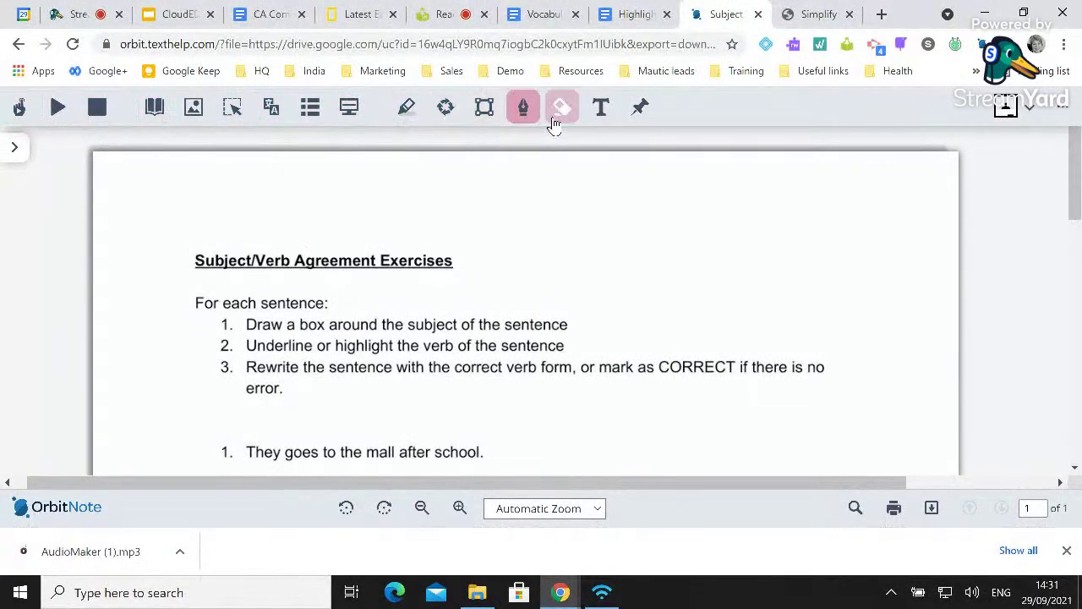
scroll(314, 304, down, 1)
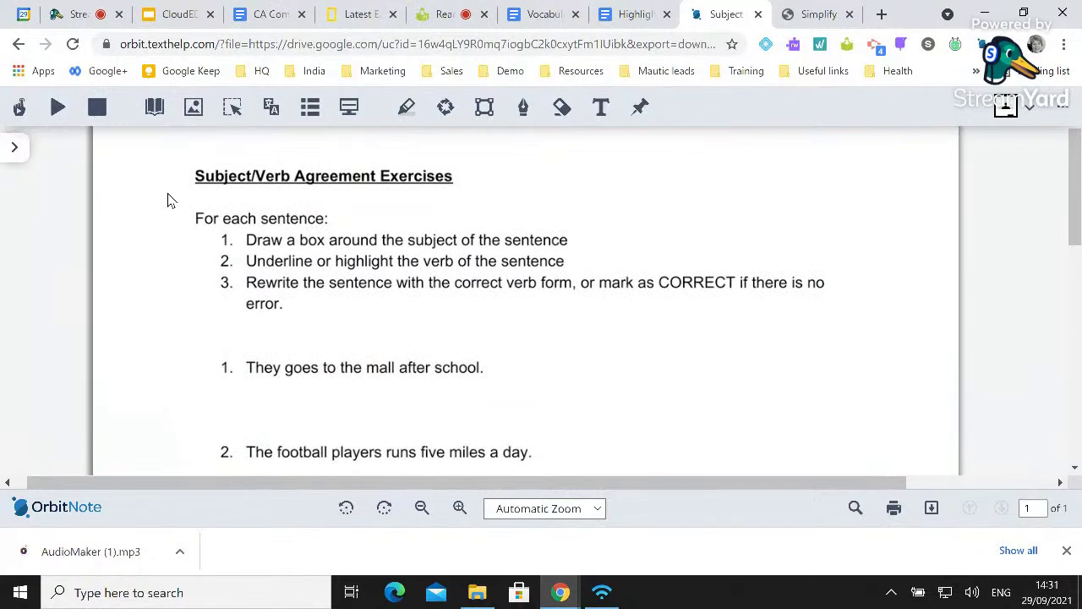
click(21, 111)
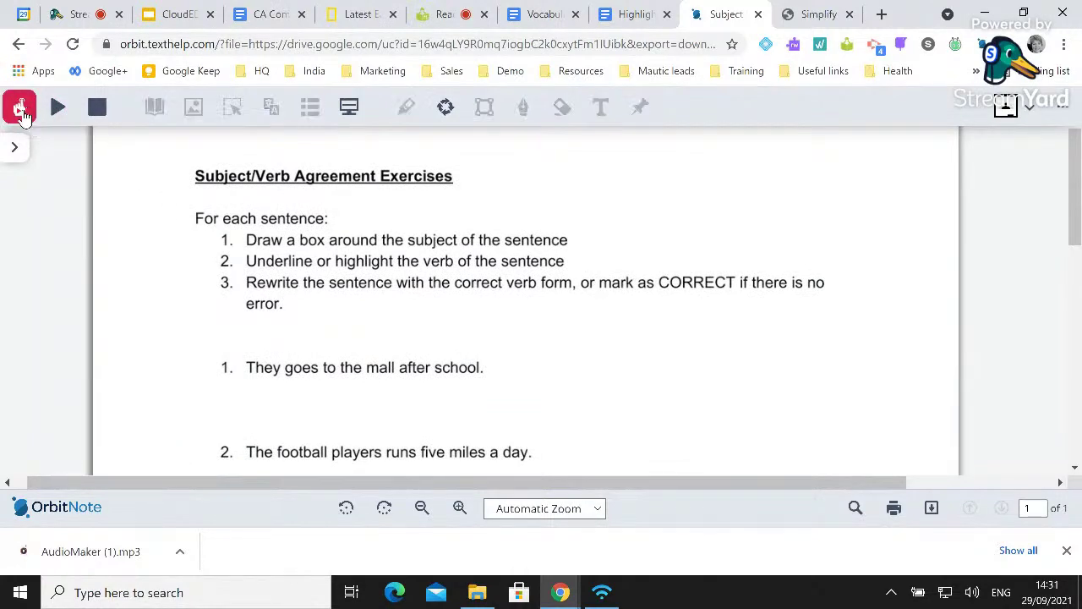
click(199, 217)
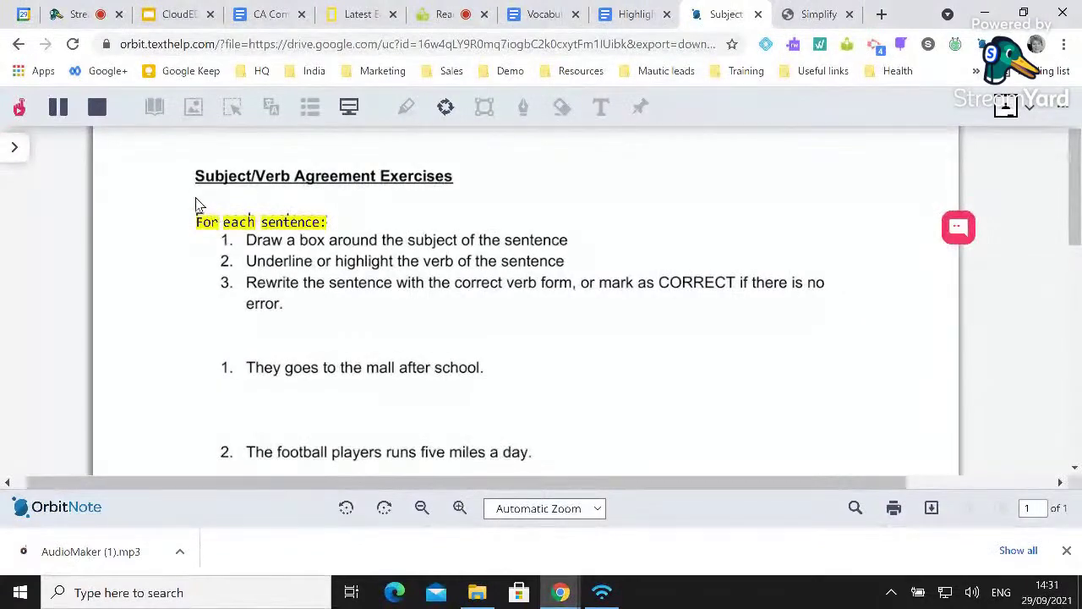
click(97, 114)
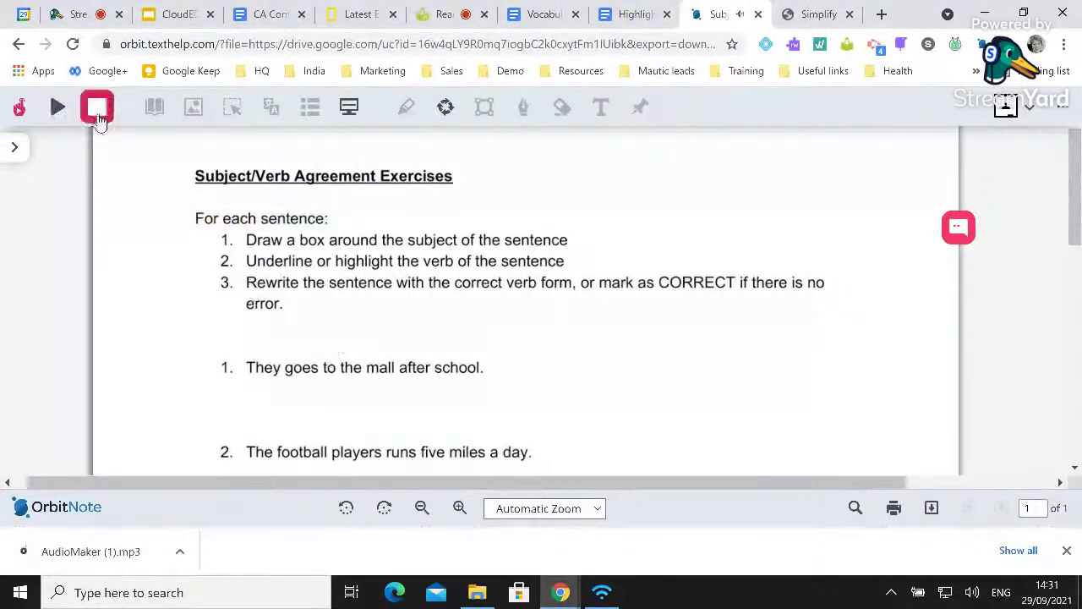
click(24, 115)
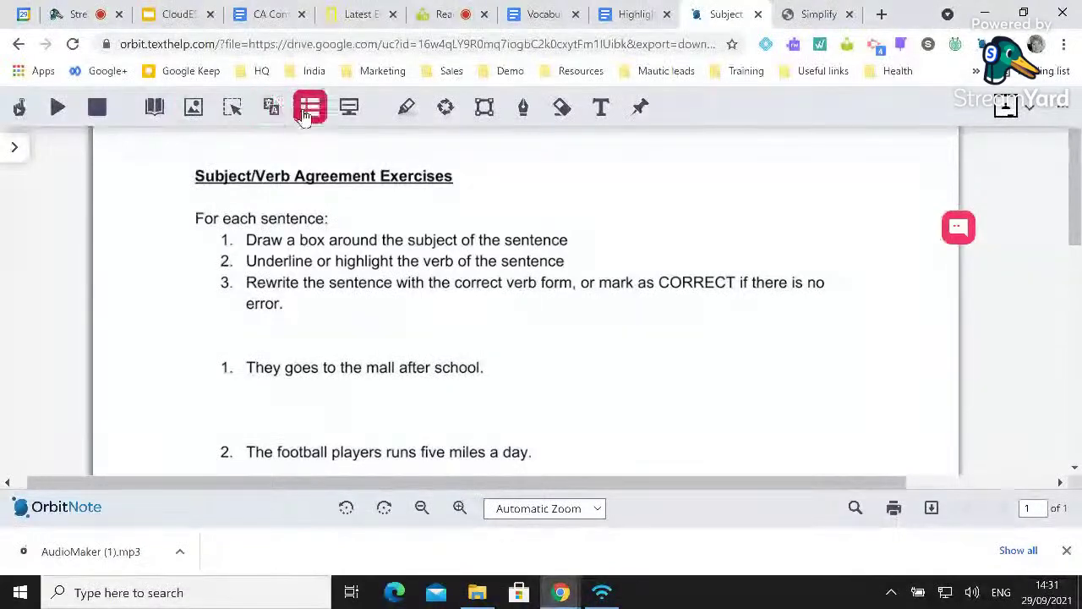
Show the highlighter colour options, try the screen mask over the worksheet, and hide both again.
click(407, 112)
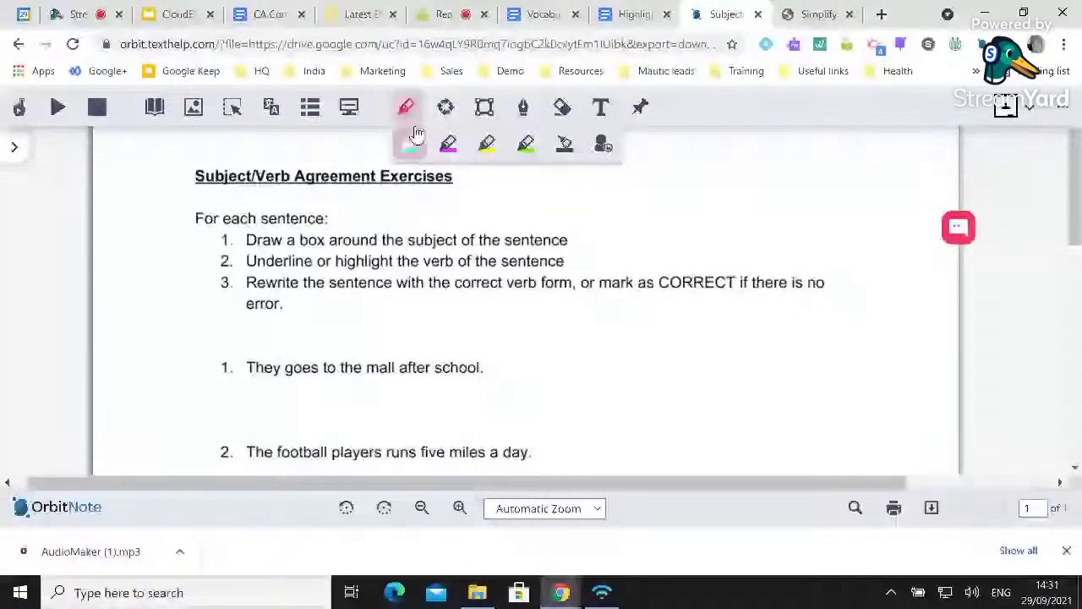
click(350, 108)
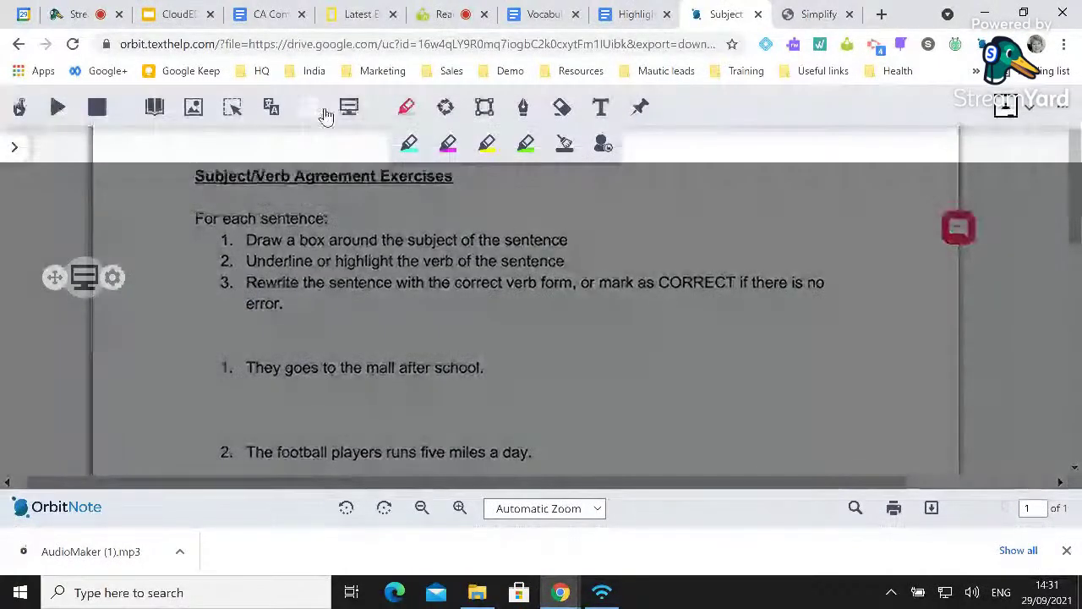
click(347, 110)
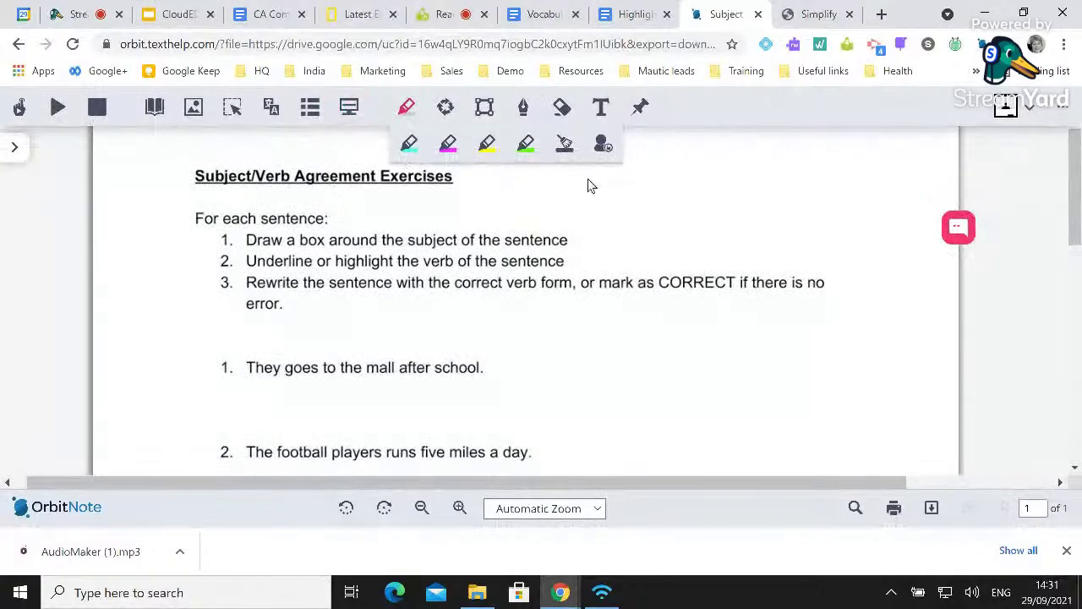
click(405, 109)
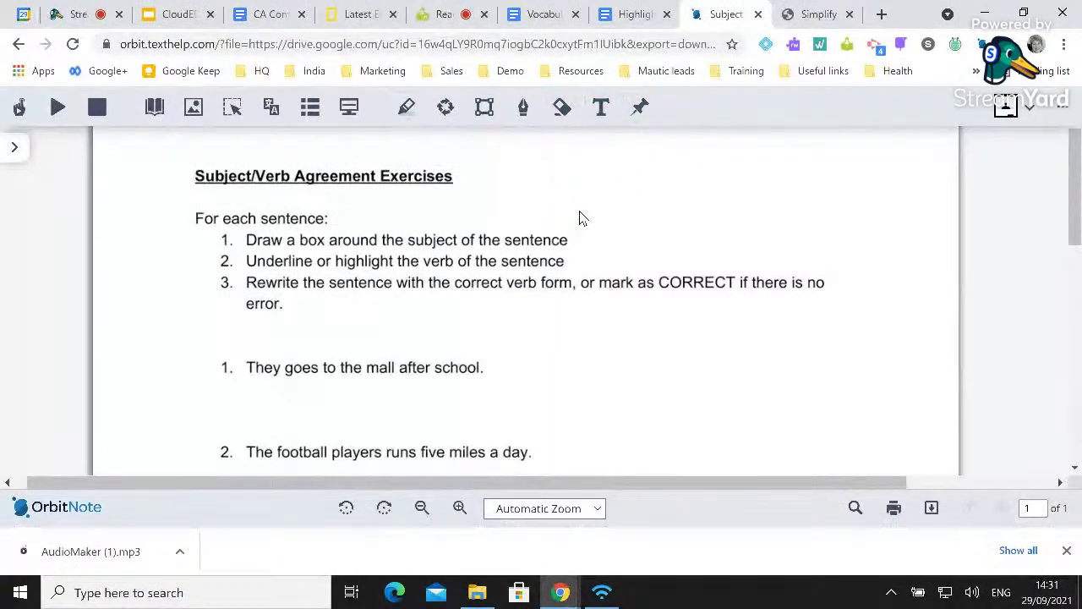
click(233, 107)
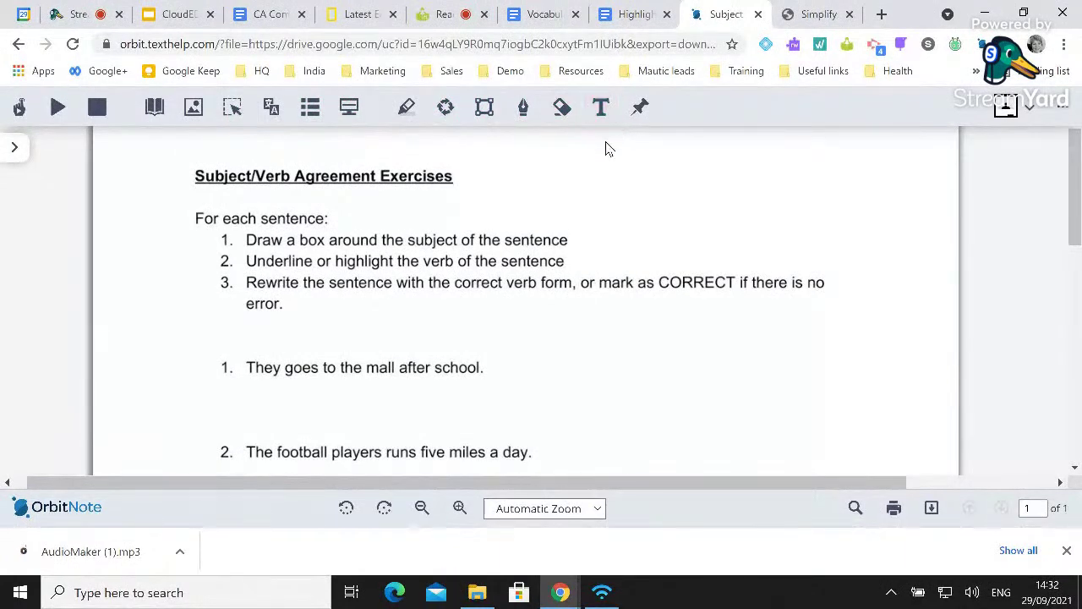
Look through the worksheet's instructions and its numbered practice sentences.
scroll(519, 221, down, 4)
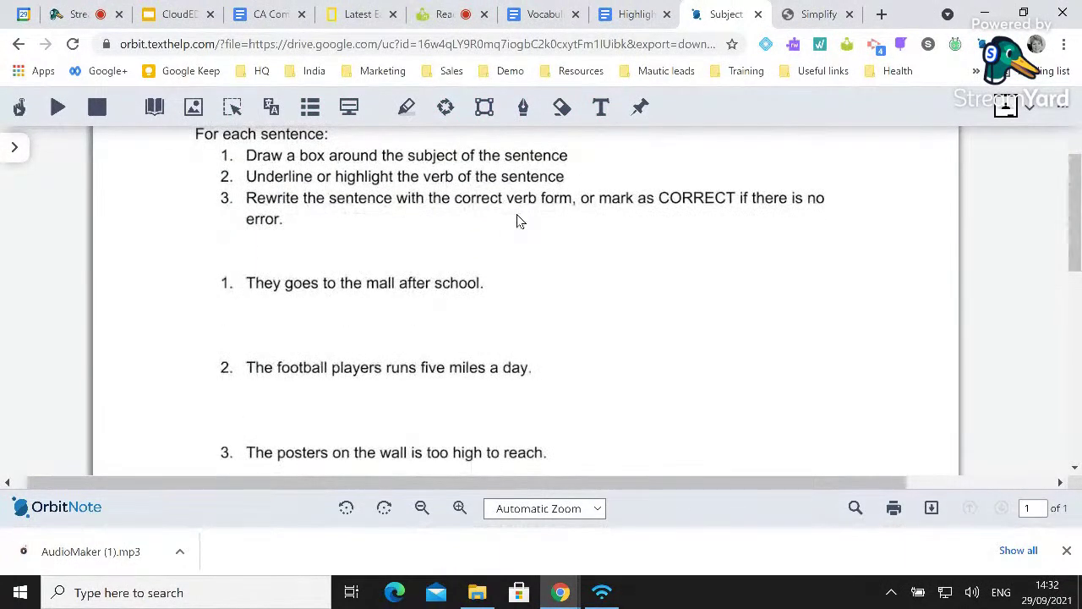
scroll(520, 221, down, 4)
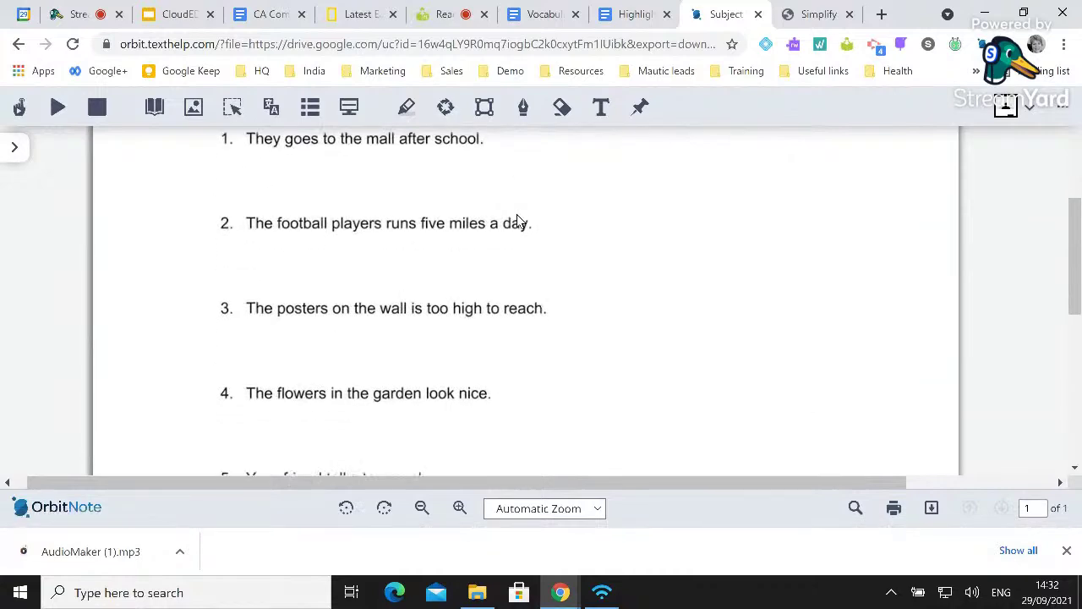
scroll(518, 221, down, 6)
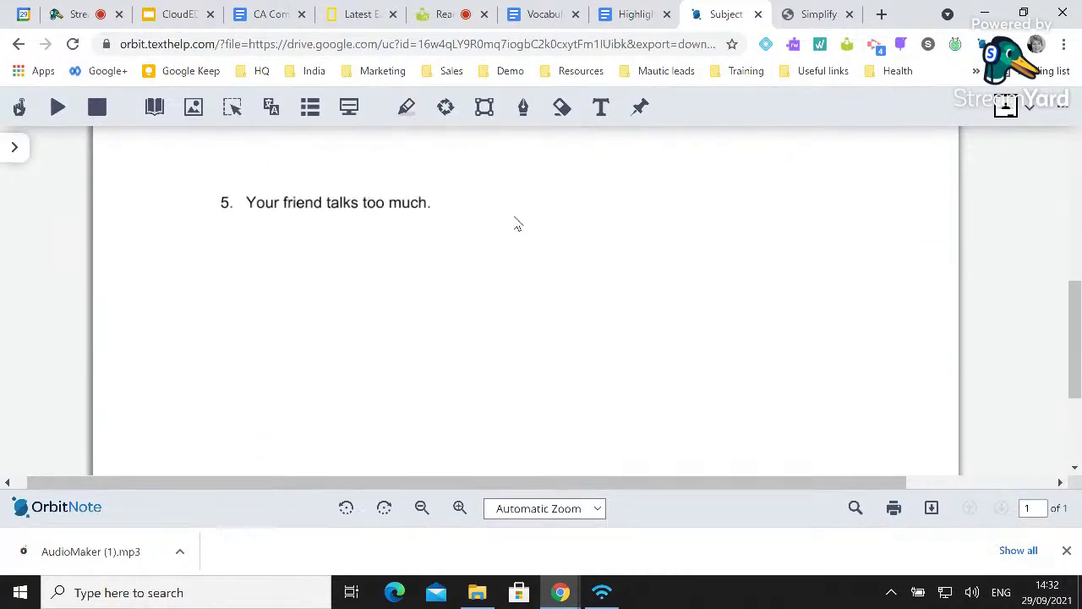
scroll(510, 213, up, 10)
scroll(507, 214, up, 4)
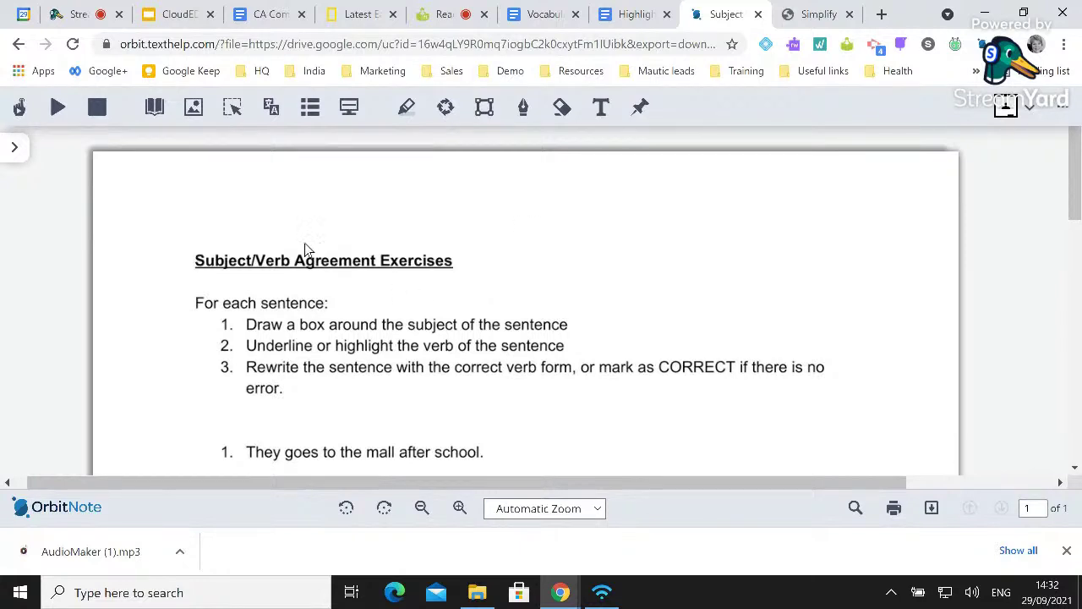
click(484, 106)
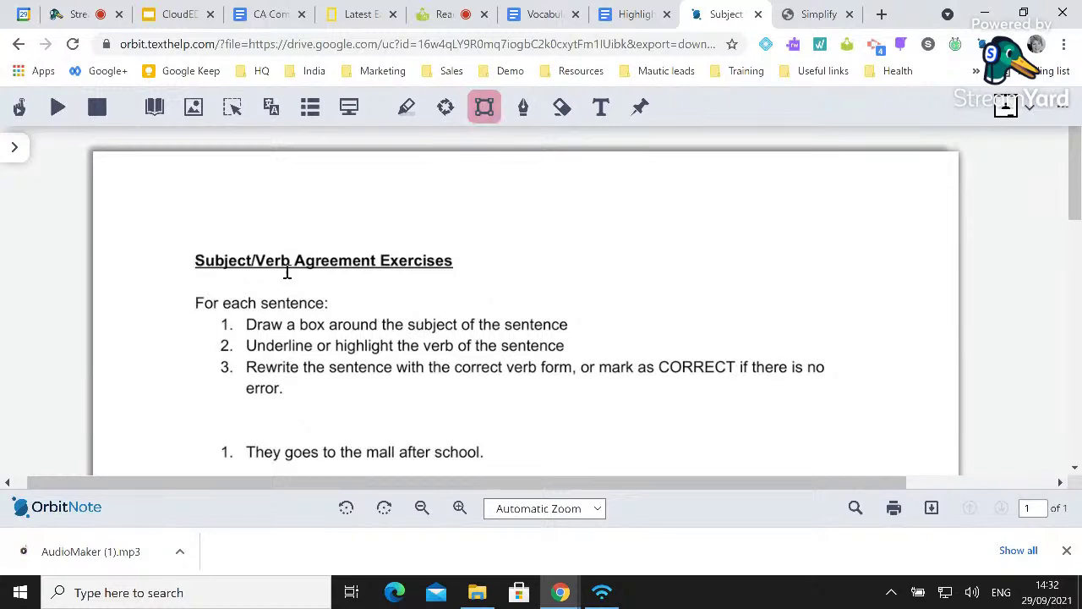
scroll(442, 293, down, 1)
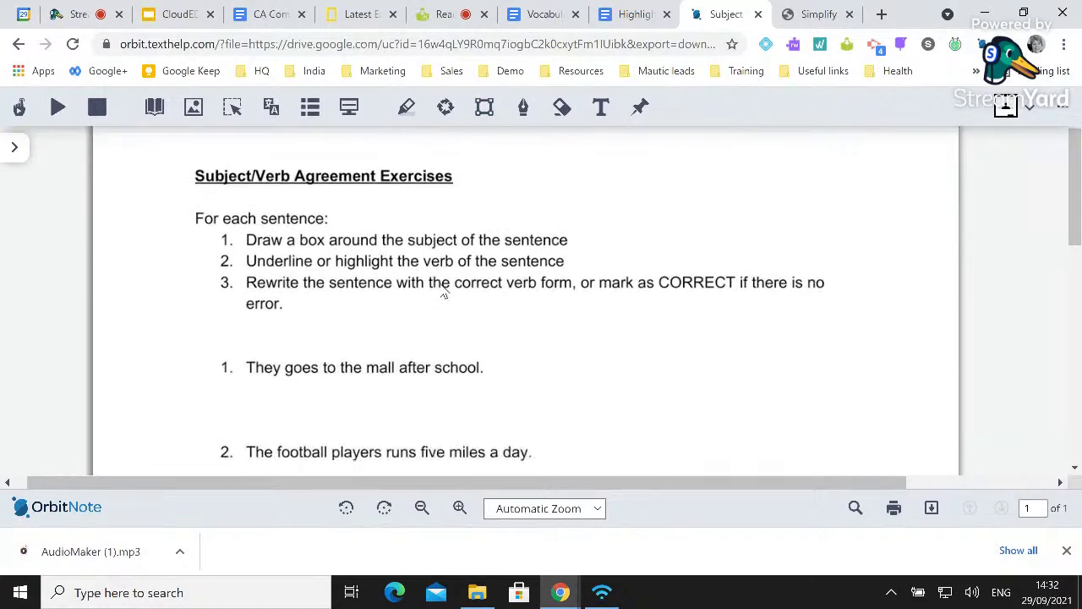
scroll(346, 305, up, 1)
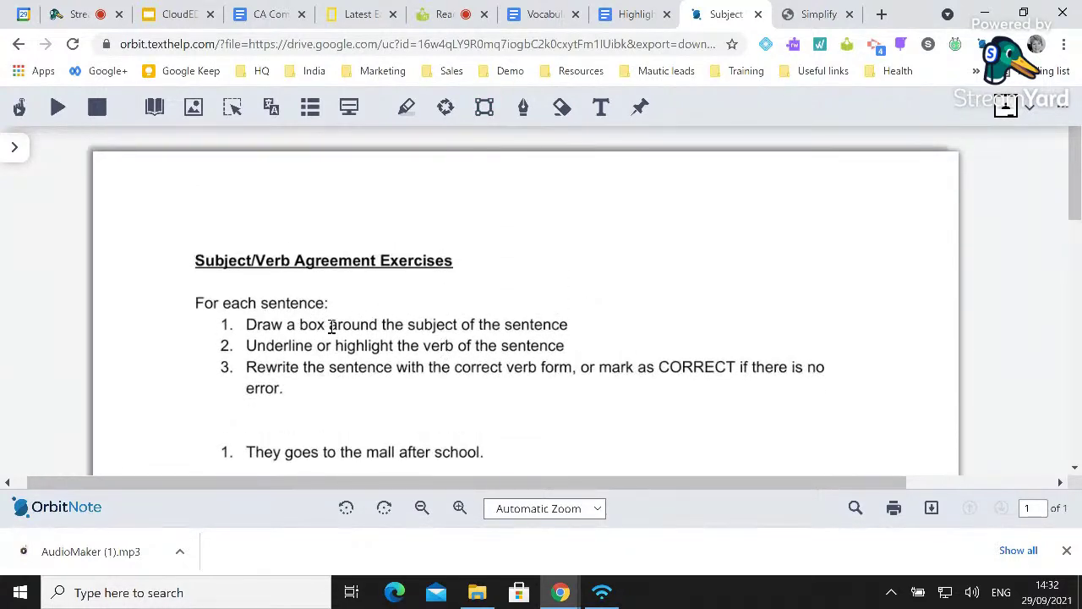
scroll(432, 342, down, 1)
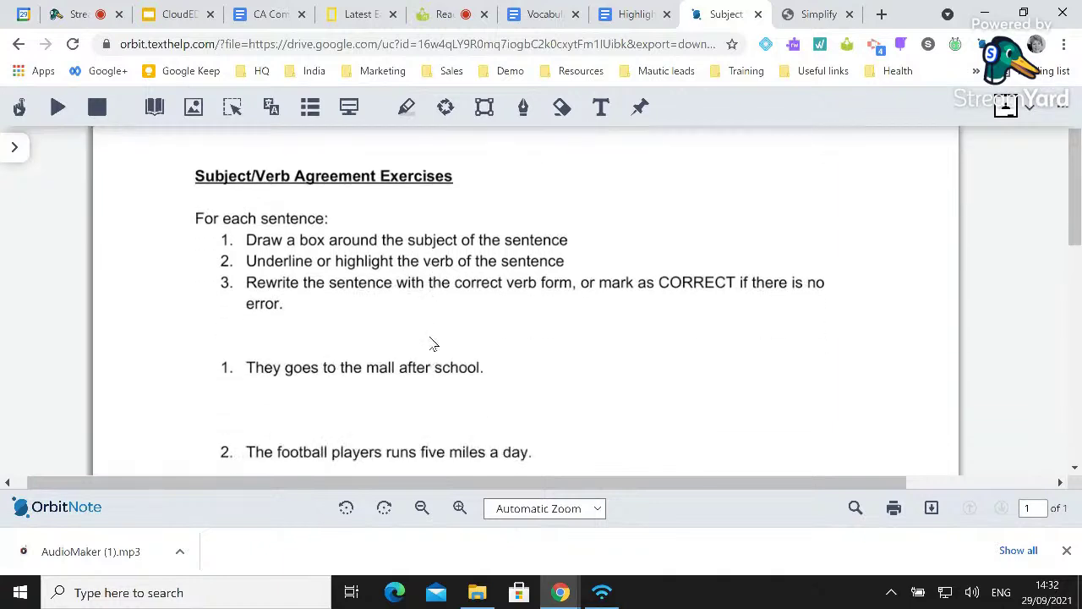
Set the shape tool to draw rectangles with a red (#ff0000) outline.
click(483, 109)
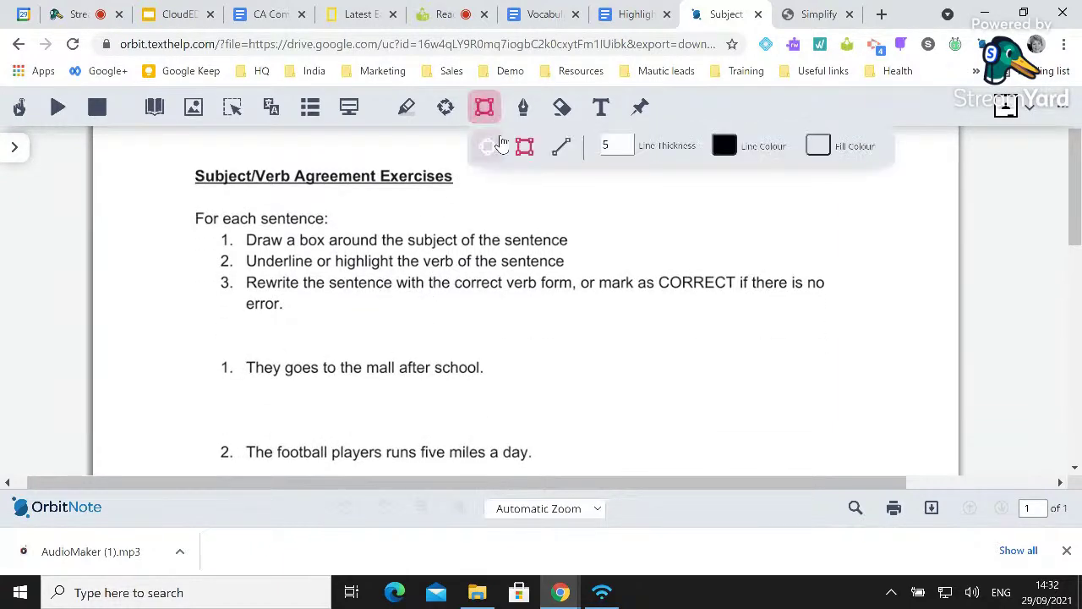
click(488, 147)
click(524, 148)
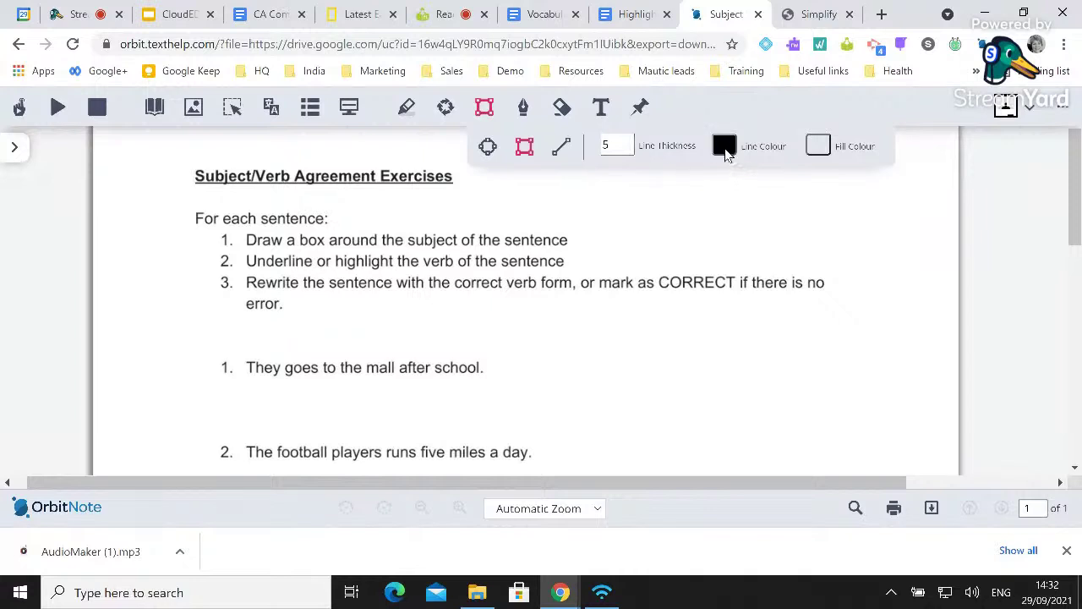
click(727, 146)
click(716, 176)
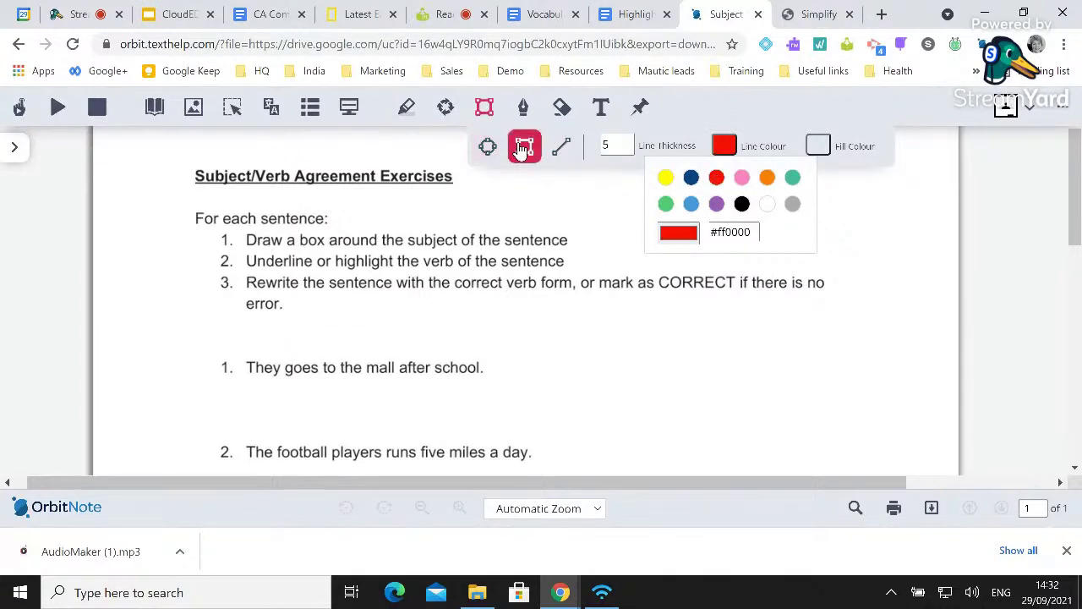
click(483, 108)
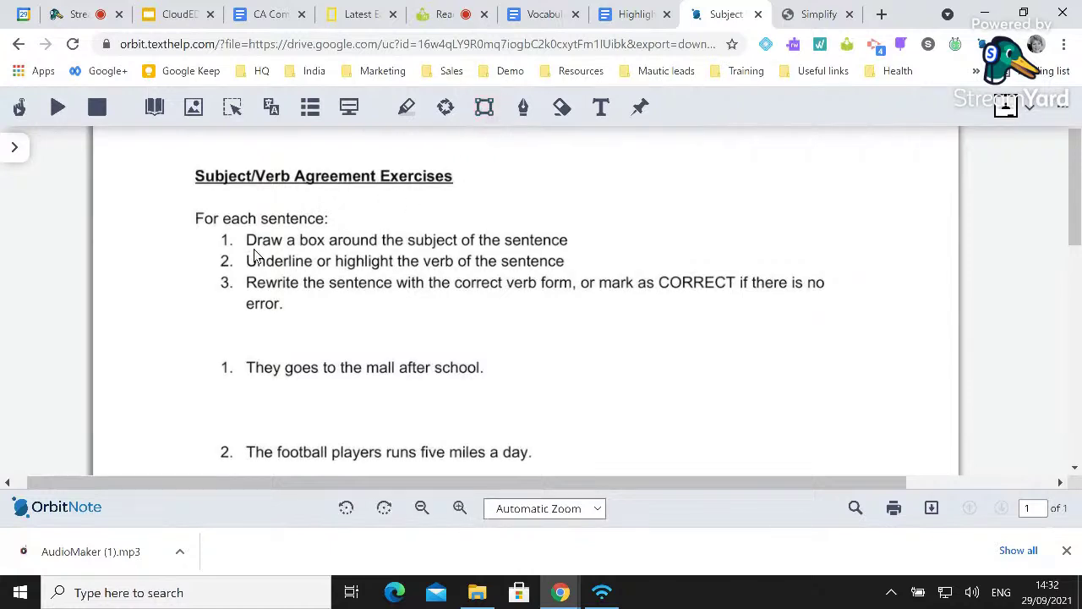
Draw a red box around the subject "They" in sentence 1.
double_click(272, 368)
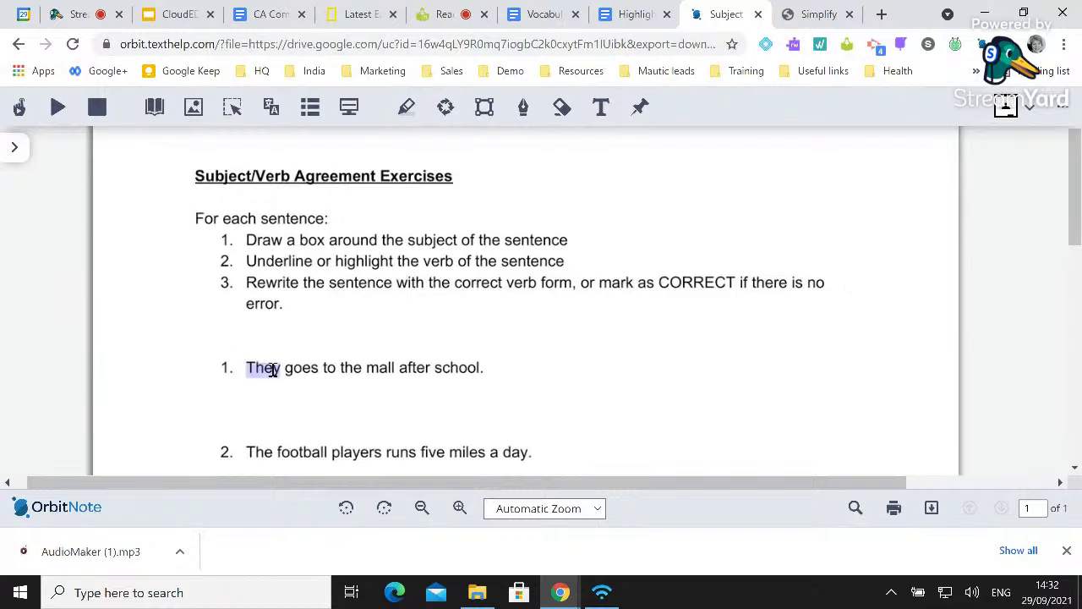
click(484, 107)
drag(238, 346, 290, 391)
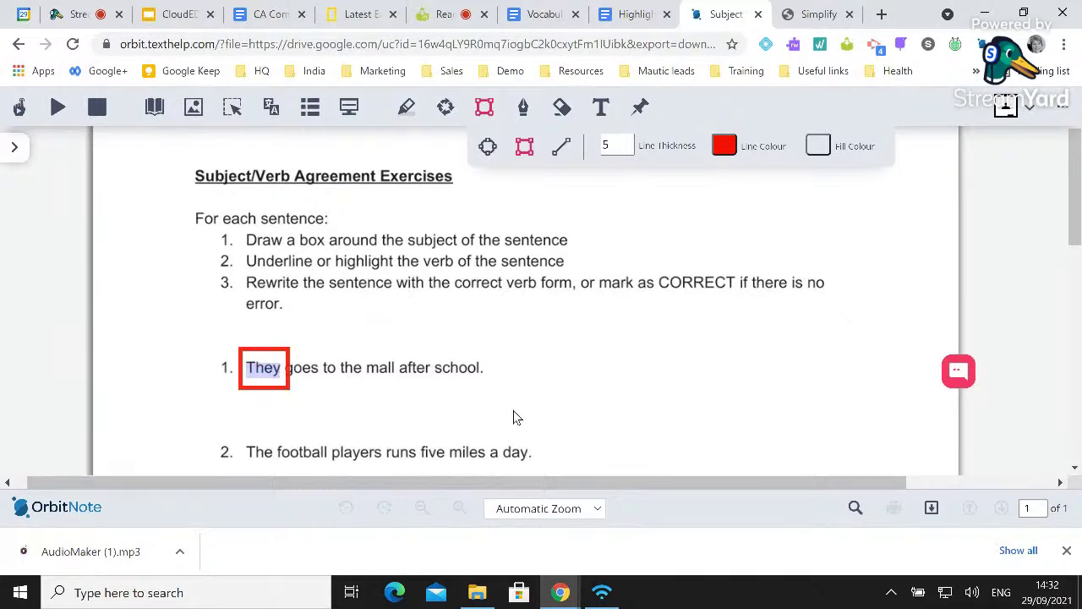
click(485, 107)
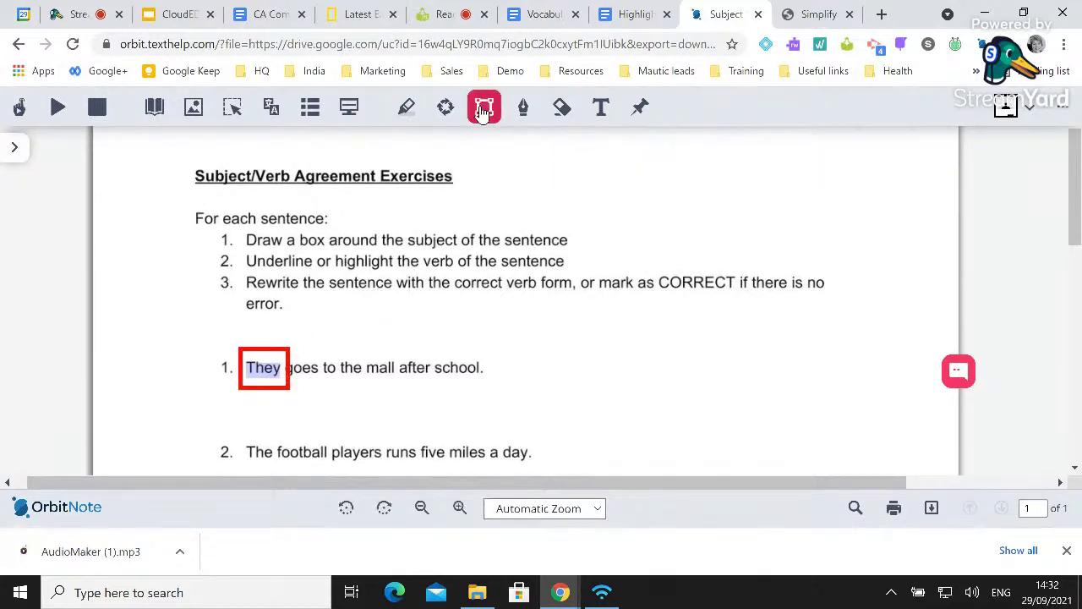
Underline the verb "goes" in sentence 1 with a freehand pen line in blue (#3498db).
click(524, 108)
click(523, 115)
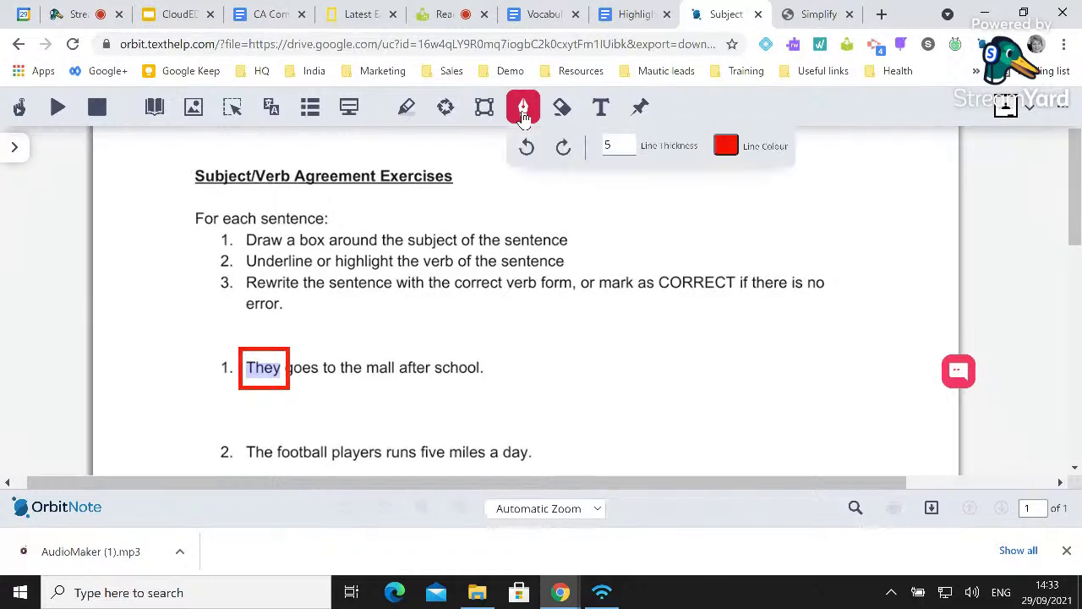
click(725, 148)
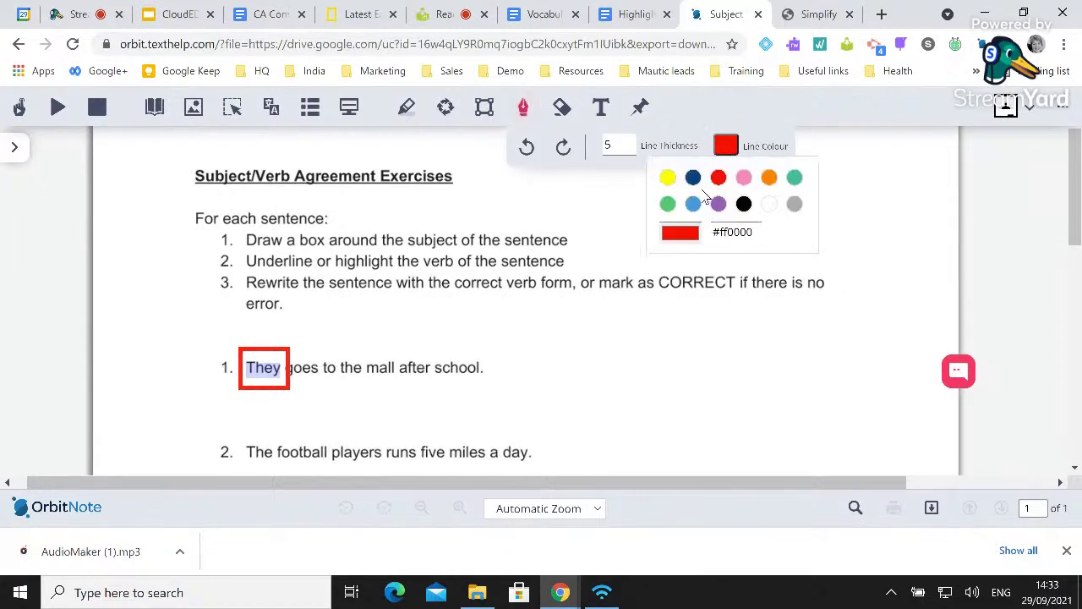
click(693, 204)
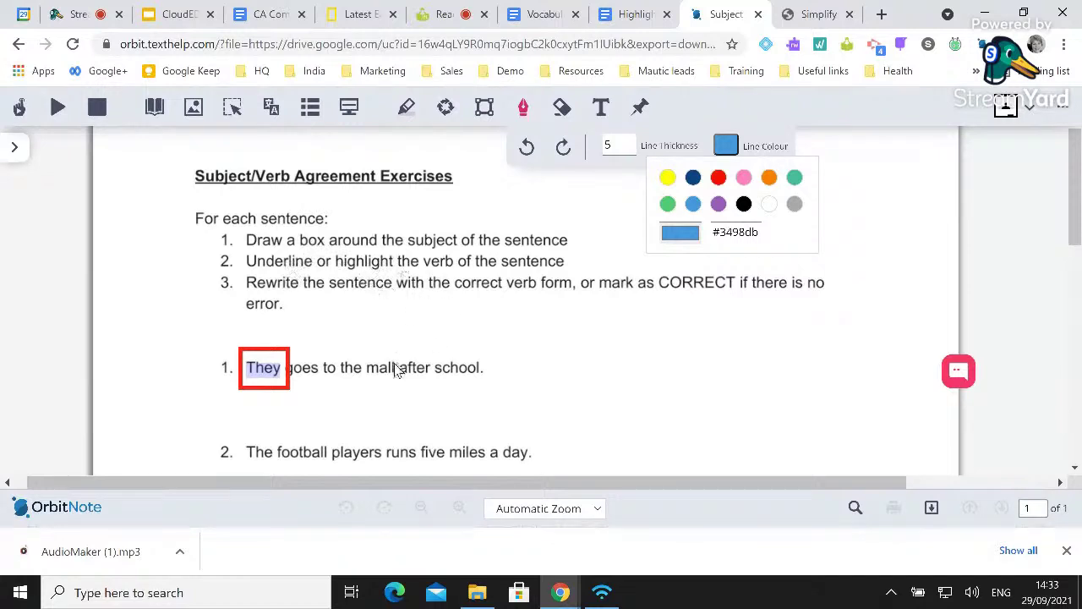
drag(290, 377, 330, 391)
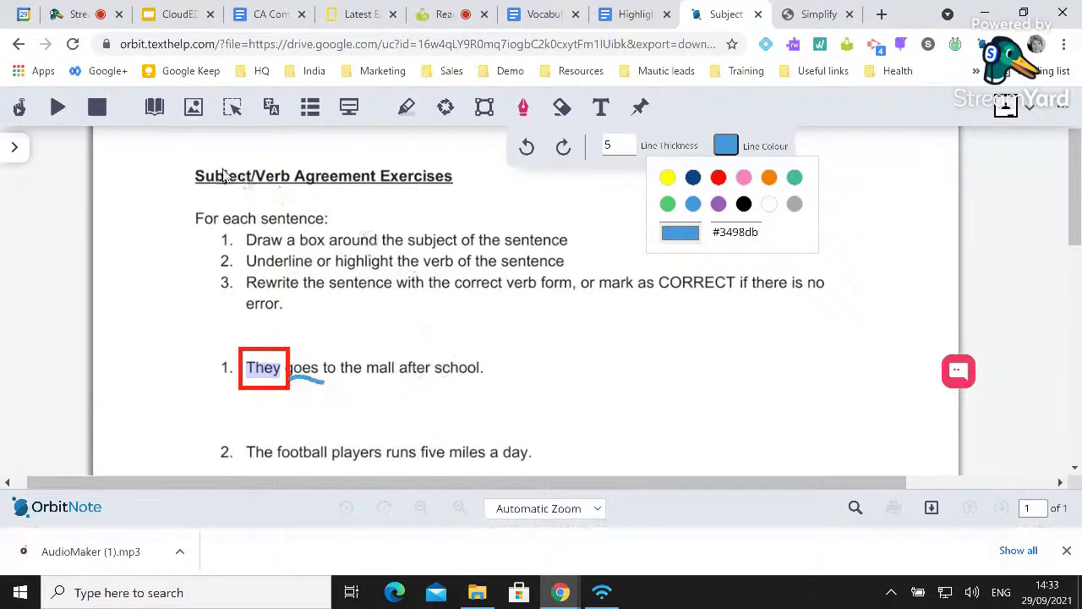
Draw a freehand blue loop around "For each sentence:" and erase all the pen strokes from the worksheet.
mouse_move(193, 159)
mouse_down()
mouse_move(186, 181)
mouse_move(334, 221)
mouse_move(181, 213)
mouse_up()
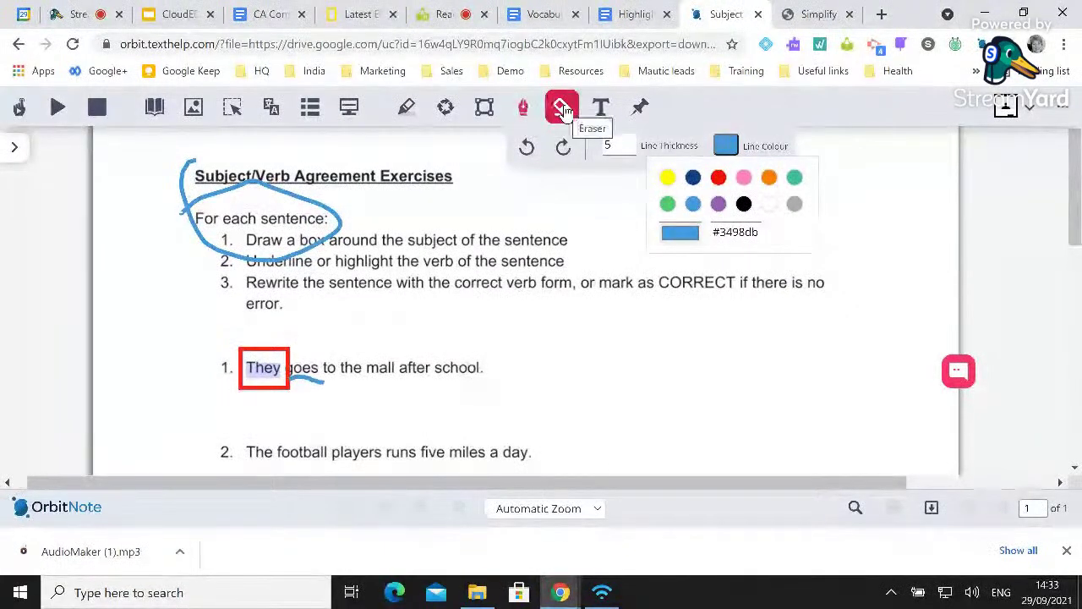
click(301, 188)
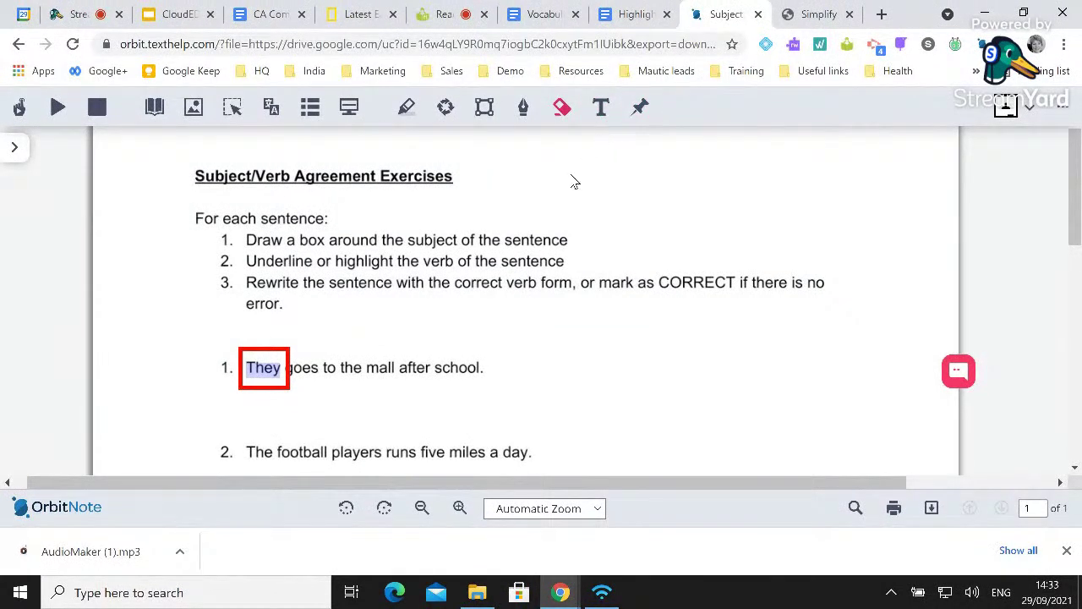
Pin a note at the worksheet title, dictate "read the following sentences and answer the questions" into it, and reopen and collapse it.
click(643, 110)
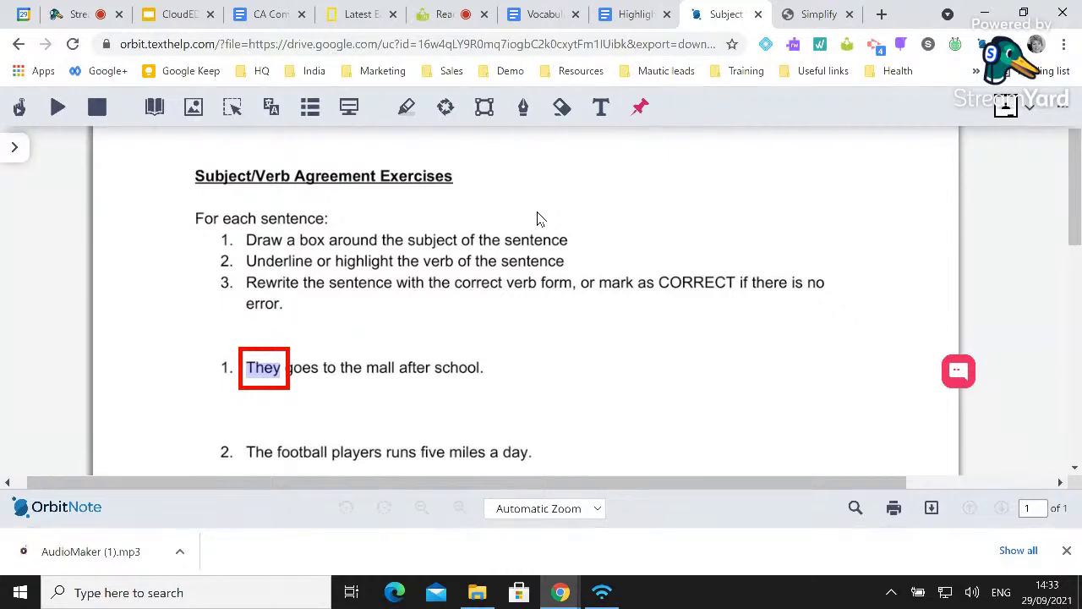
scroll(539, 228, up, 1)
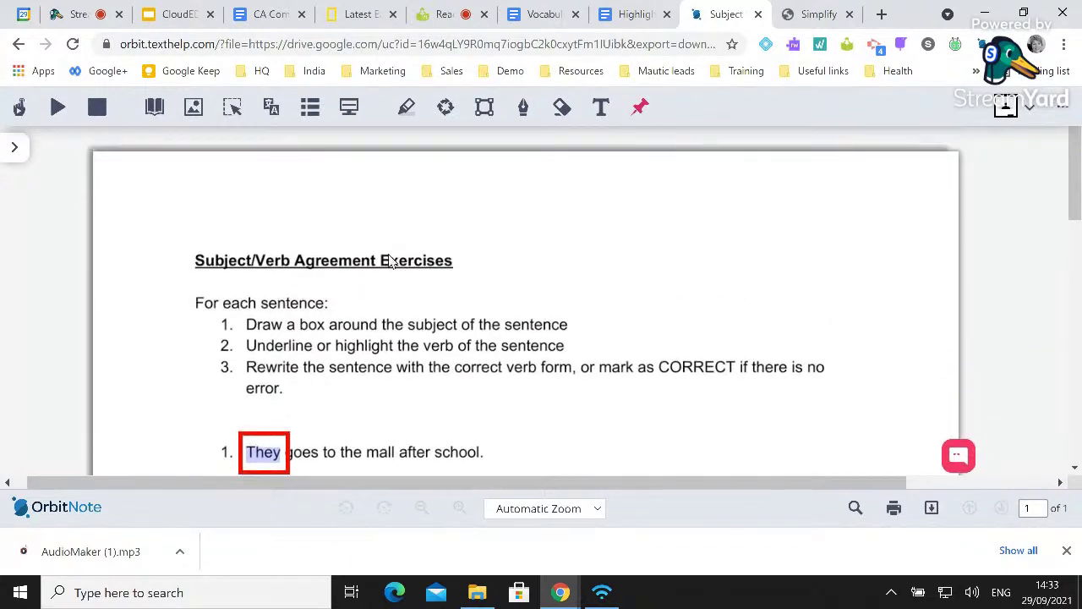
click(638, 107)
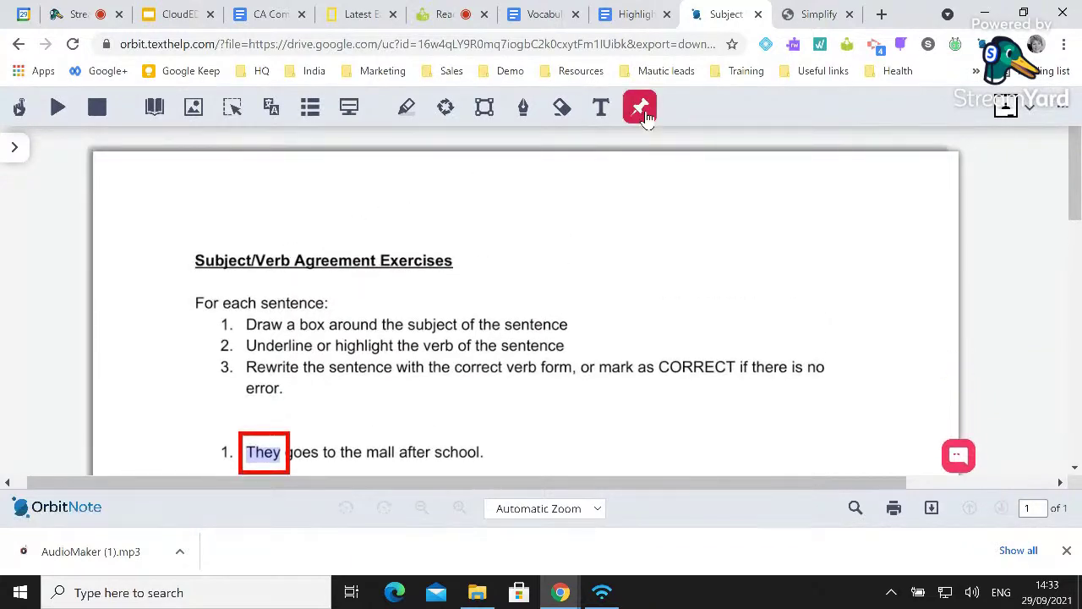
click(193, 253)
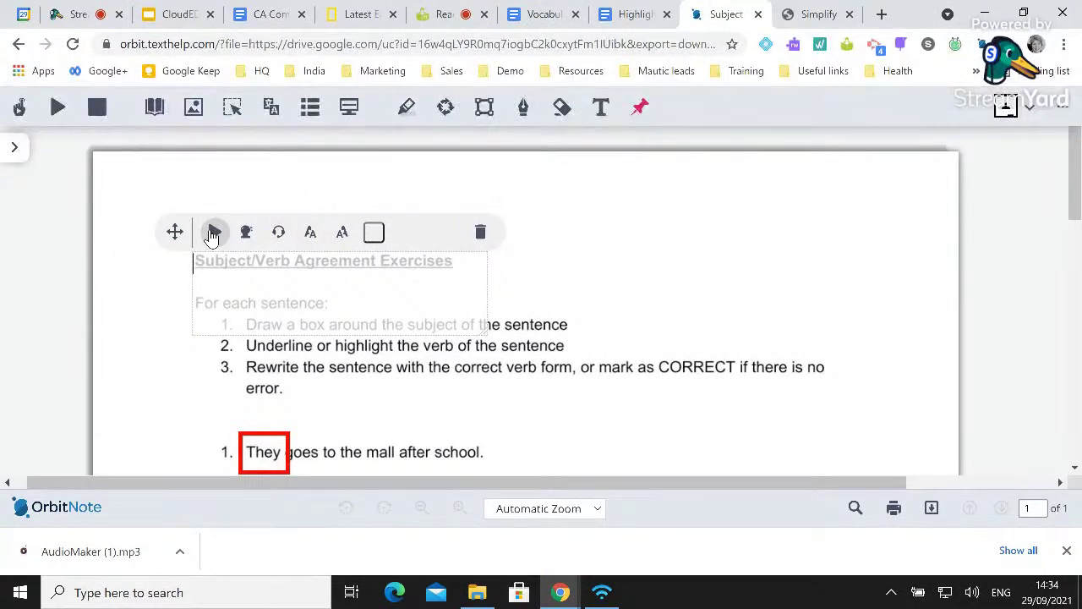
click(278, 234)
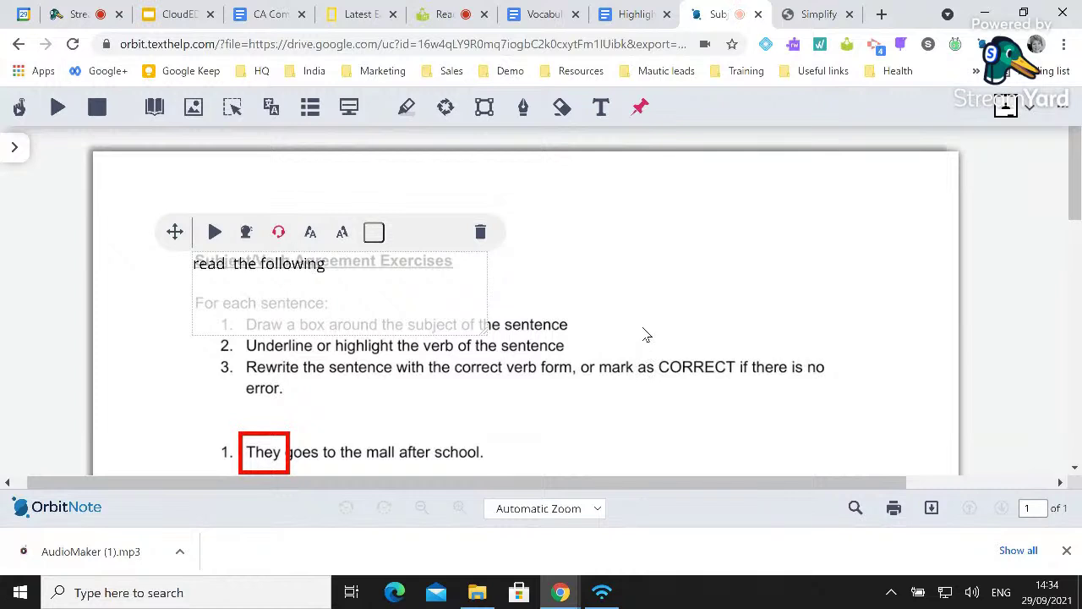
click(278, 234)
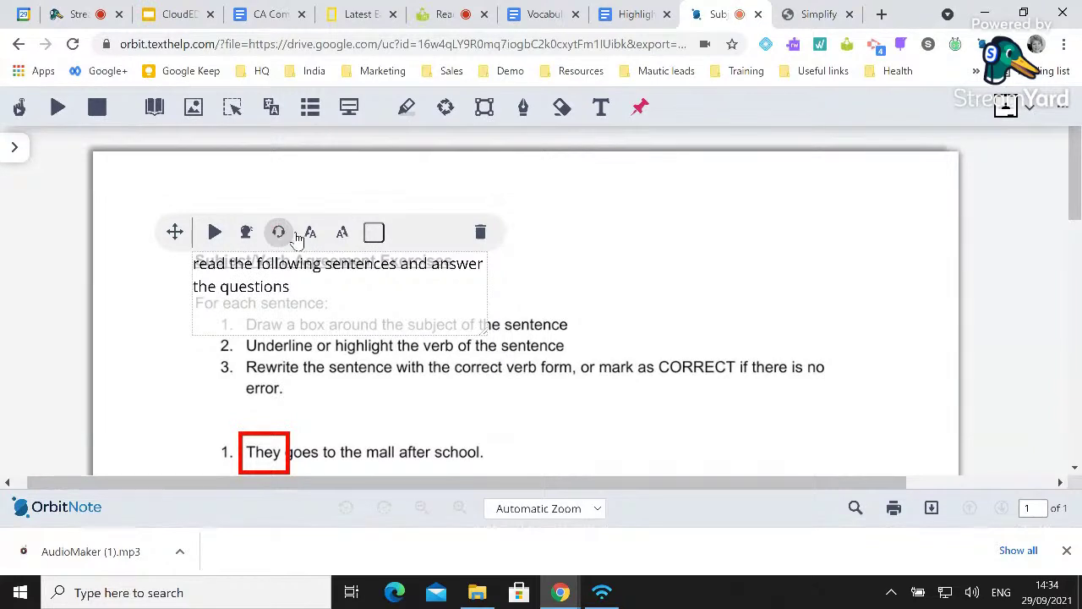
click(529, 236)
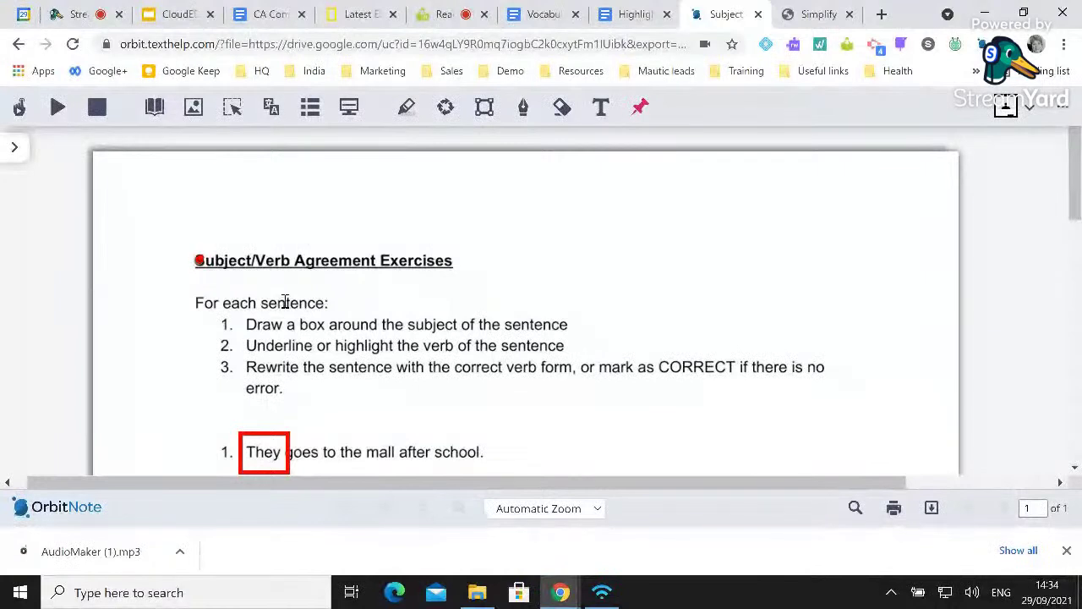
click(200, 262)
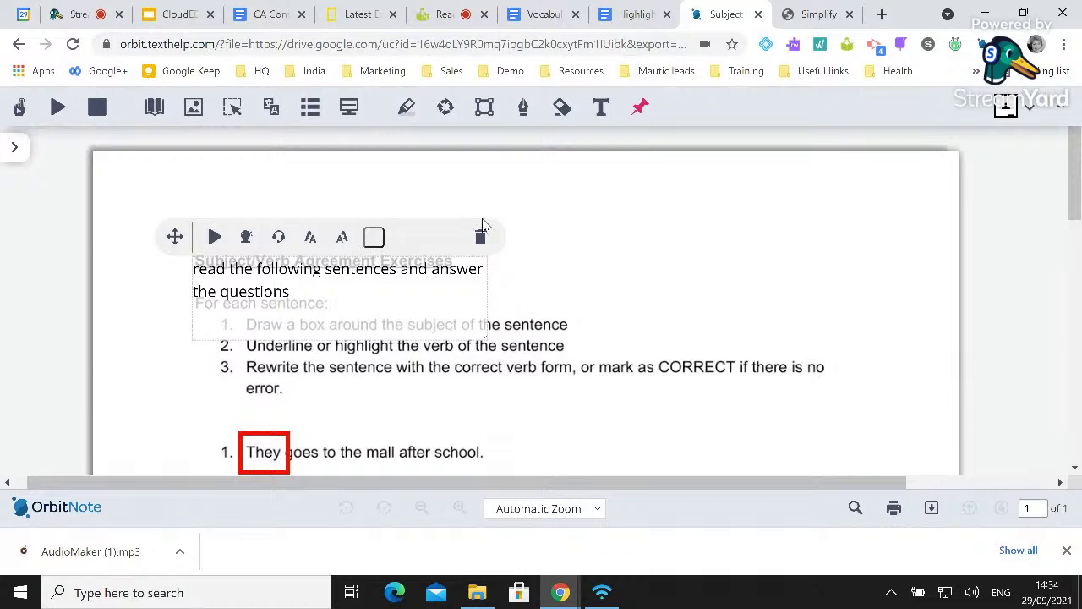
click(291, 253)
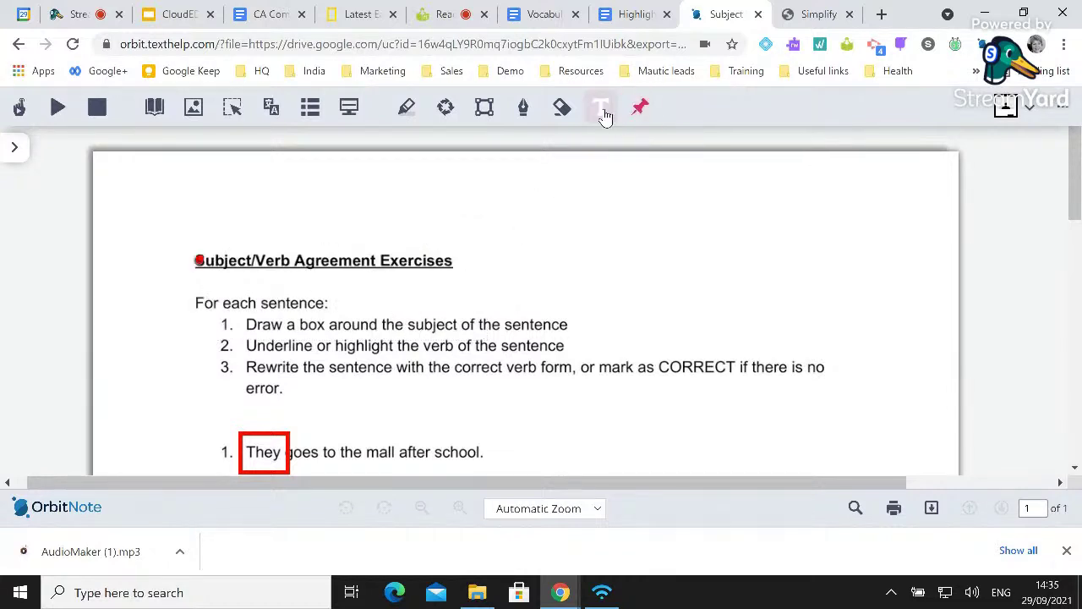
Add a text box under sentence 1 reading "They go to the mall after school".
click(604, 115)
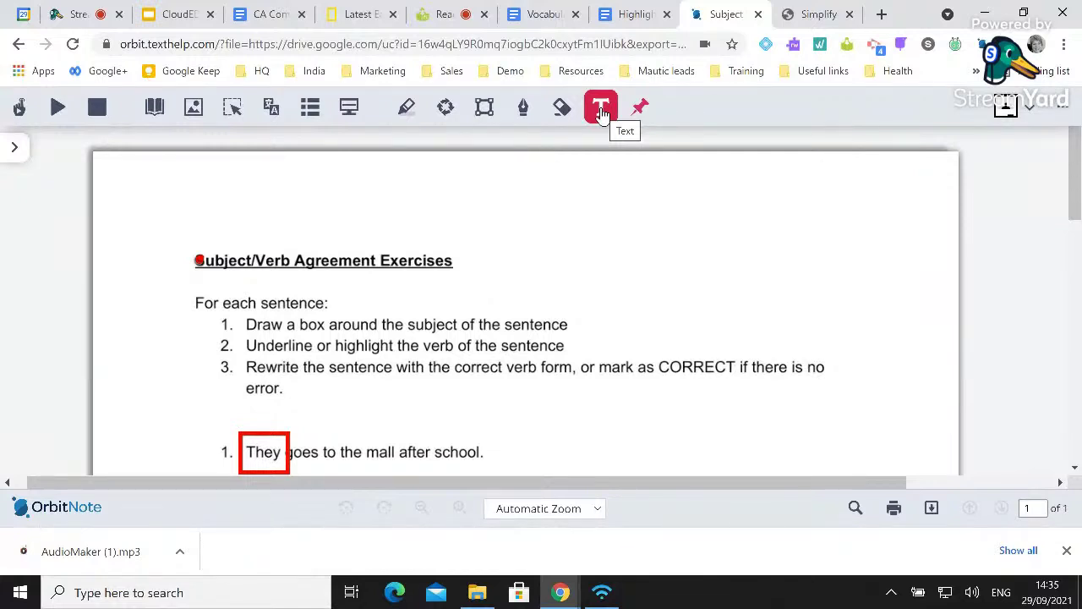
scroll(582, 206, down, 1)
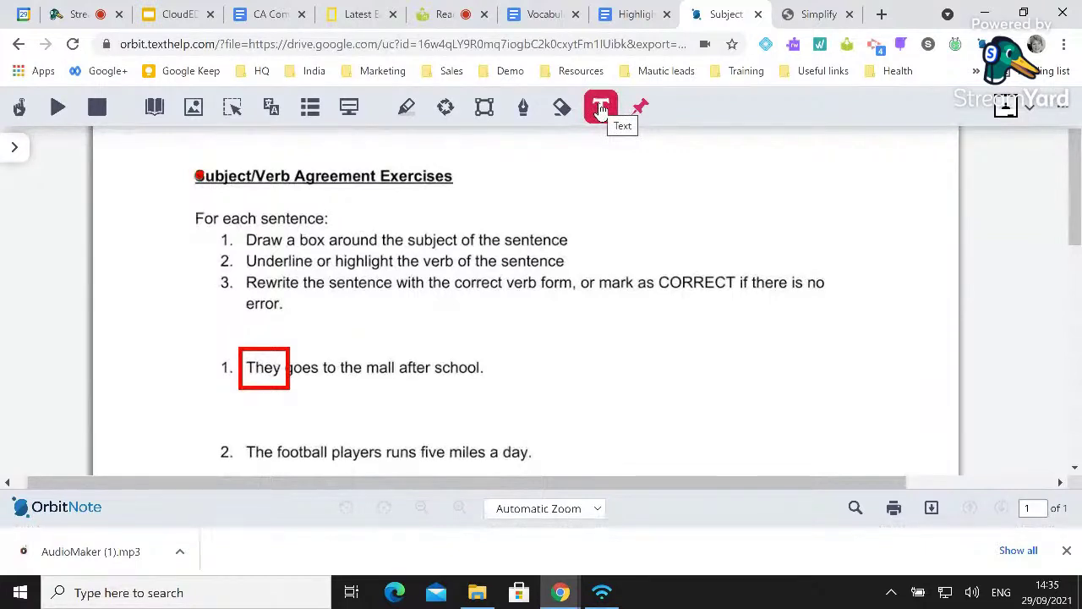
click(339, 387)
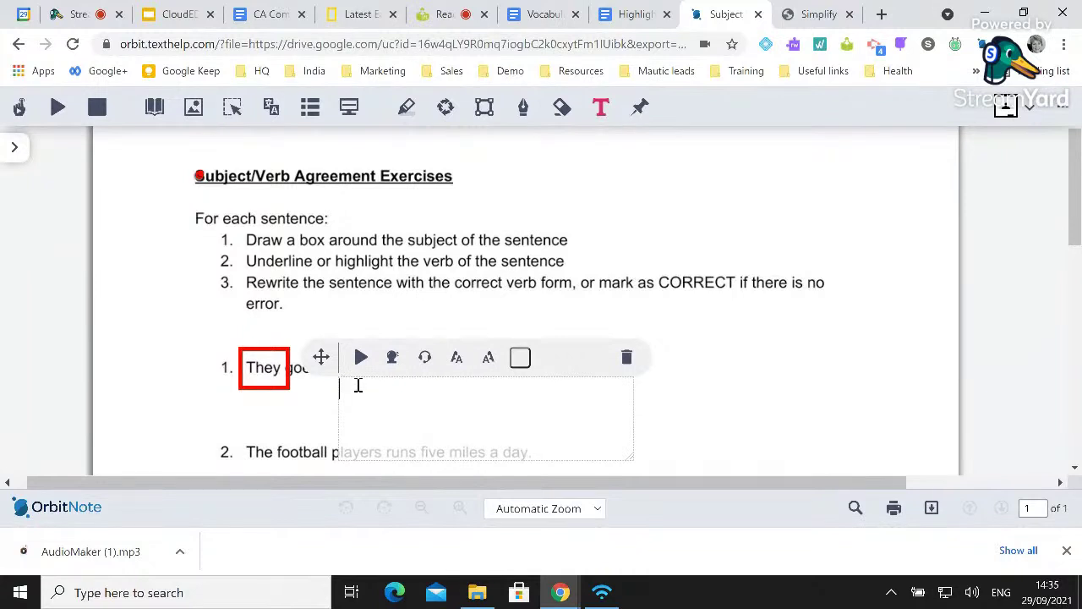
text(They go to the )
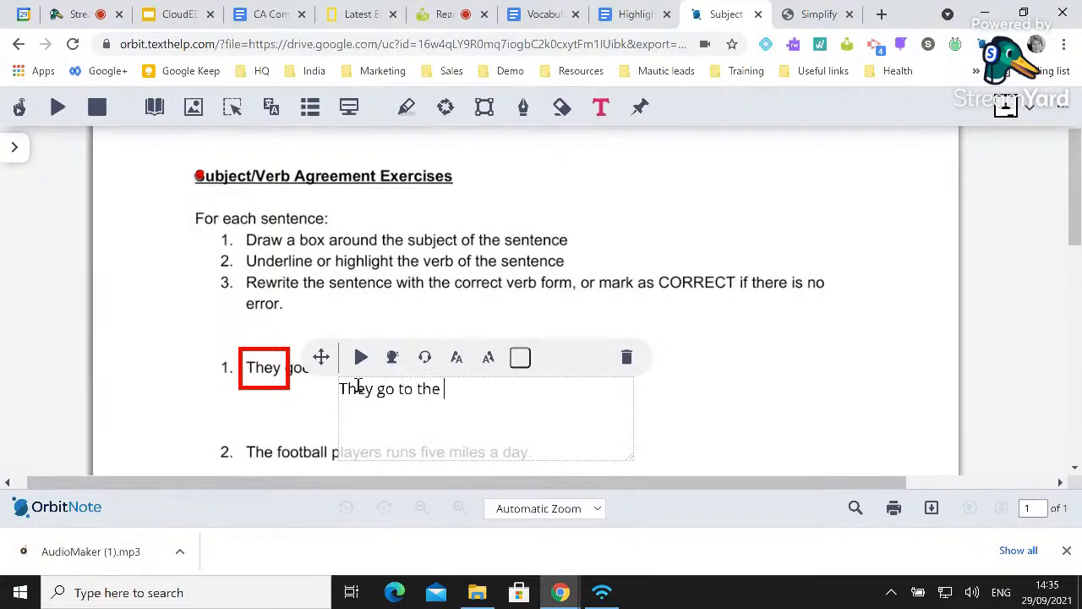
text(mall after school)
scroll(423, 386, down, 1)
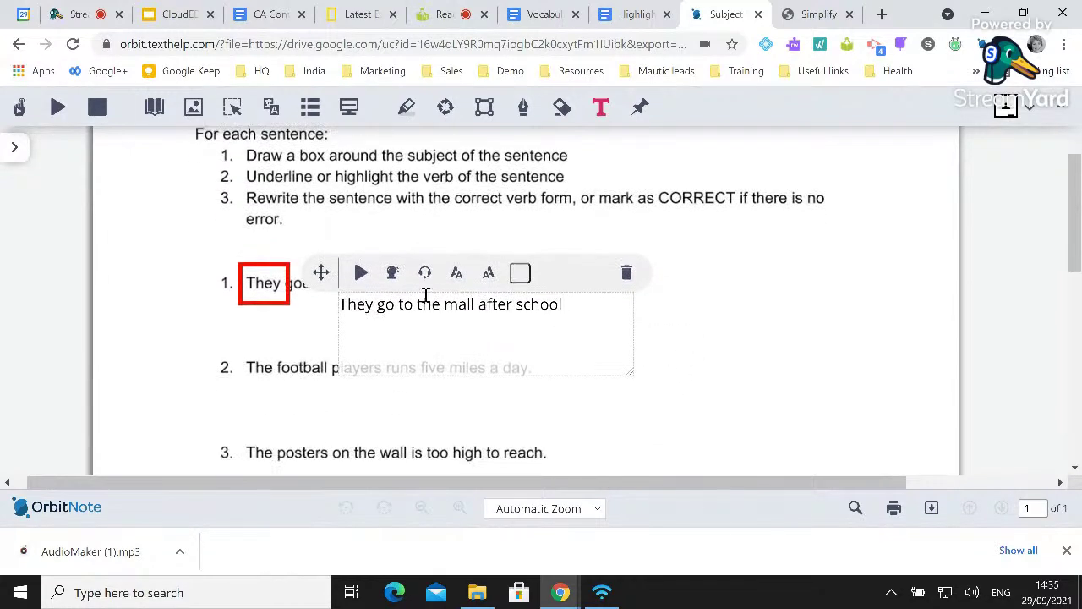
Change the text colour of the "They go to the mall after school" text box to red.
click(520, 273)
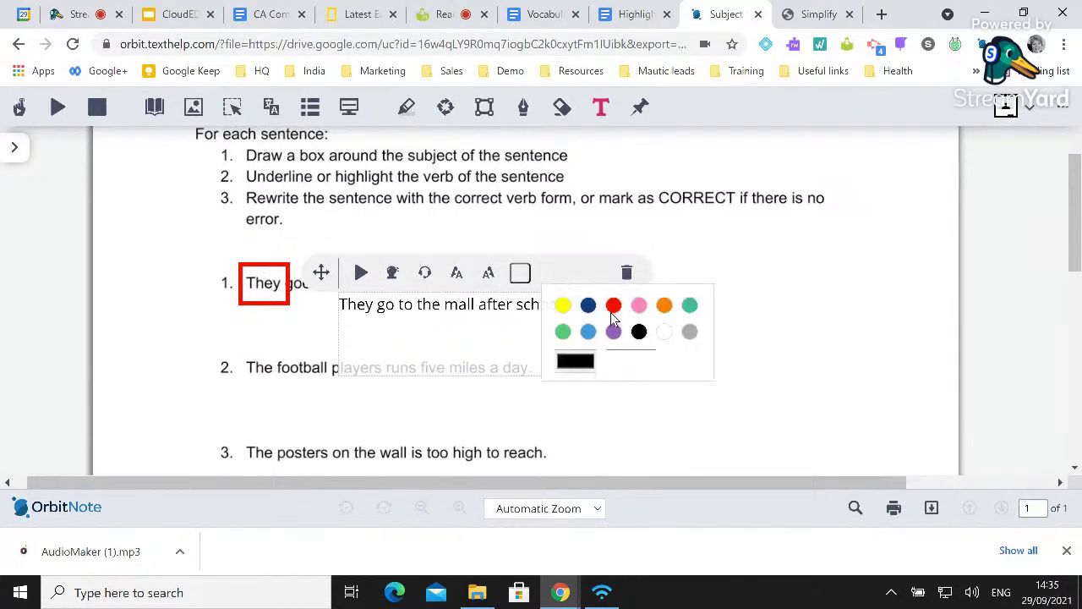
click(613, 312)
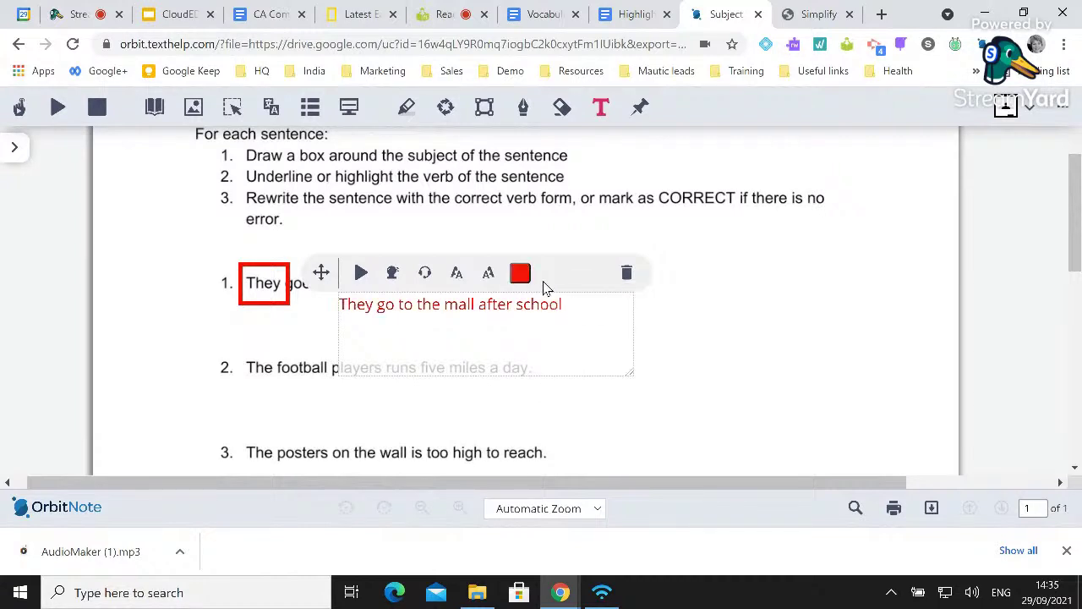
click(668, 316)
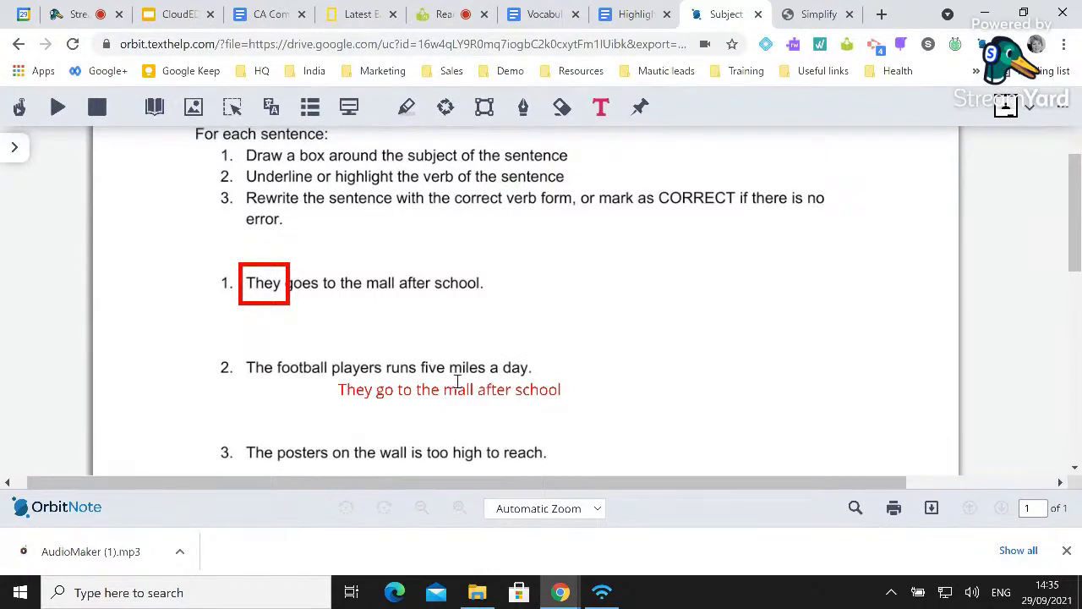
Open the note pinned at the worksheet title to view it, and delete the empty text box placed beside the instructions.
scroll(249, 234, up, 2)
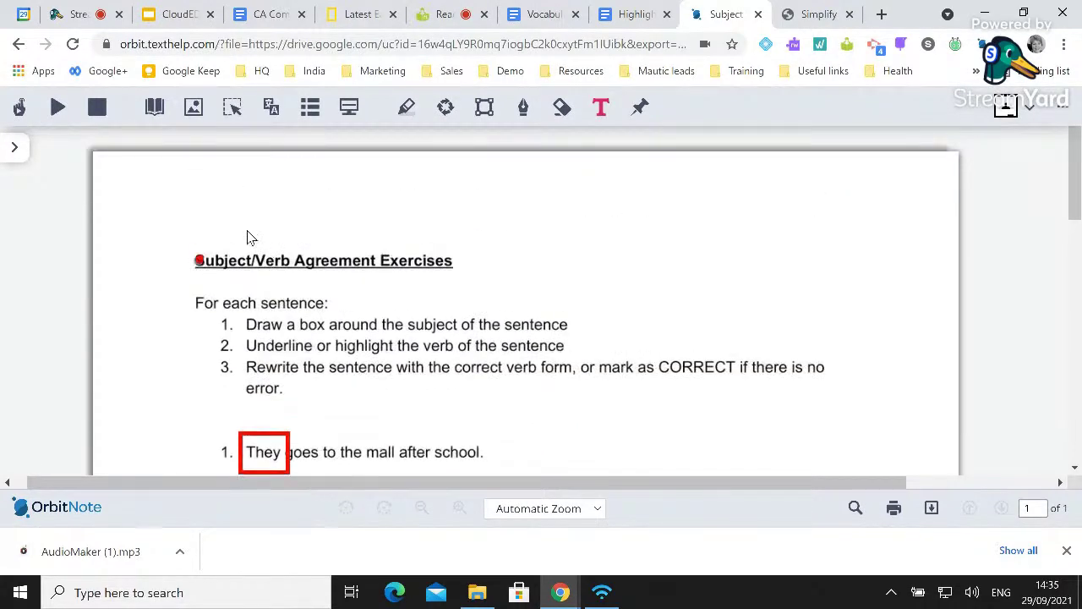
click(198, 264)
text(read the following sentences and answer the questions)
click(609, 306)
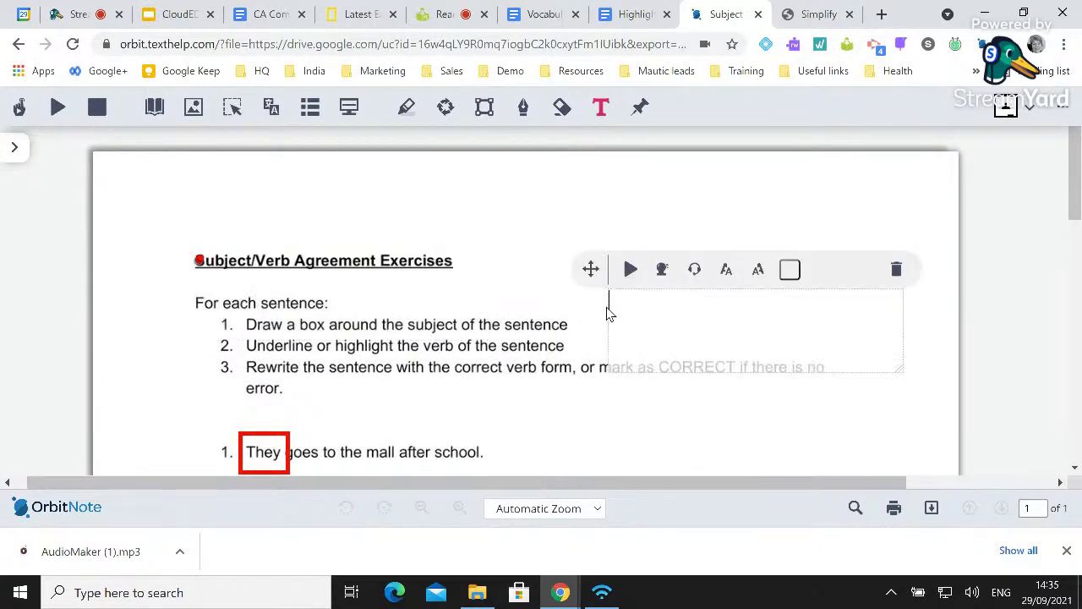
scroll(414, 410, down, 2)
scroll(427, 406, down, 1)
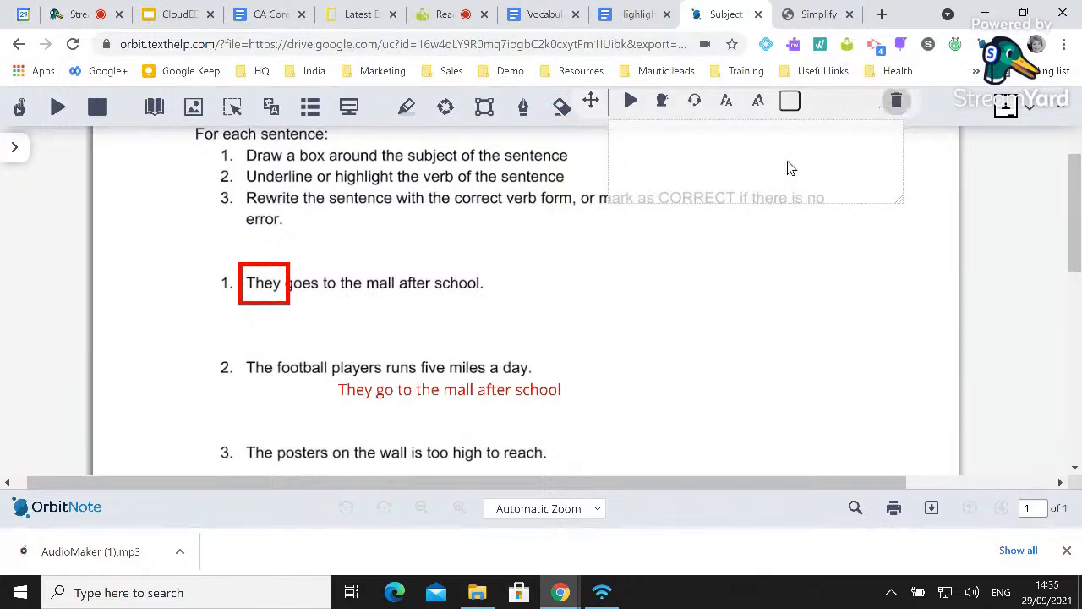
Move the red "They go to the mall after school" text box onto the line of sentence 1, just after the original sentence.
click(408, 392)
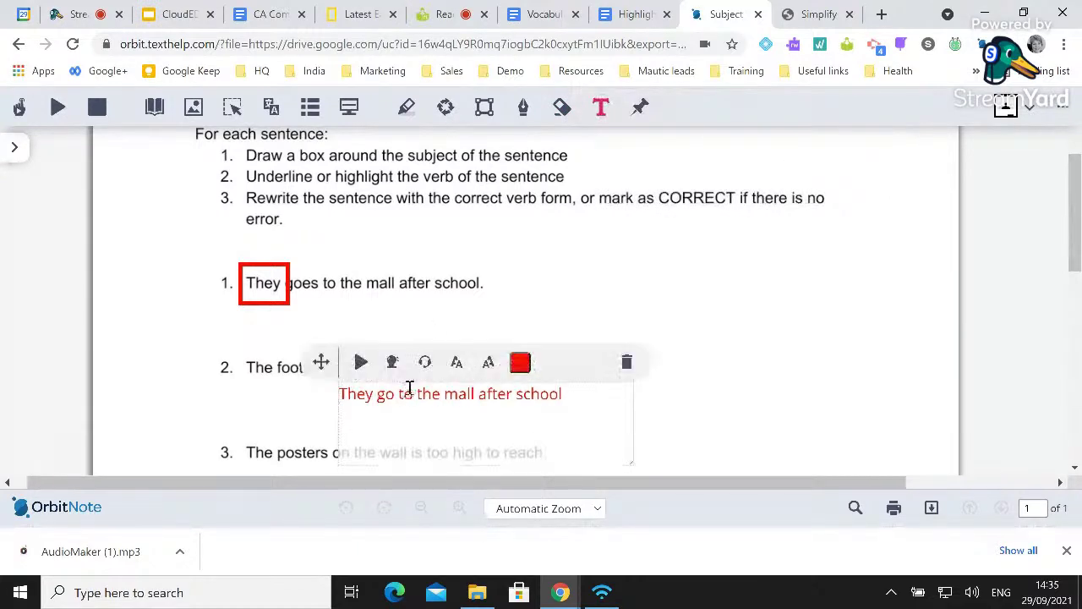
scroll(534, 373, down, 1)
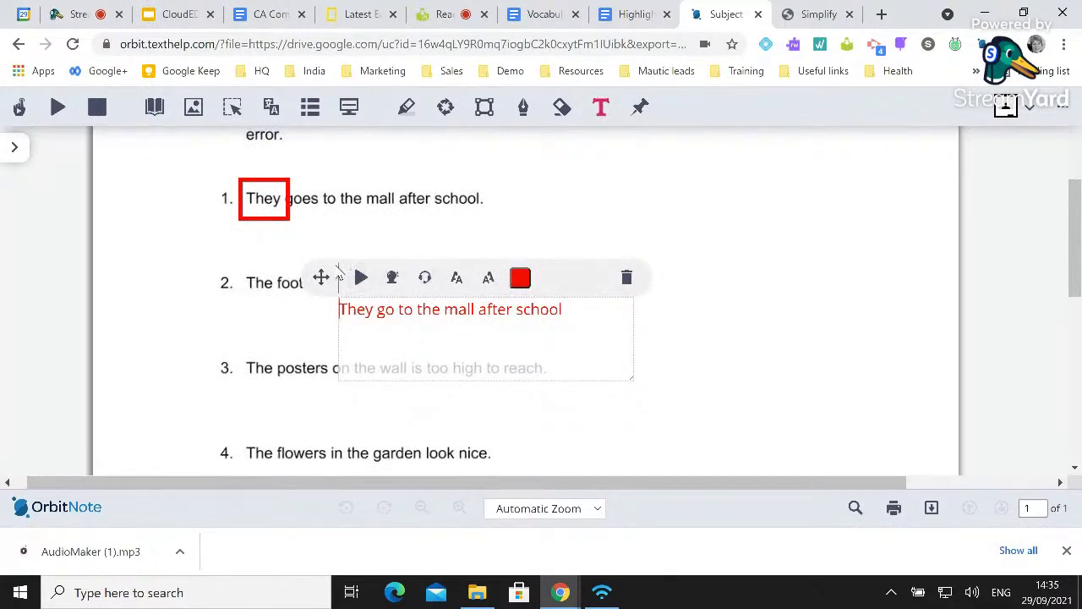
click(343, 237)
click(377, 304)
mouse_move(323, 279)
mouse_down()
mouse_move(363, 244)
mouse_move(399, 181)
mouse_move(496, 185)
mouse_move(496, 173)
mouse_up()
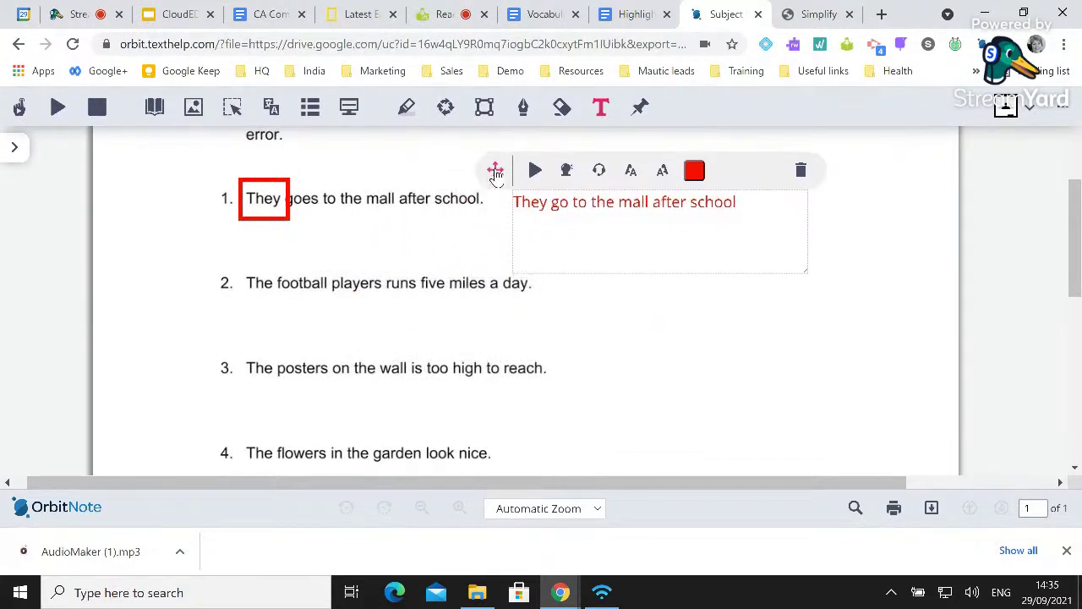
click(845, 214)
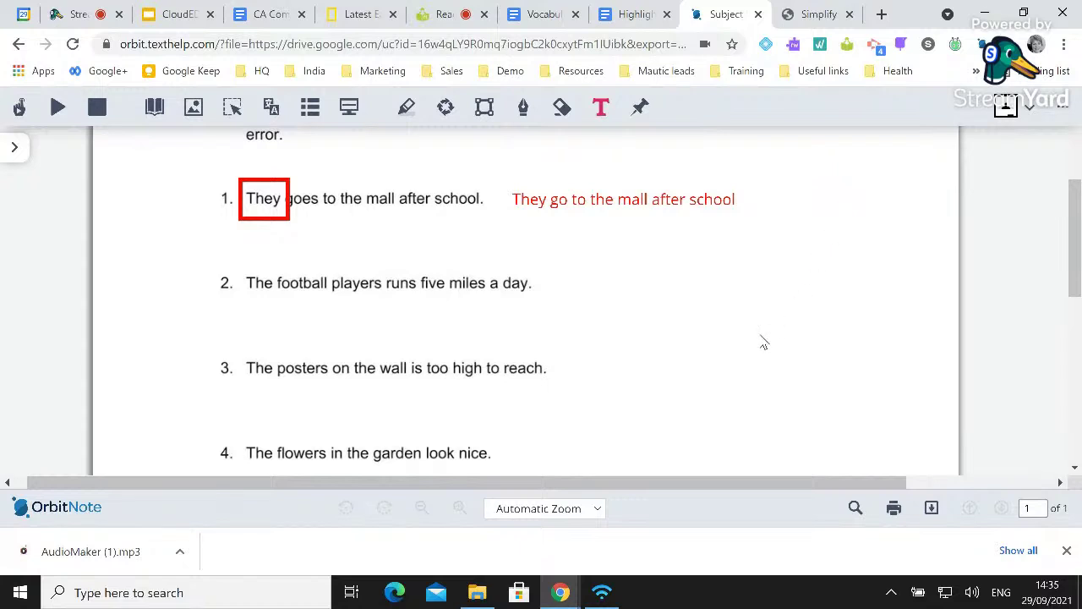
Start sharing the worksheet to Google Classroom as a new assignment in My Classroom, and close the sharing window.
scroll(762, 343, down, 1)
scroll(762, 343, up, 2)
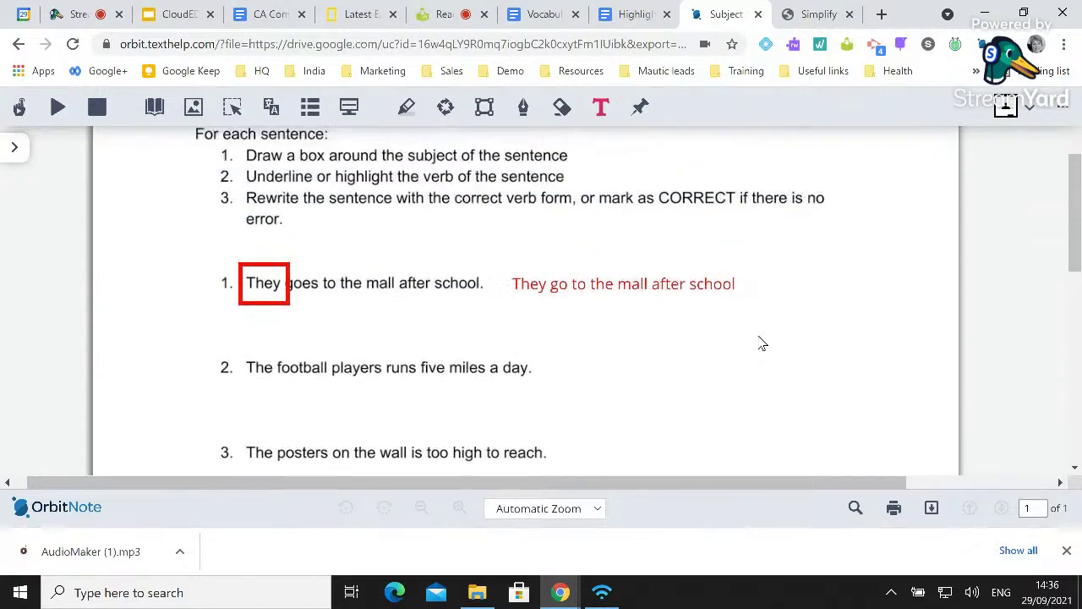
scroll(762, 342, up, 2)
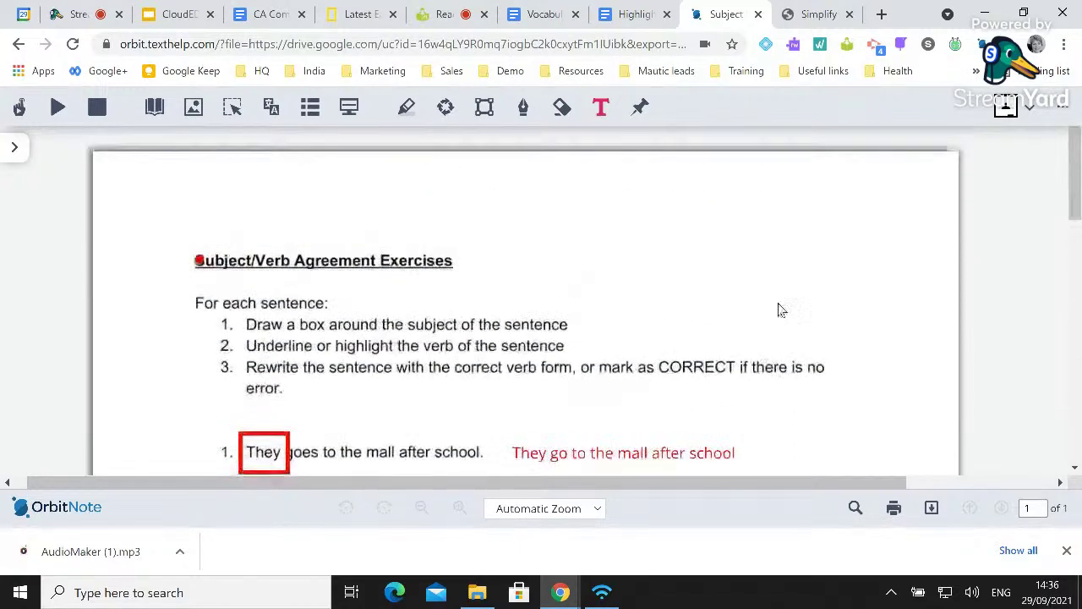
click(1006, 114)
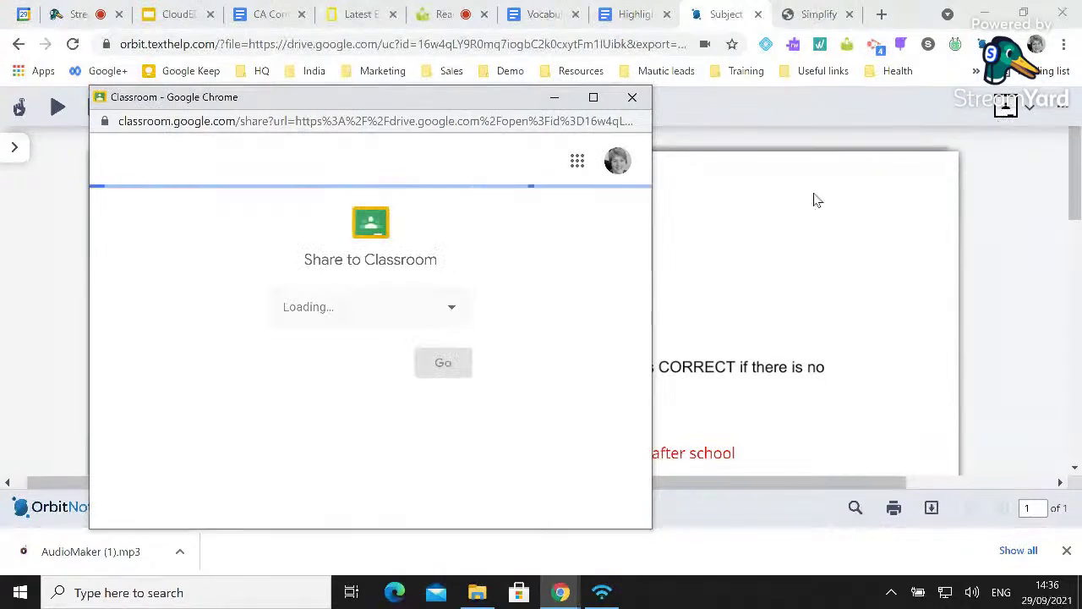
click(448, 316)
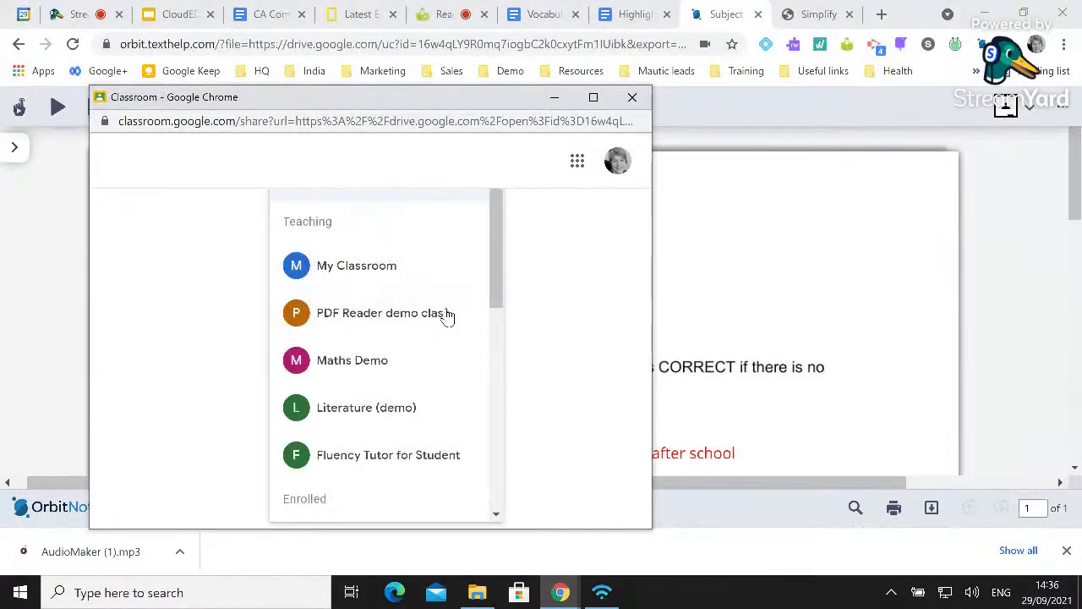
click(372, 286)
click(449, 382)
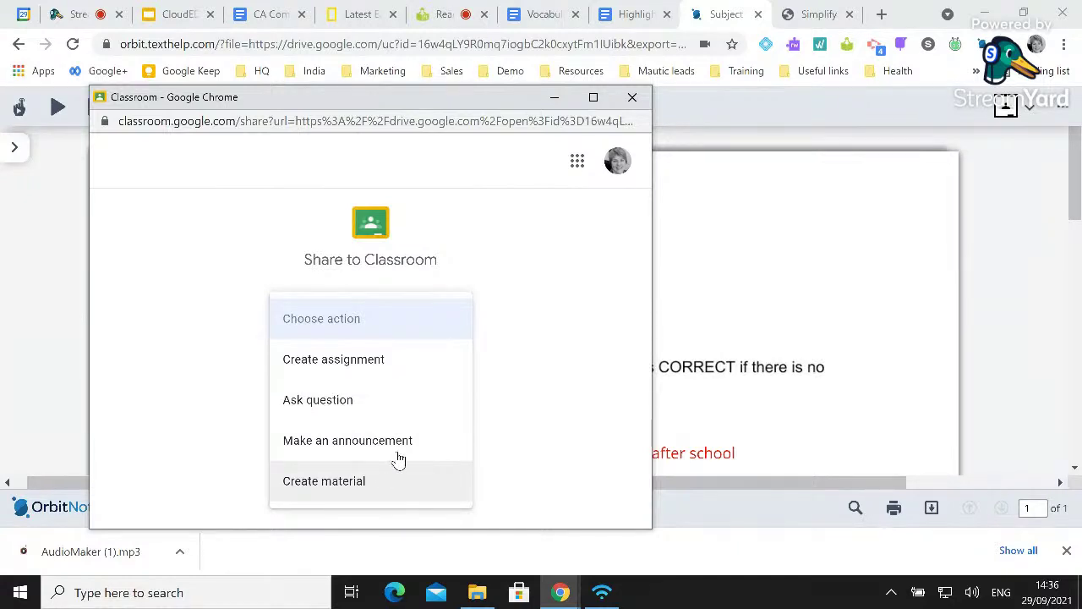
click(380, 366)
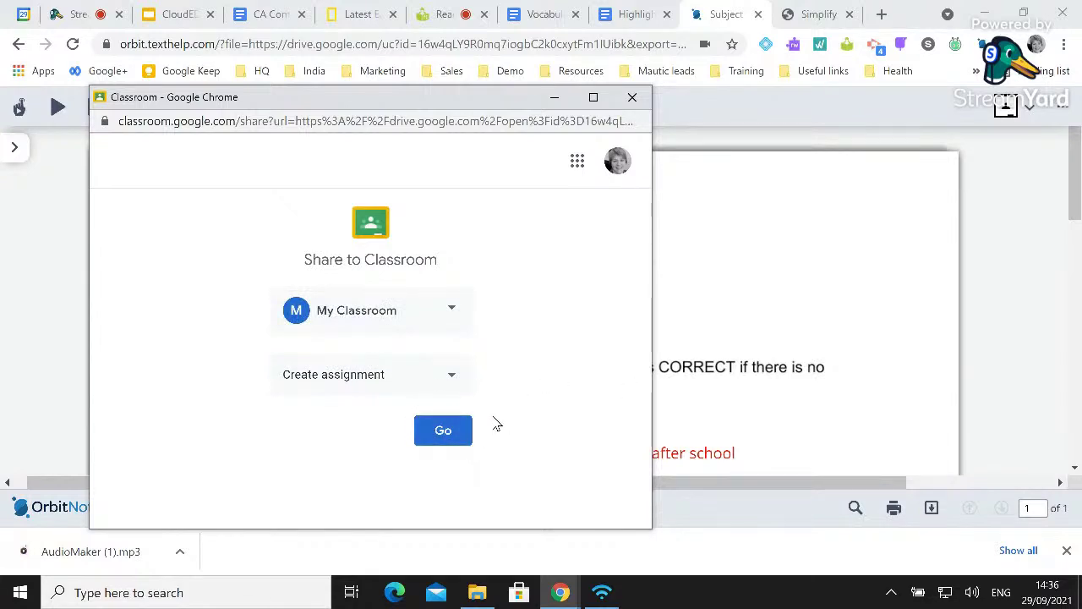
click(442, 432)
click(631, 98)
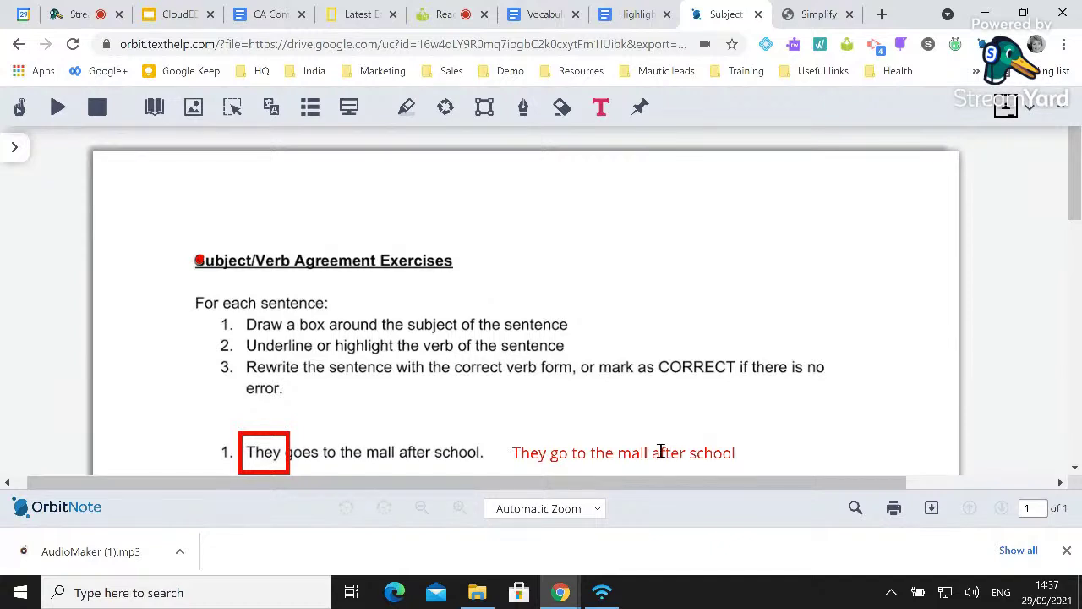
Draw a freehand blue tick with line thickness 5 beside the rewritten answer to sentence 1.
click(523, 112)
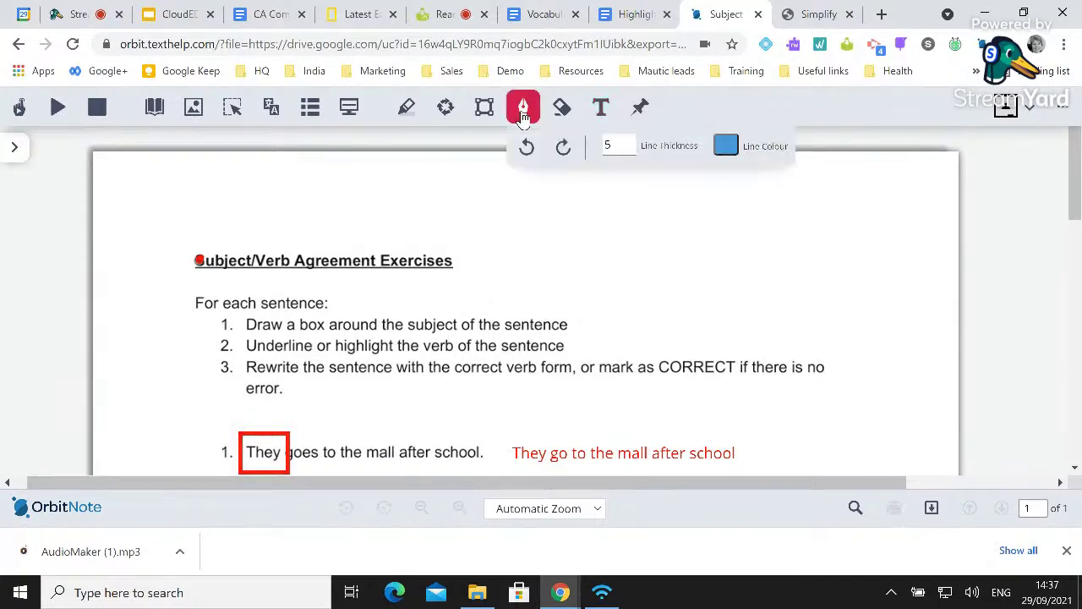
mouse_move(760, 447)
mouse_down()
mouse_move(774, 465)
mouse_move(903, 359)
mouse_up()
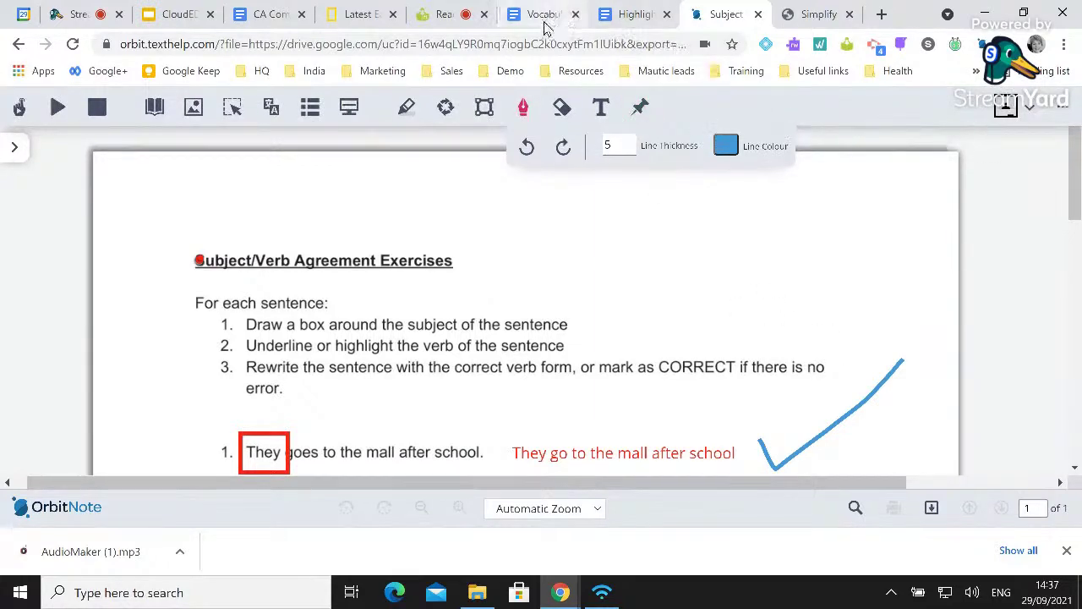
Switch to the CA Comprehension KS2 - Earthquakes document, show the Read&Write voice note recorder, and close it without recording.
click(277, 16)
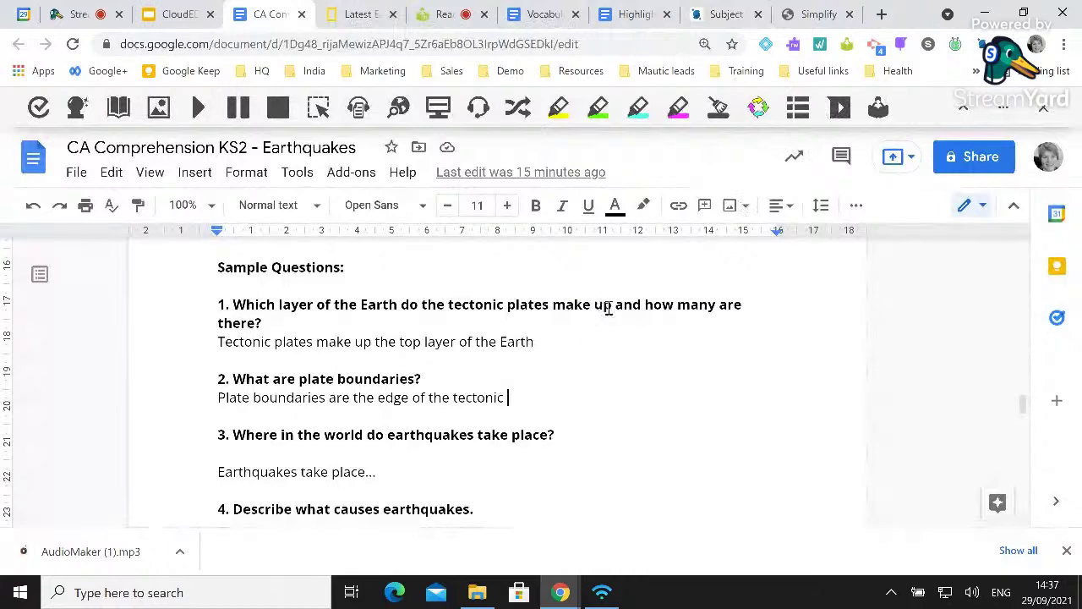
click(835, 114)
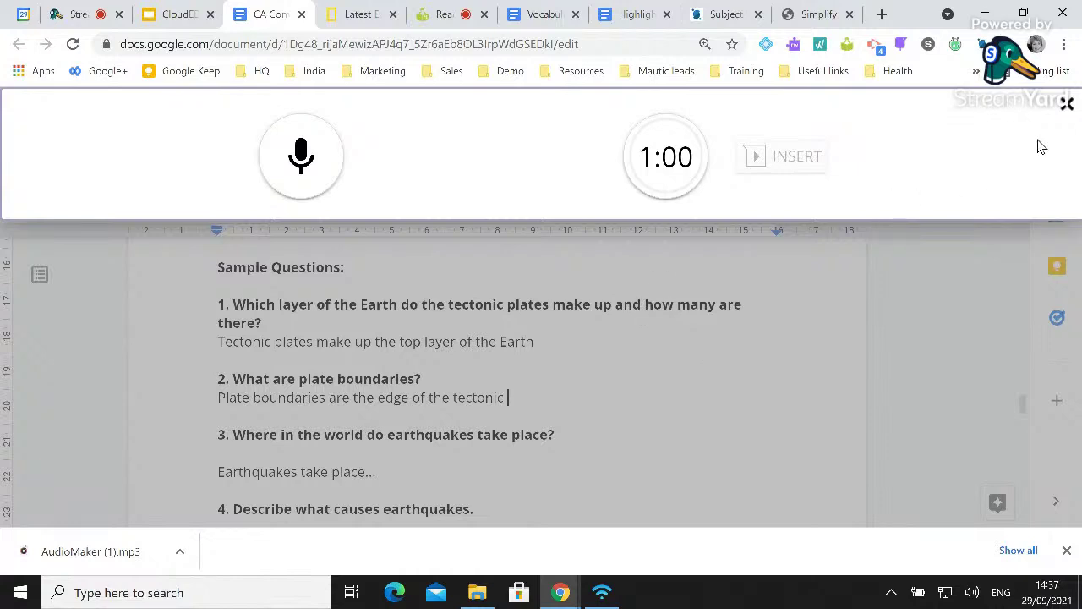
click(1067, 105)
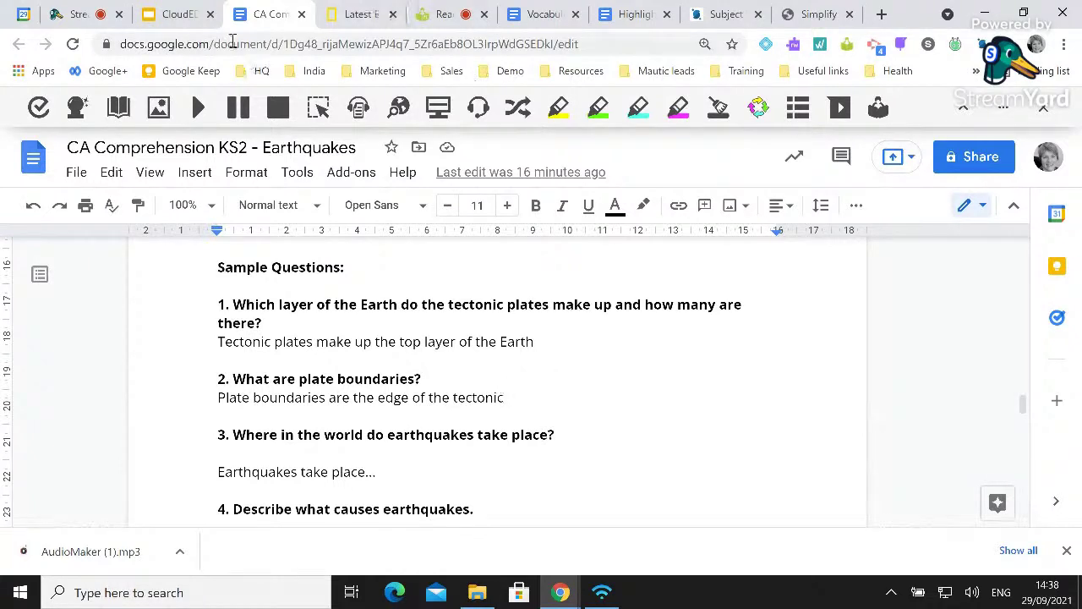
Switch to the CloudEDU webinar - R&W presentation and present it from the "Start your Pilot" slide following the Read&Write Demo slide.
click(180, 18)
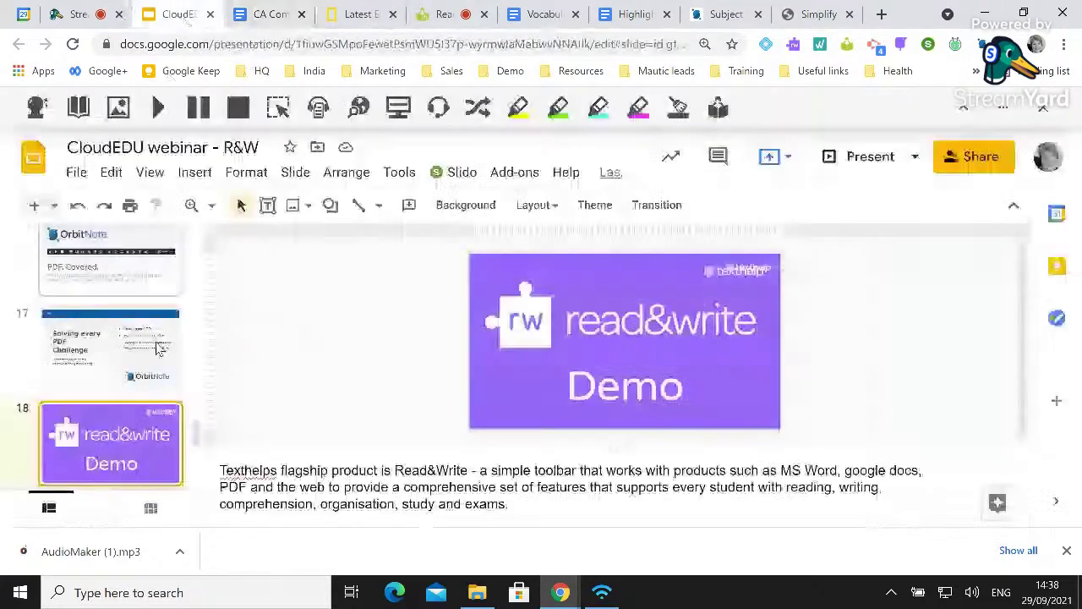
key(Down)
click(855, 162)
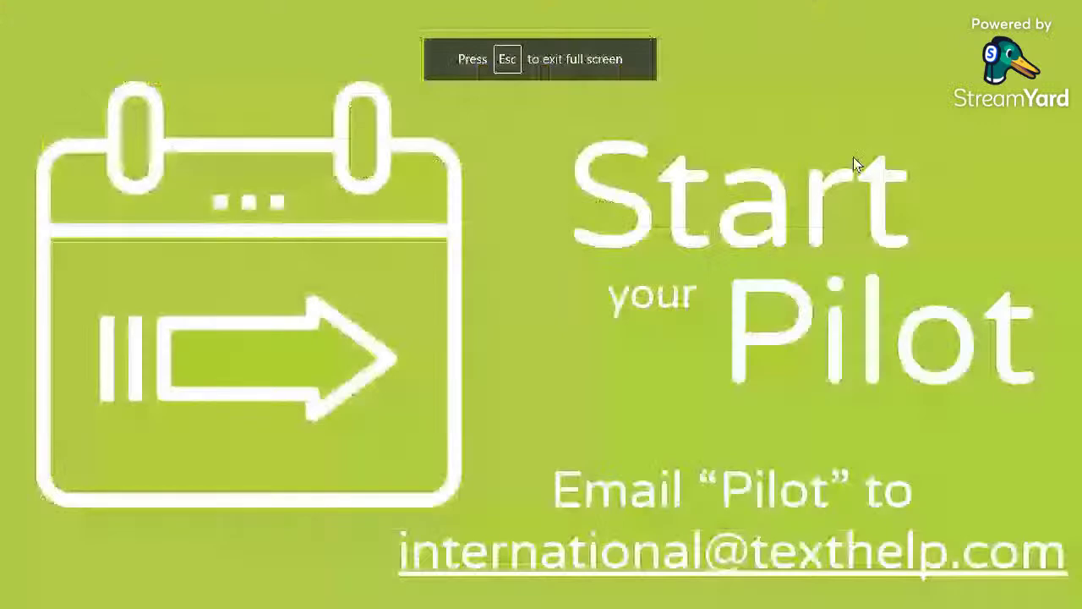